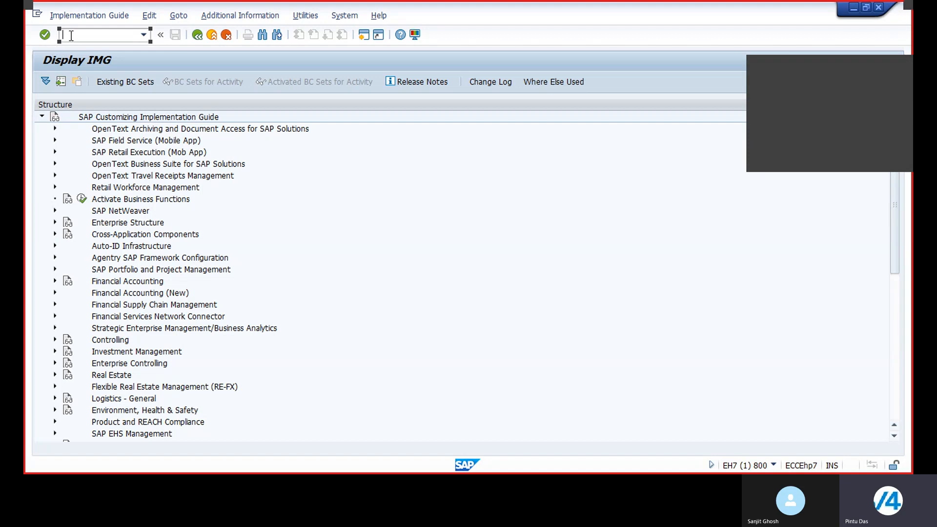
Open the company code global data and view the details of company code 6333.
text(/noby6)
key(Return)
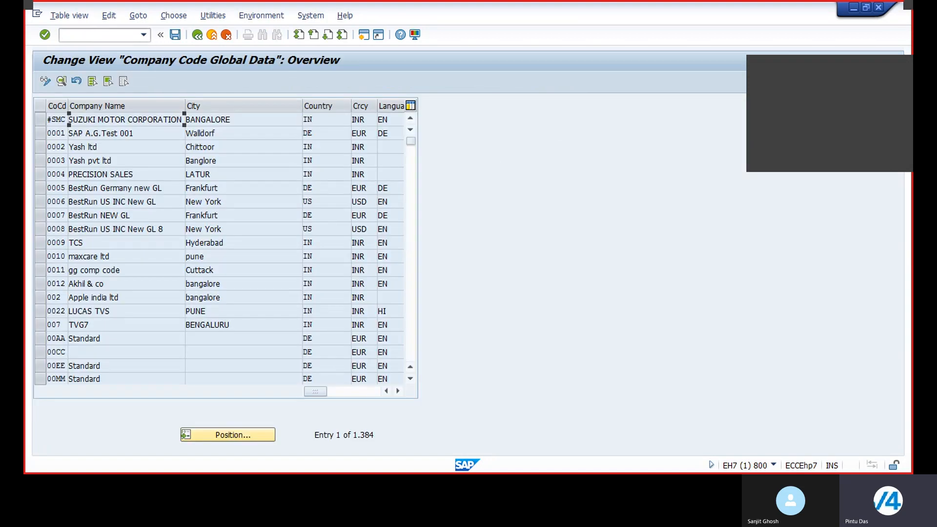
click(221, 438)
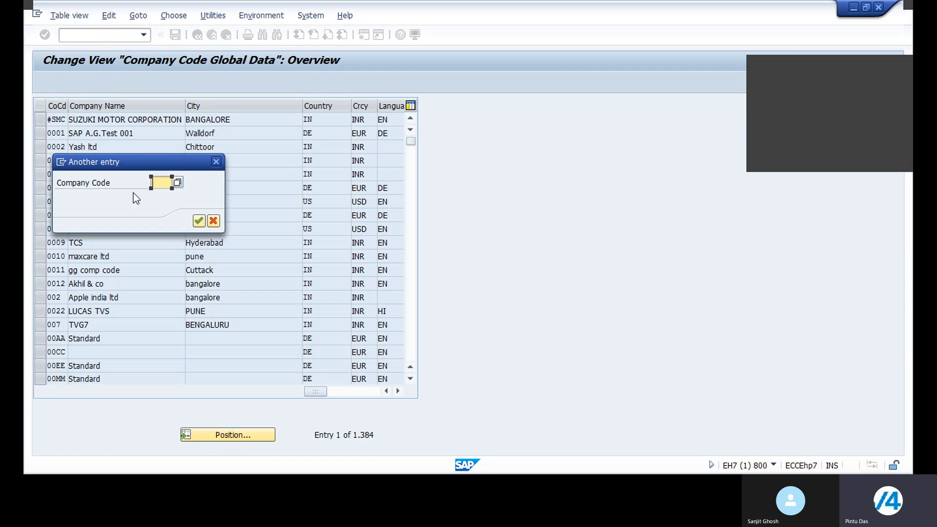
text(6)
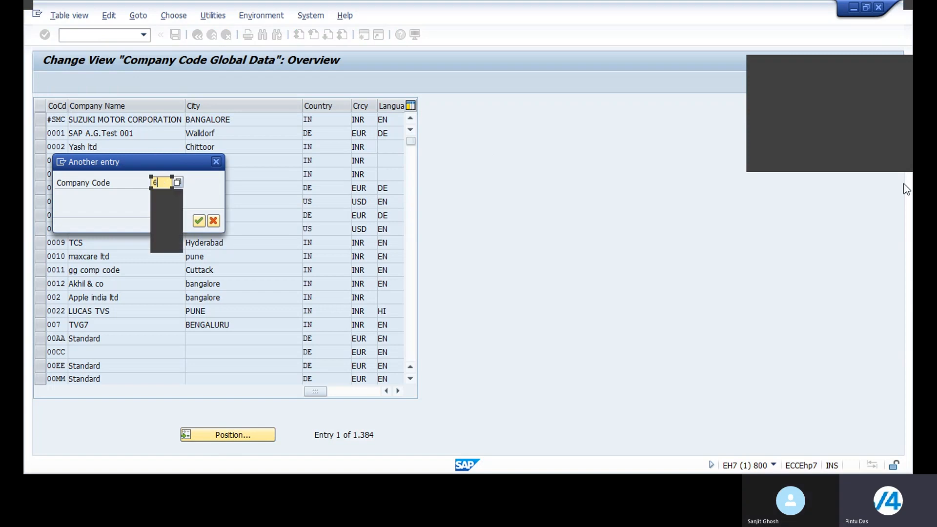
text(333)
key(Return)
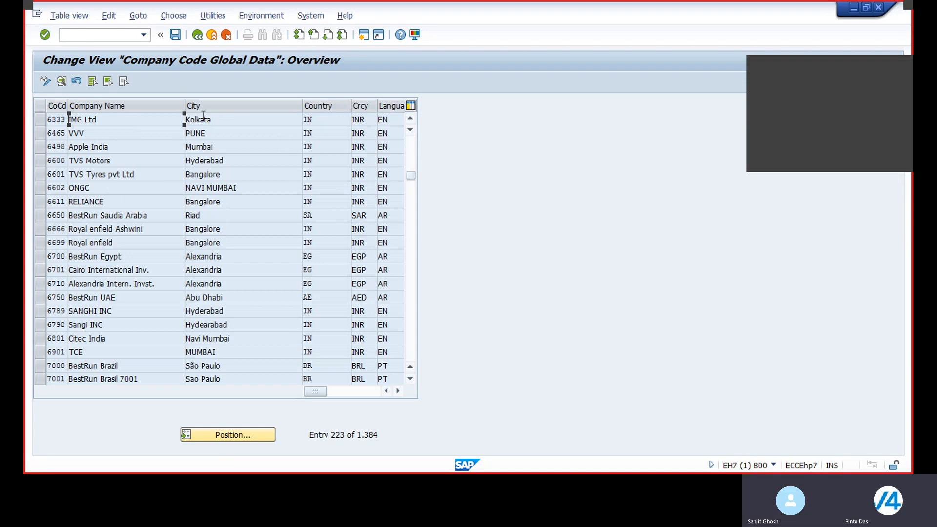
double_click(203, 118)
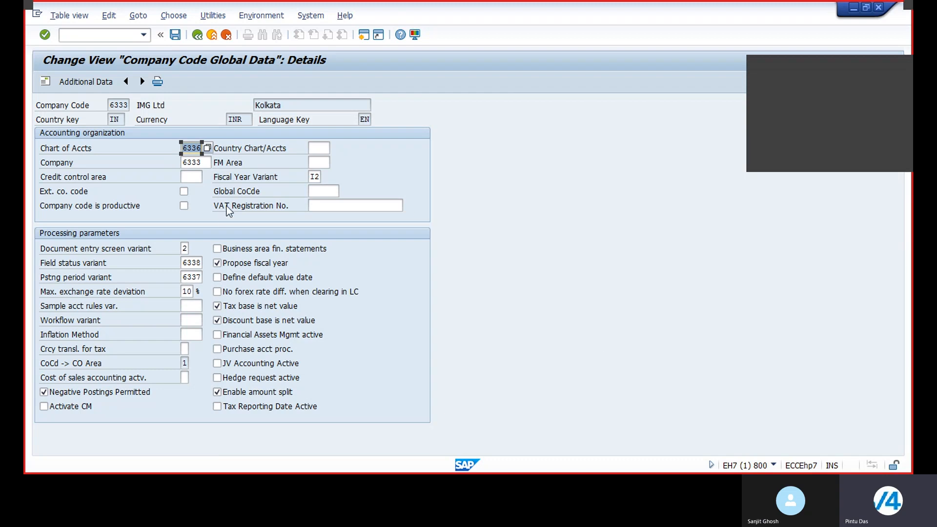
Open the vendor account groups and position the list at account group 6440.
click(73, 34)
text(/nobd3)
key(Return)
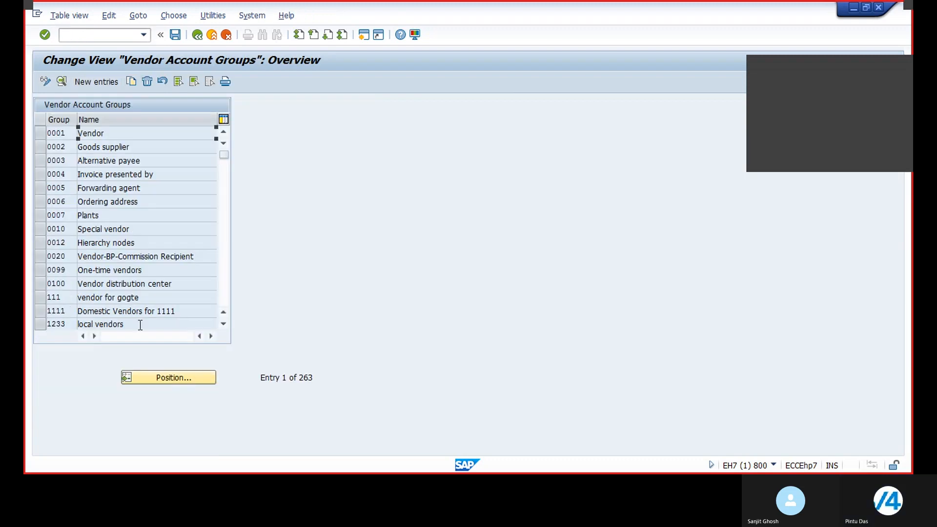
click(146, 372)
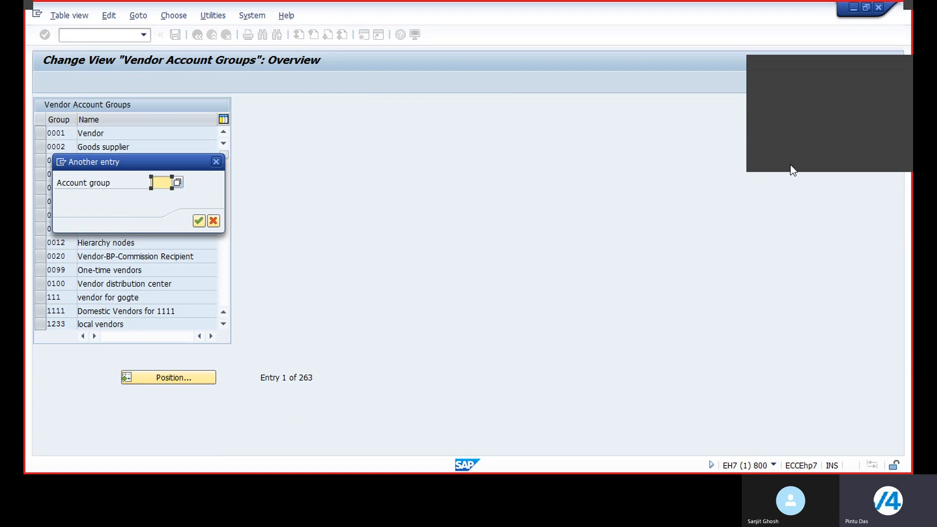
text(6440)
key(Return)
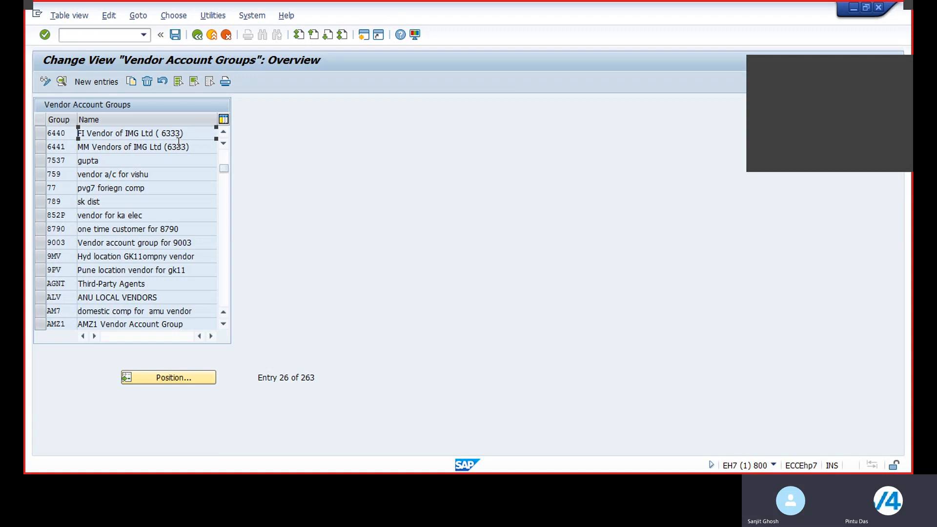
Open the vendor account group number range assignments and position the list at account group 6440.
click(113, 32)
text(/n0)
key(BackSpace)
text(obas)
key(Return)
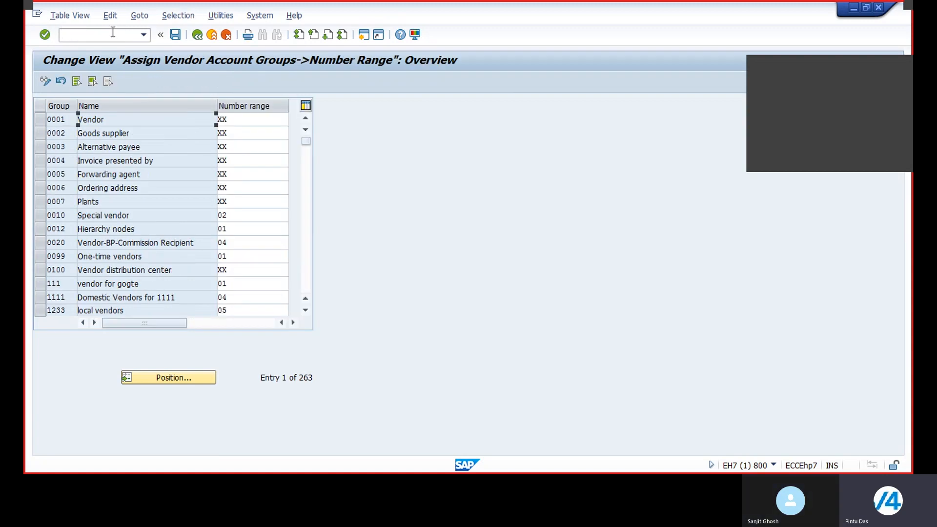
click(163, 379)
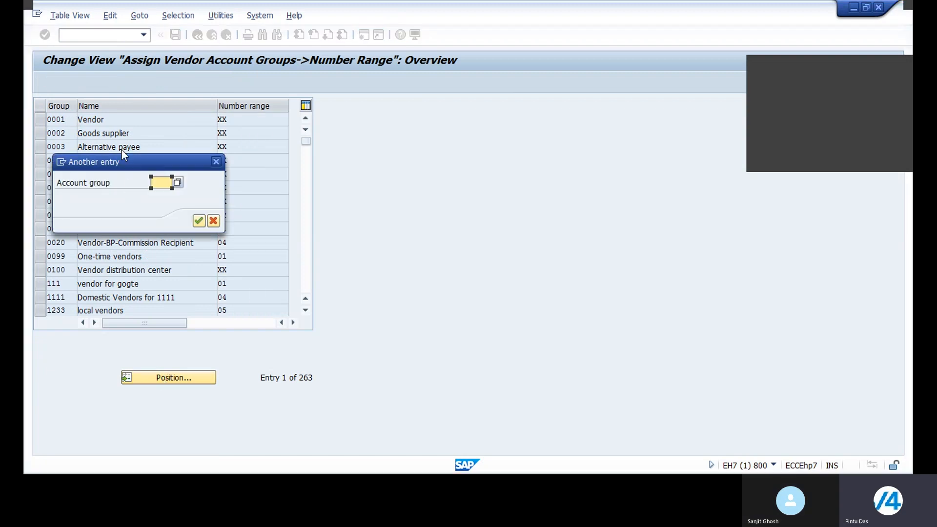
text(6465)
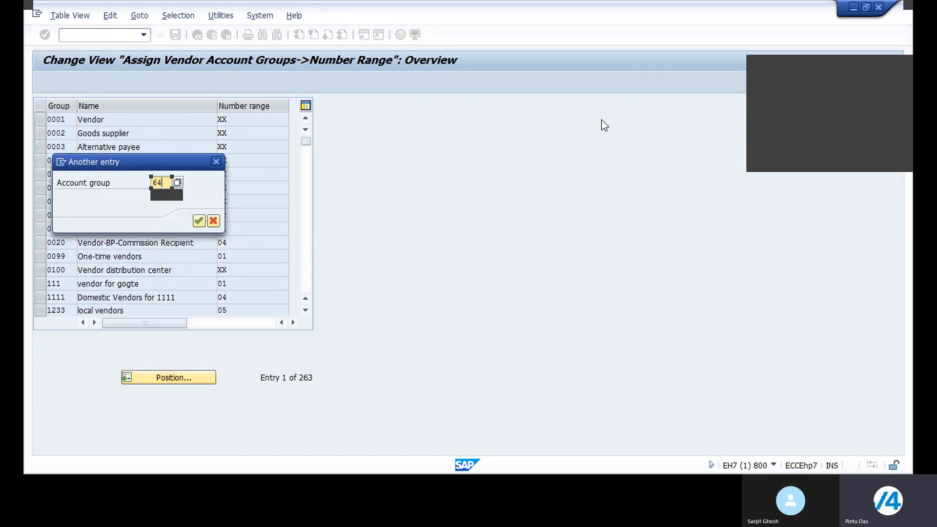
key(Return)
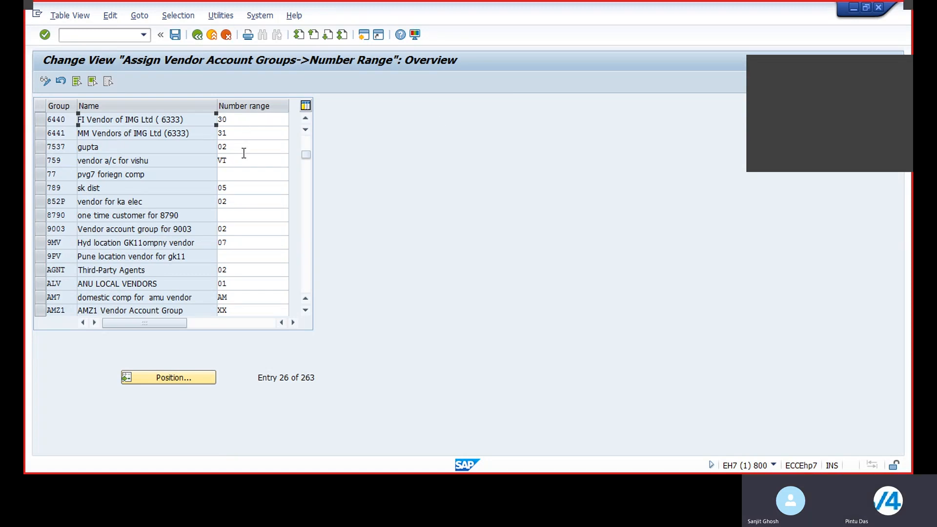
Open the customer/vendor tolerances and view the tolerance group details of company code 6333.
click(93, 35)
text(/noba3)
key(Return)
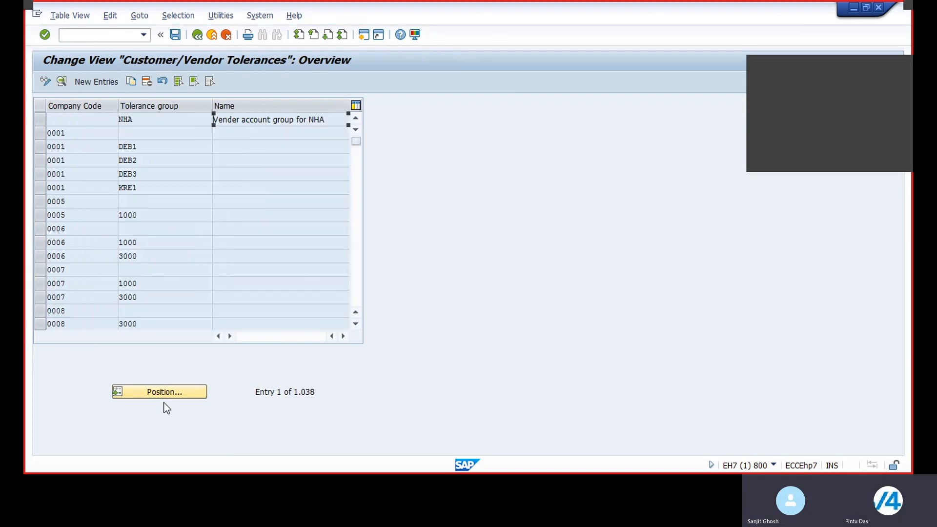
click(160, 392)
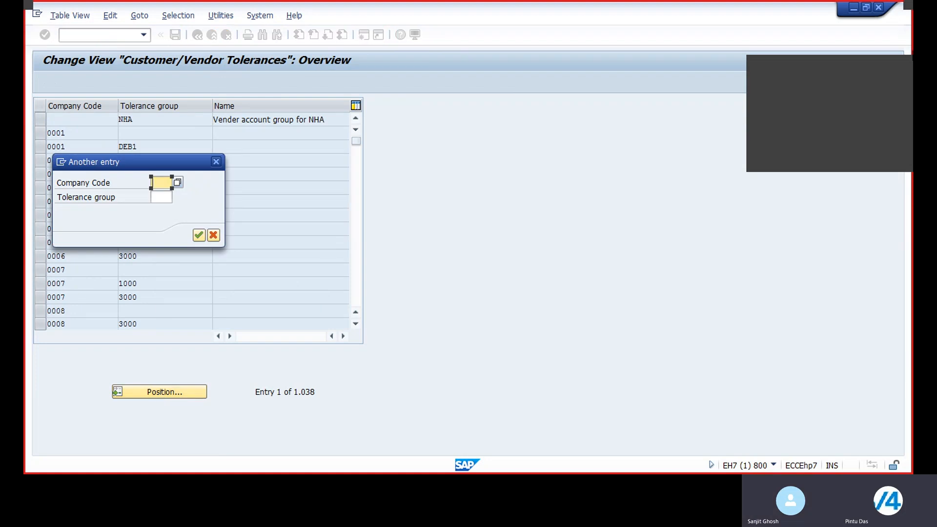
text(6333)
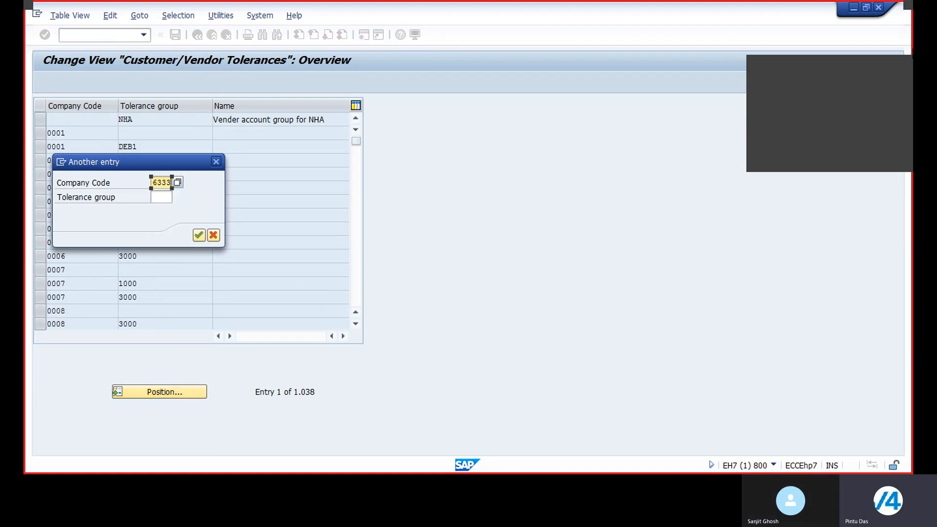
key(Return)
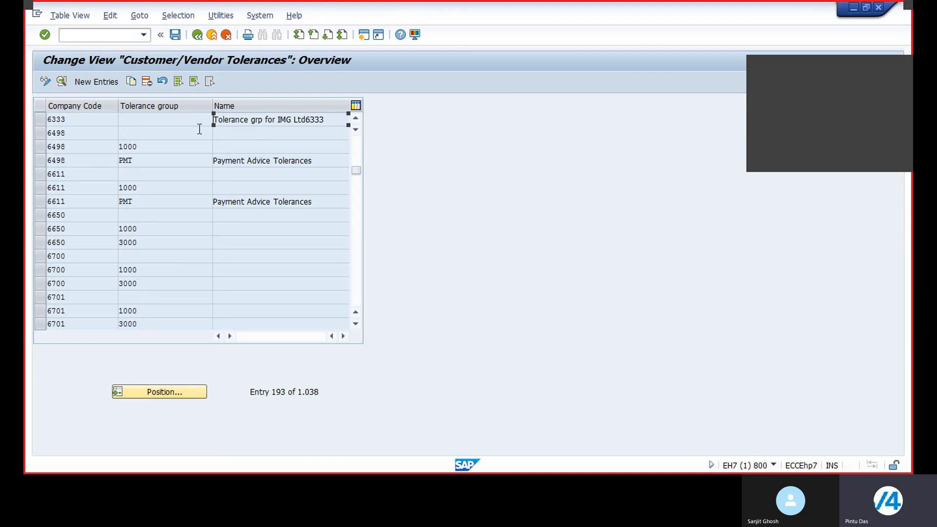
double_click(135, 116)
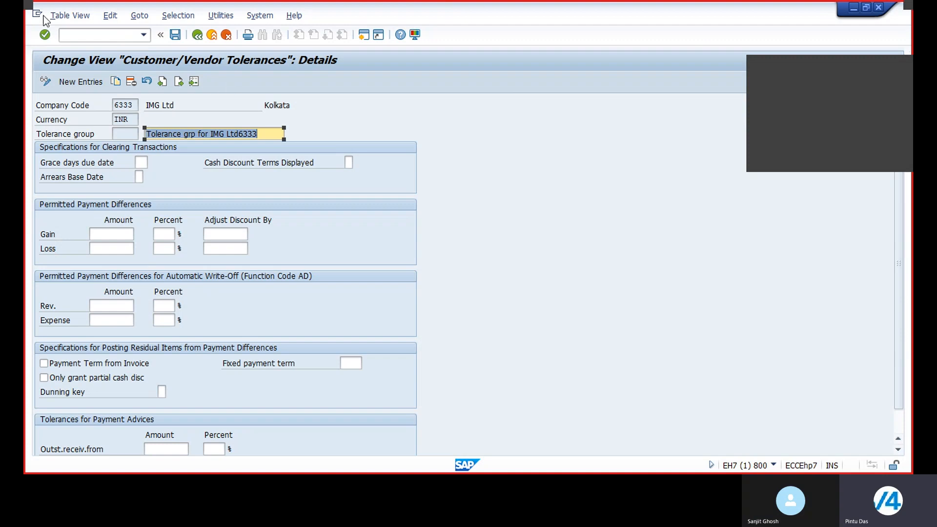
Leave to the main menu and open vendor creation FK01 under Accounts Payable master records.
click(197, 35)
click(197, 35)
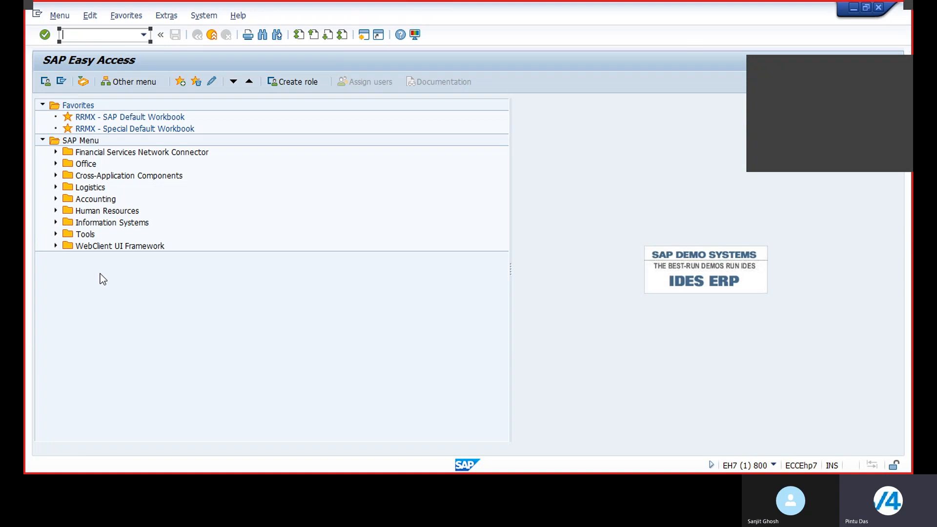
click(55, 199)
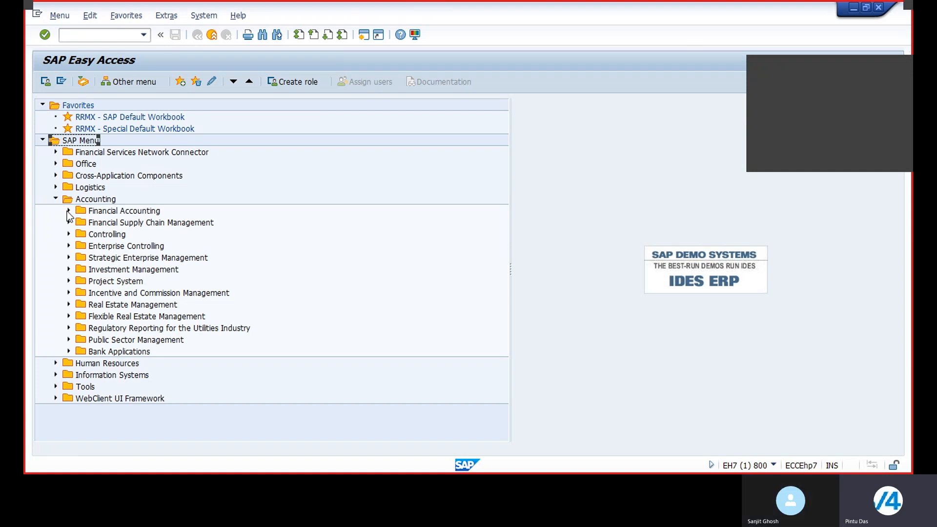
click(68, 211)
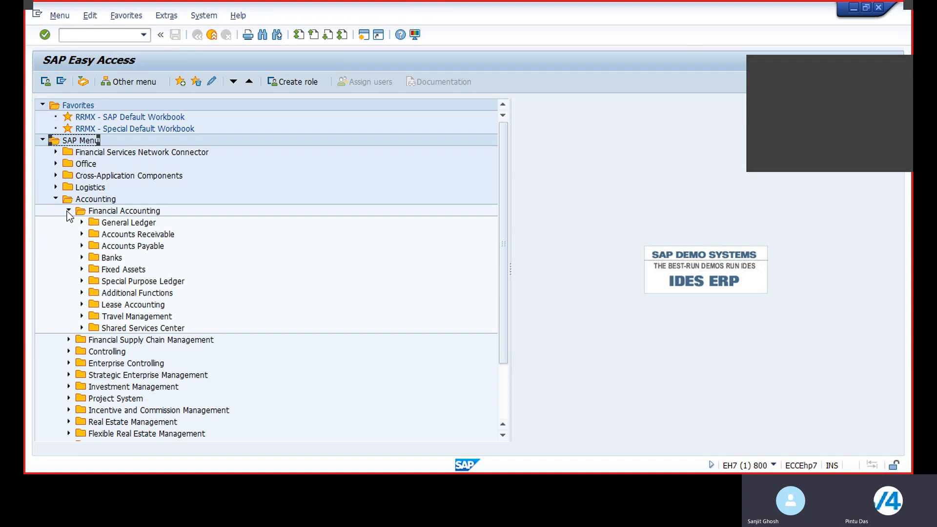
click(81, 246)
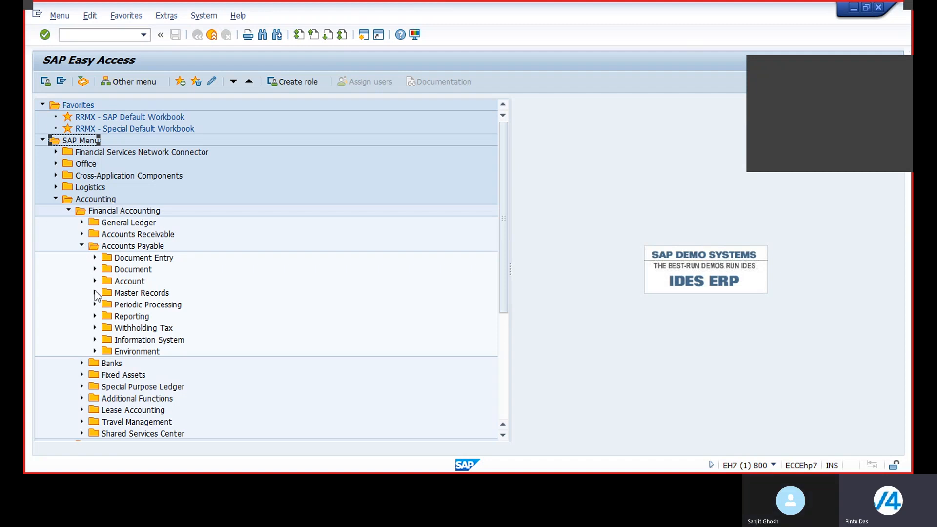
click(94, 293)
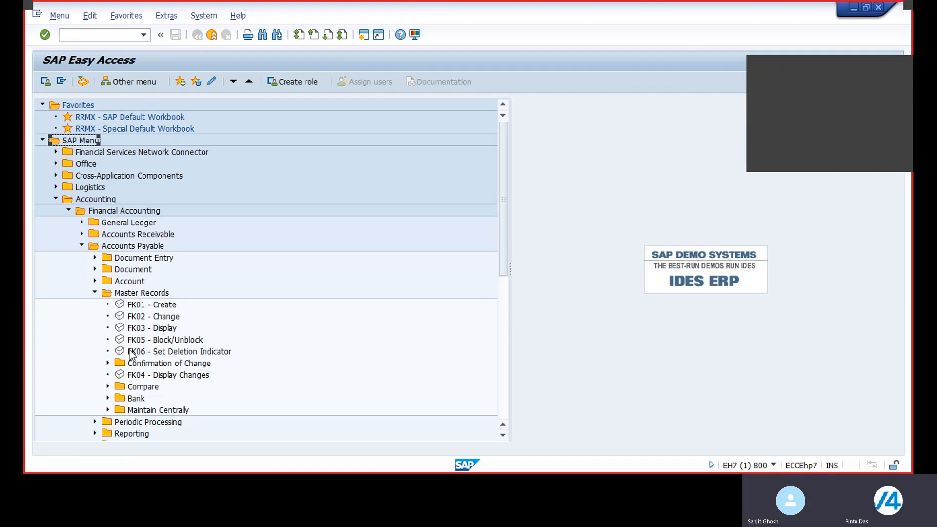
double_click(134, 305)
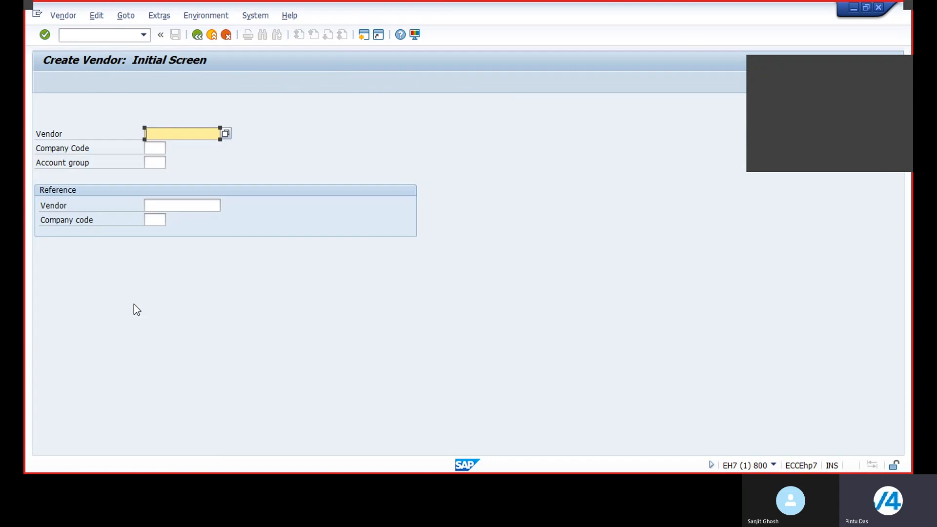
Start creating a vendor in company code 6333 with account group 6440.
click(156, 148)
text(6333)
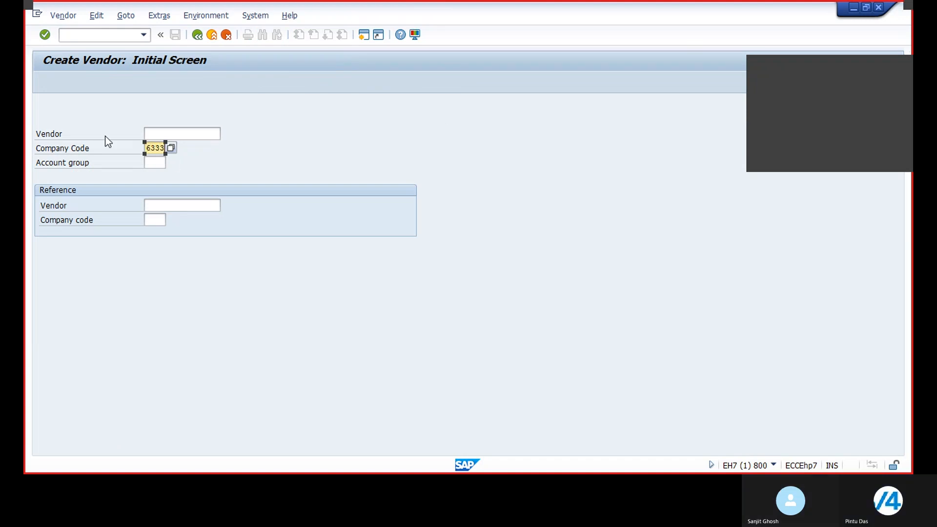
click(155, 163)
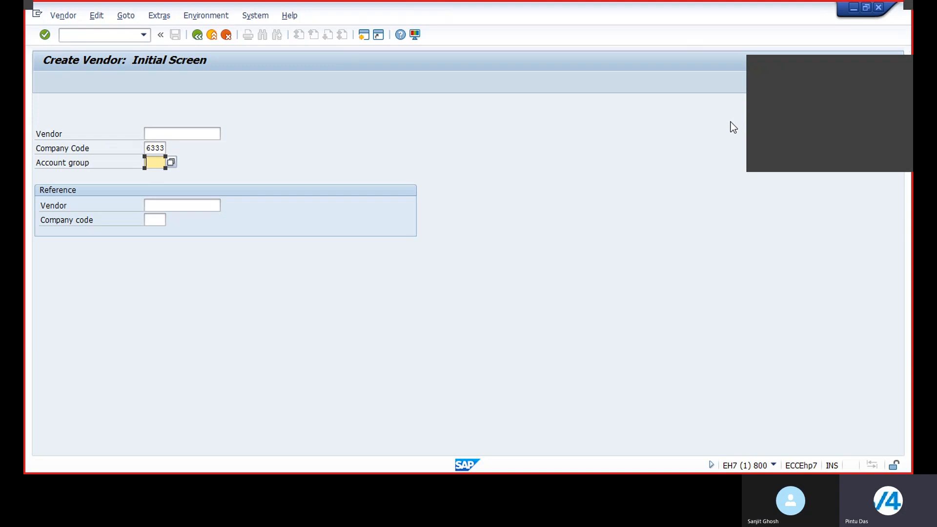
text(6440)
key(Return)
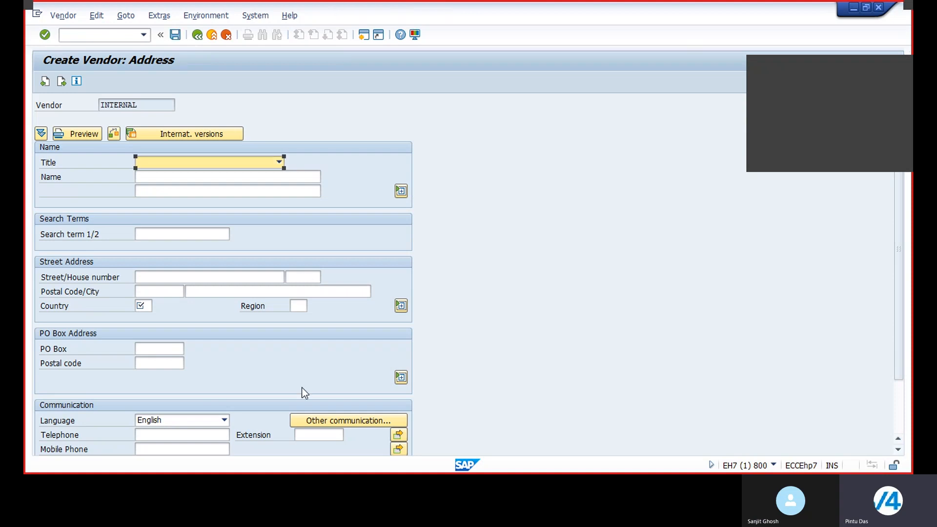
Set the vendor's title to Company, its name to Green Field Ent and the second name line to GFE.
click(279, 162)
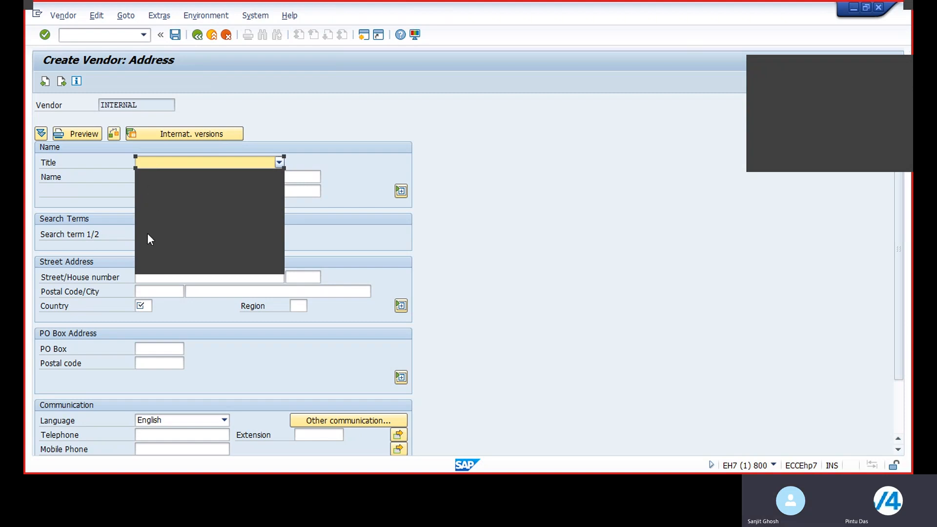
click(159, 175)
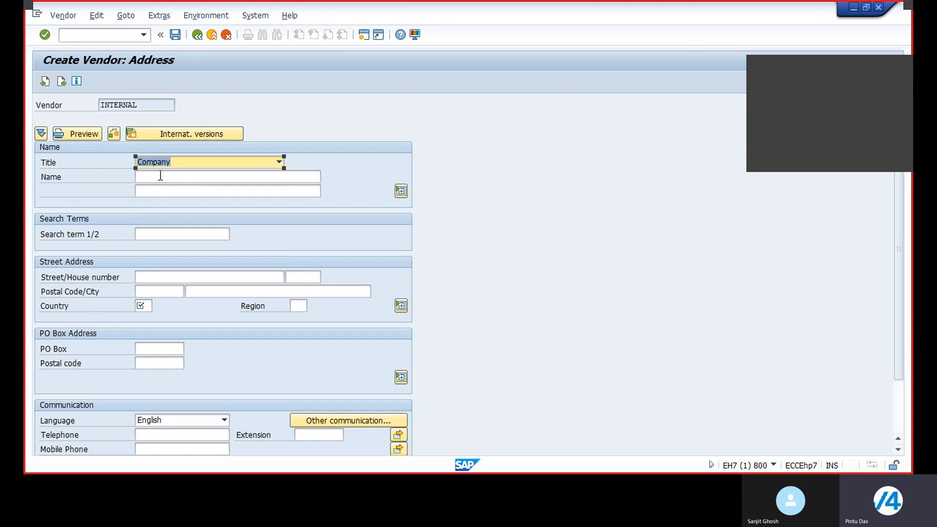
click(164, 176)
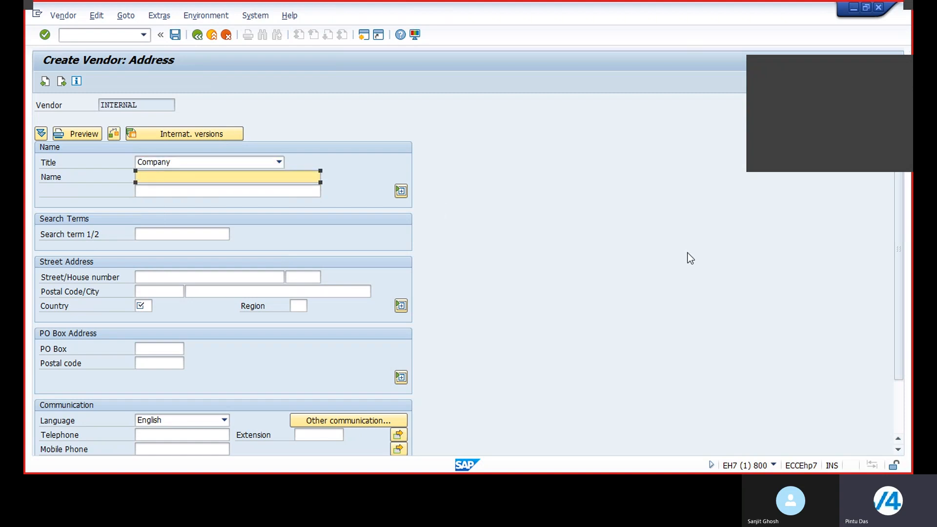
text(Green)
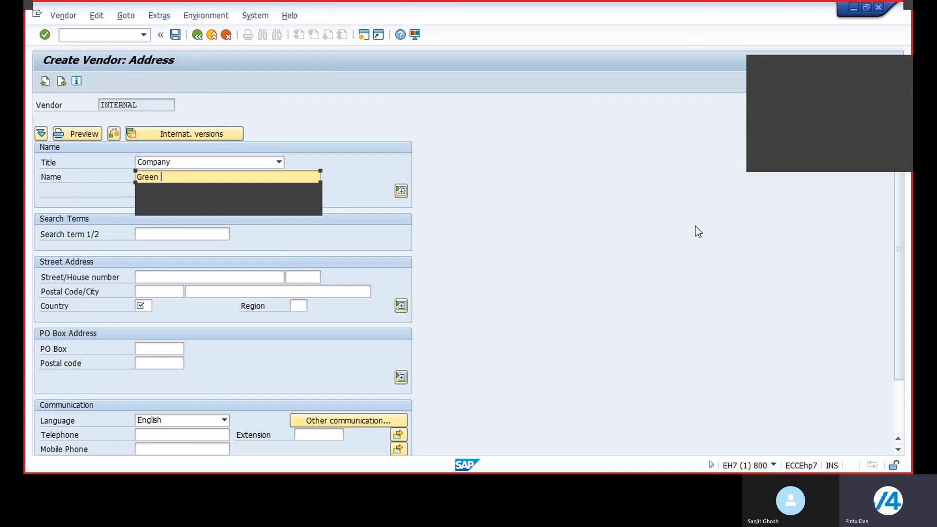
text( Field )
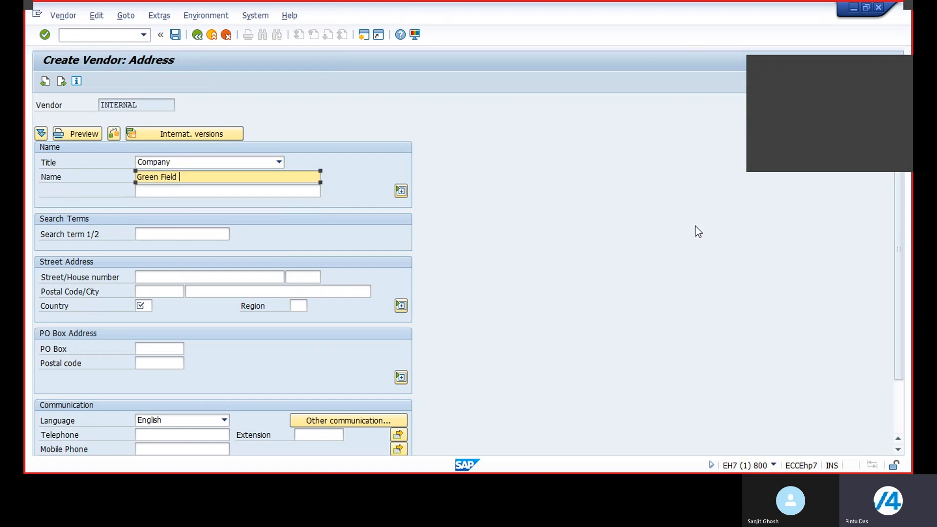
text(Ent)
click(161, 192)
text(GFE)
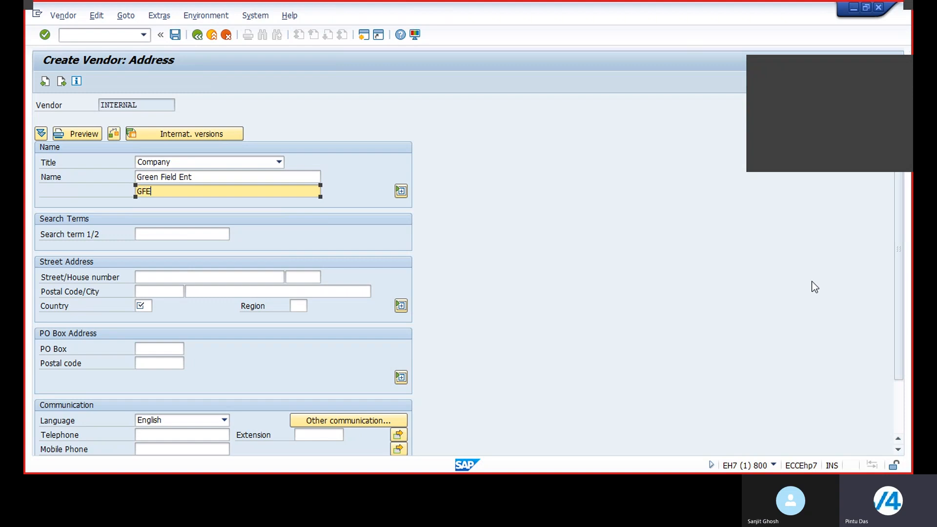
Enter the vendor's street address and postal code.
click(173, 276)
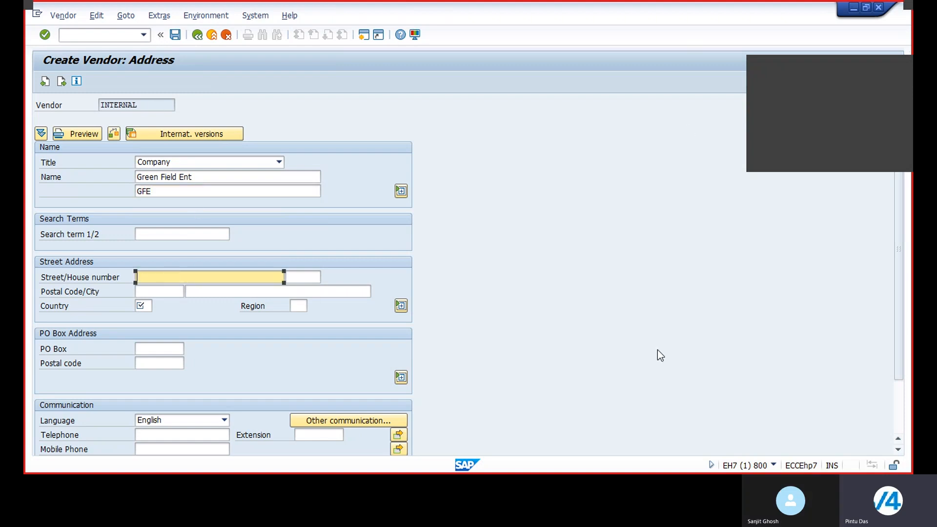
text(Camac Street)
click(168, 293)
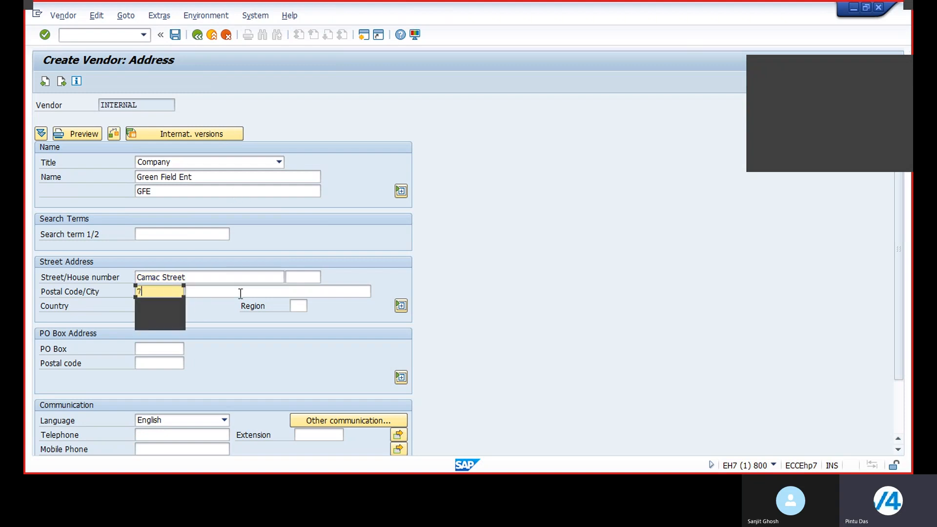
text(70001)
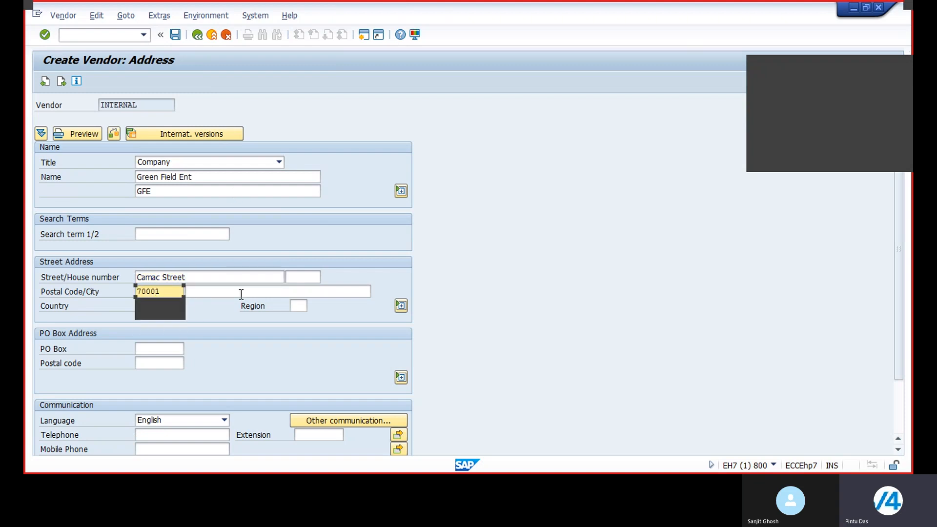
text(5)
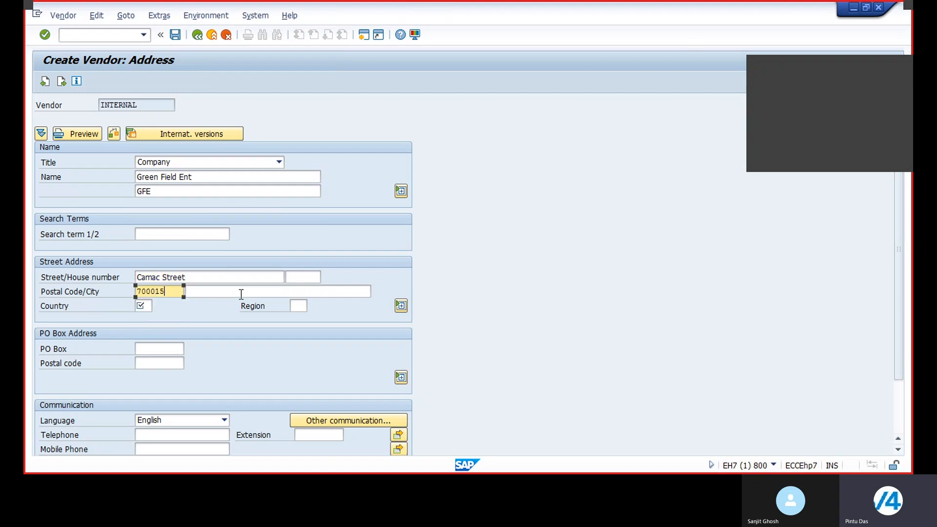
Complete the postal code as 700015 and set the vendor's country to India (IN).
click(140, 307)
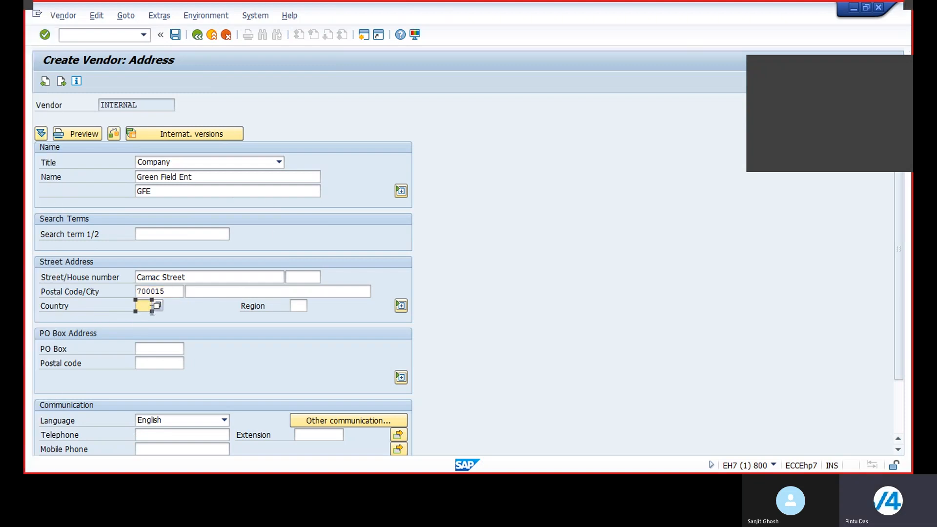
click(159, 305)
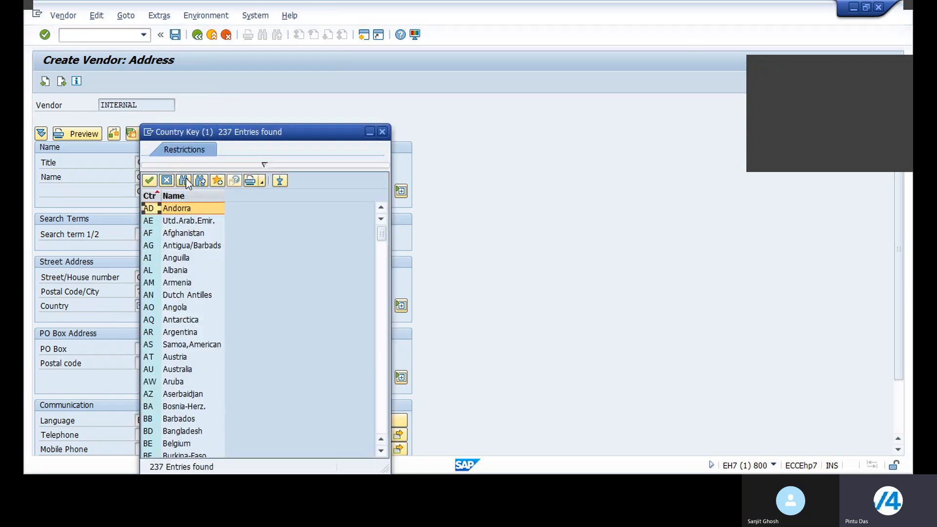
click(184, 180)
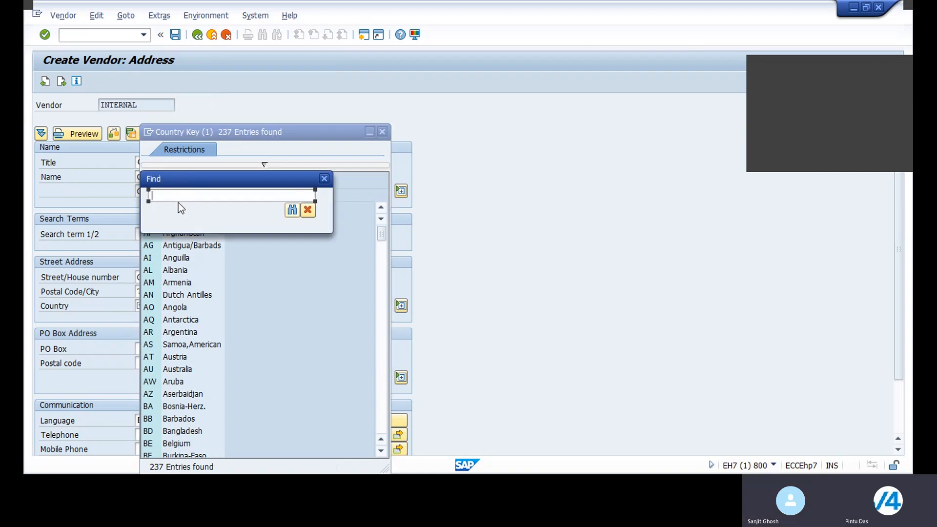
text(India)
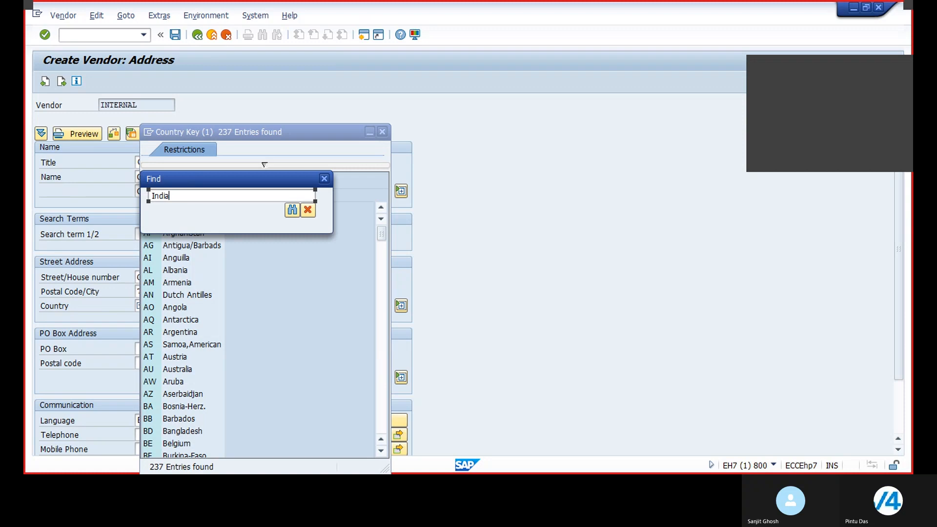
key(Return)
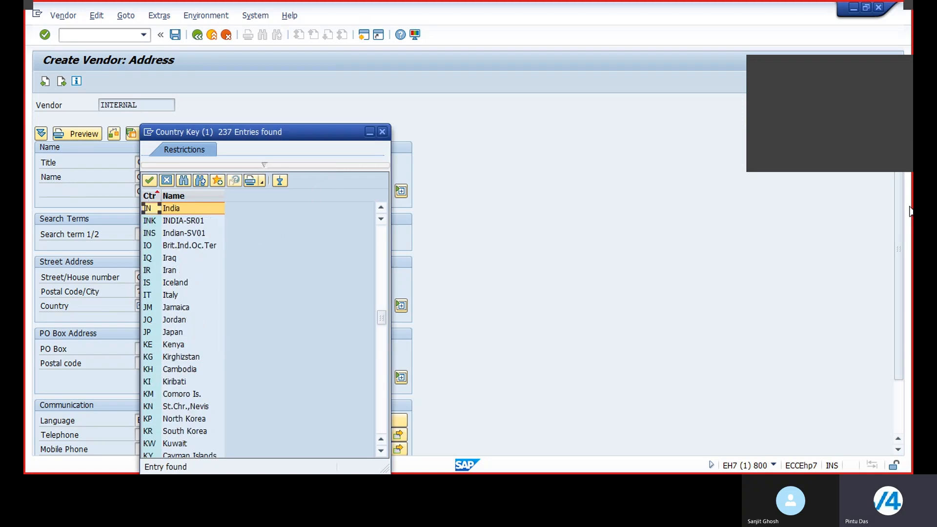
double_click(179, 206)
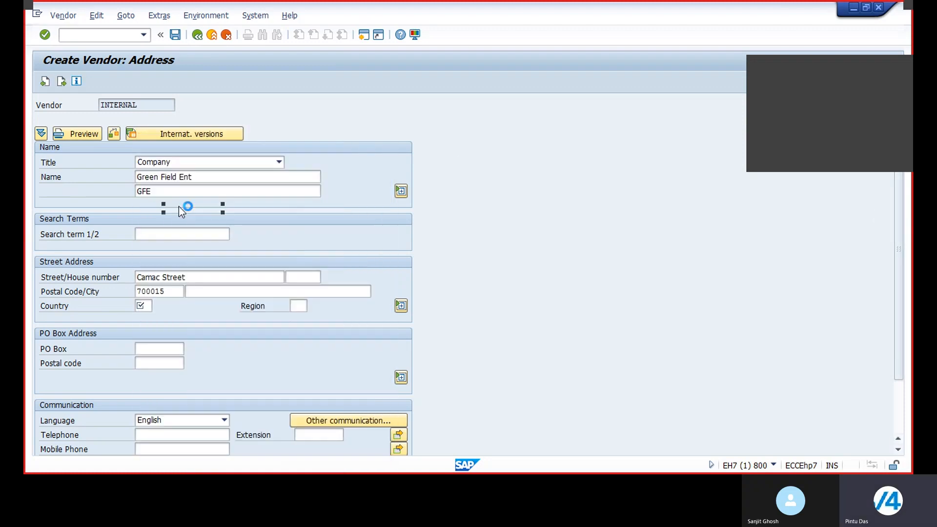
Set the vendor's region to 25, West Bengal.
click(299, 305)
click(313, 306)
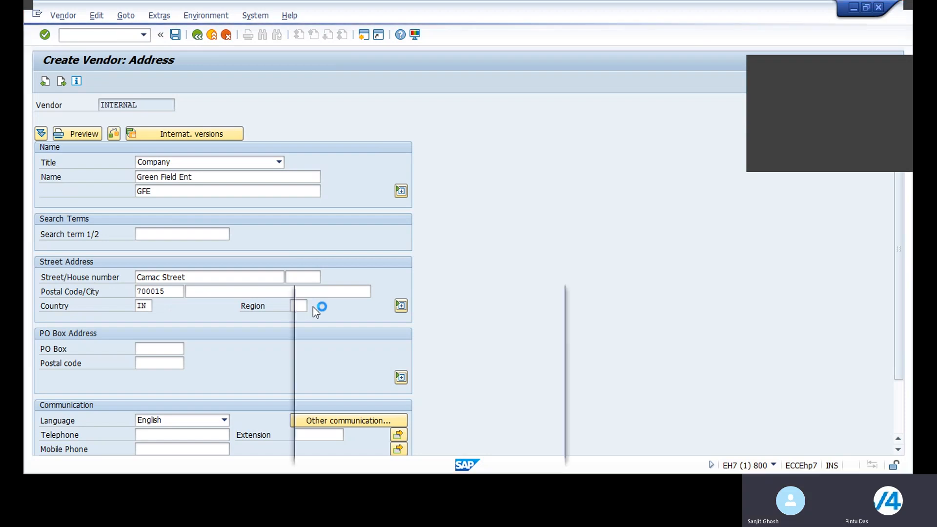
scroll(355, 238, down, 4)
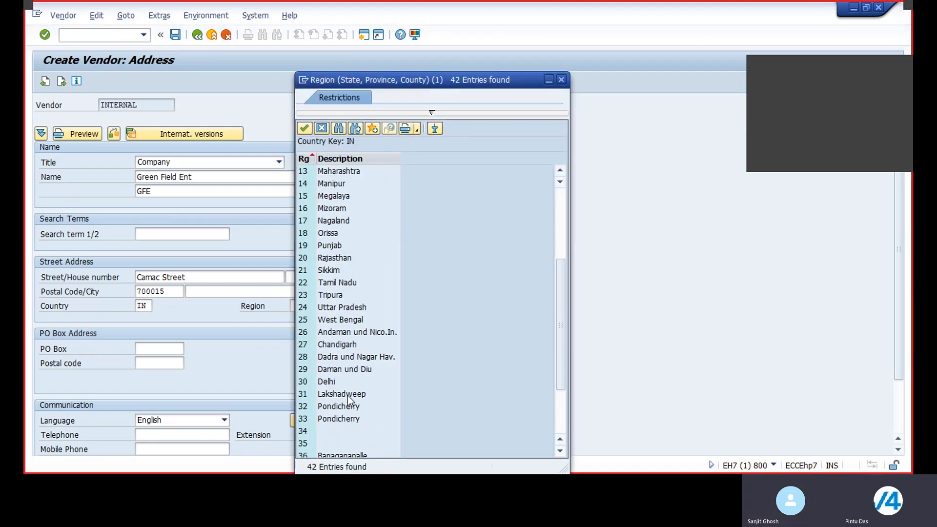
double_click(347, 323)
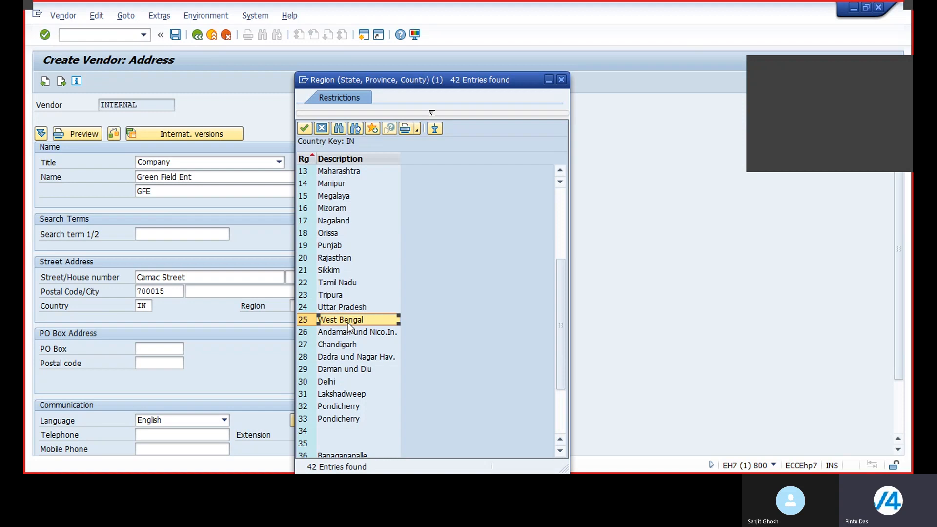
Scroll through the address screen to review the entered vendor data.
scroll(348, 322, down, 2)
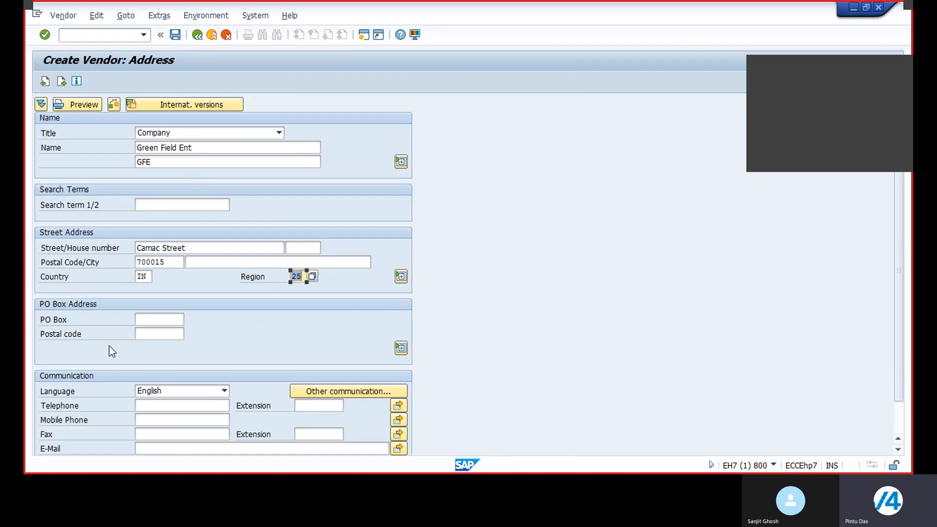
scroll(109, 346, down, 3)
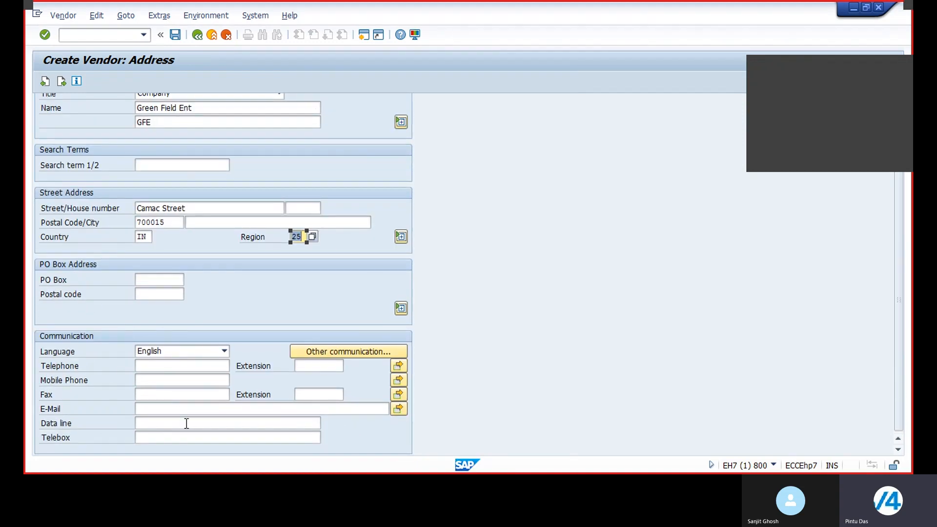
scroll(230, 203, up, 3)
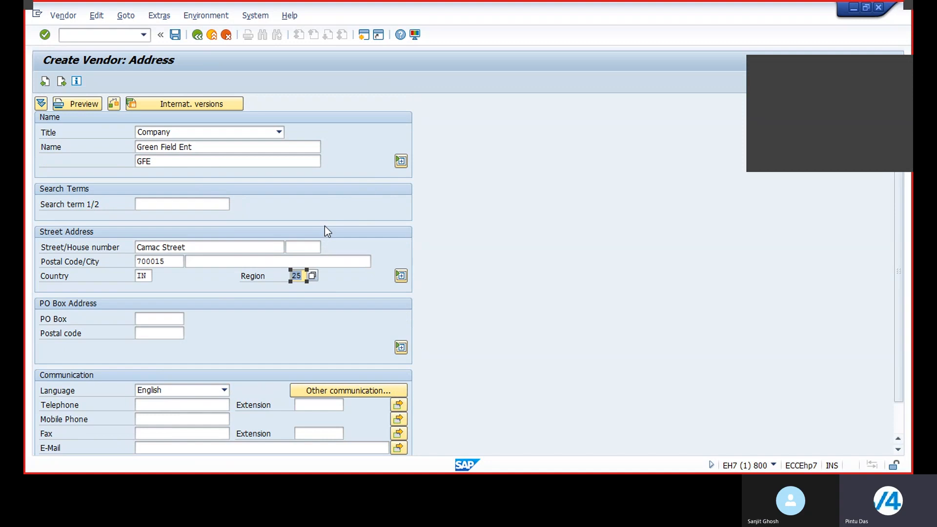
scroll(327, 230, down, 3)
scroll(330, 224, up, 3)
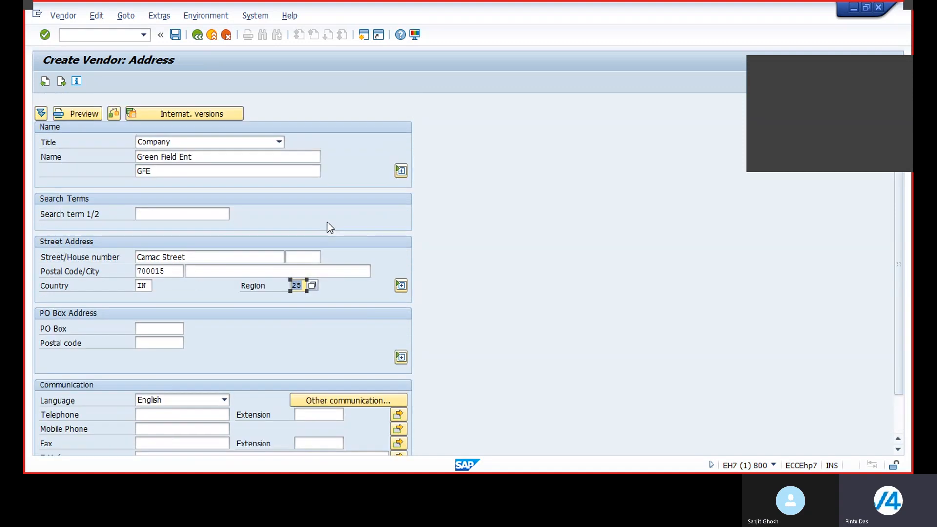
scroll(330, 227, down, 3)
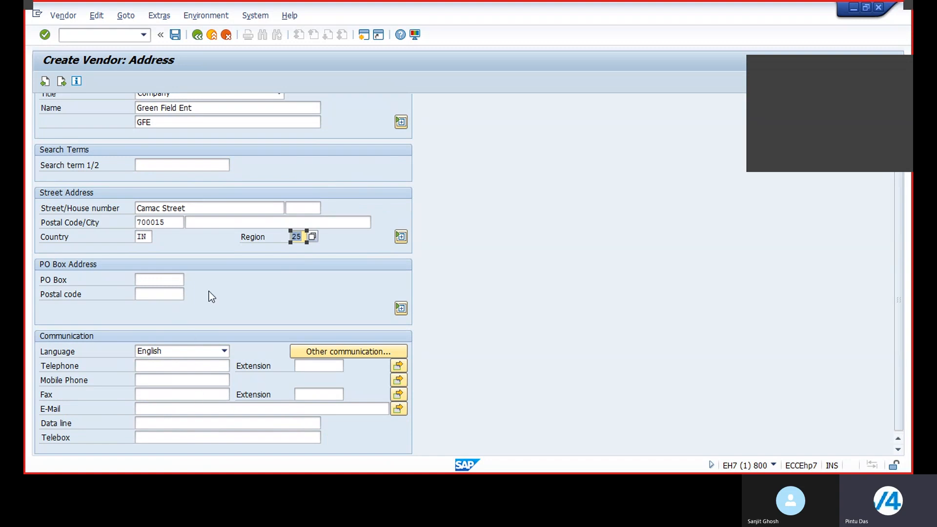
scroll(210, 266, up, 3)
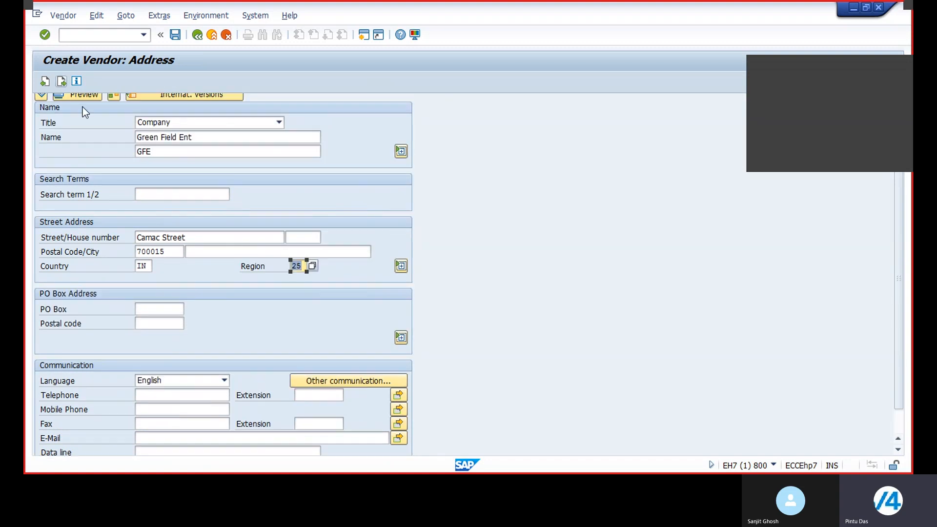
scroll(83, 107, up, 4)
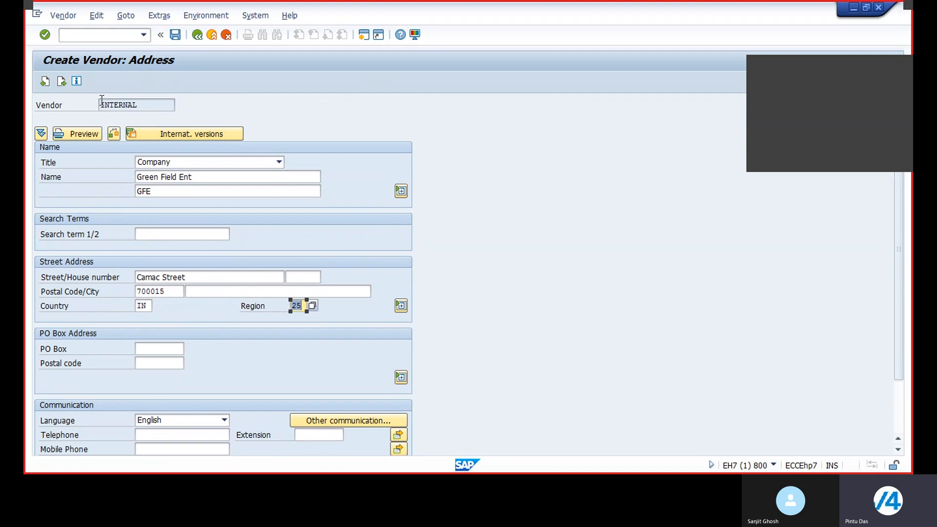
Go on to payment transactions and add a bank detail with country IN, bank key HDFC0000 and the vendor's bank account number.
click(60, 81)
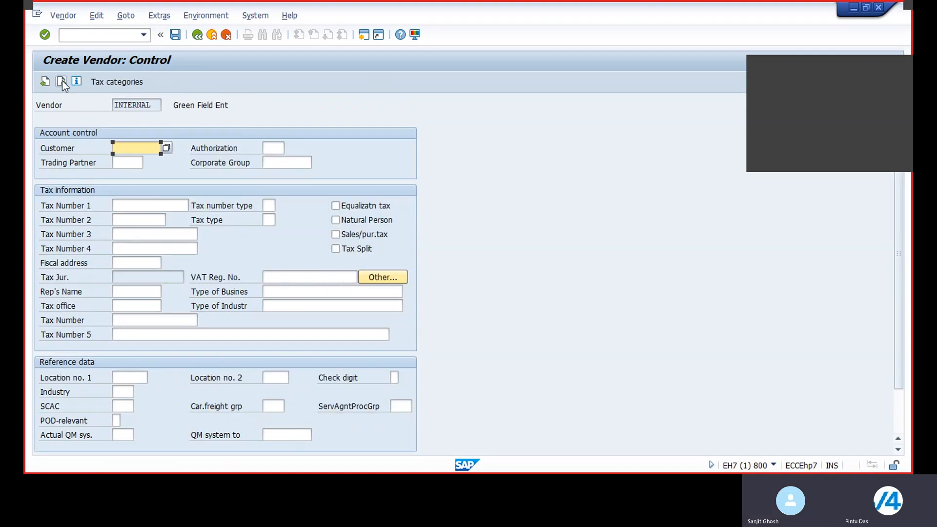
click(61, 81)
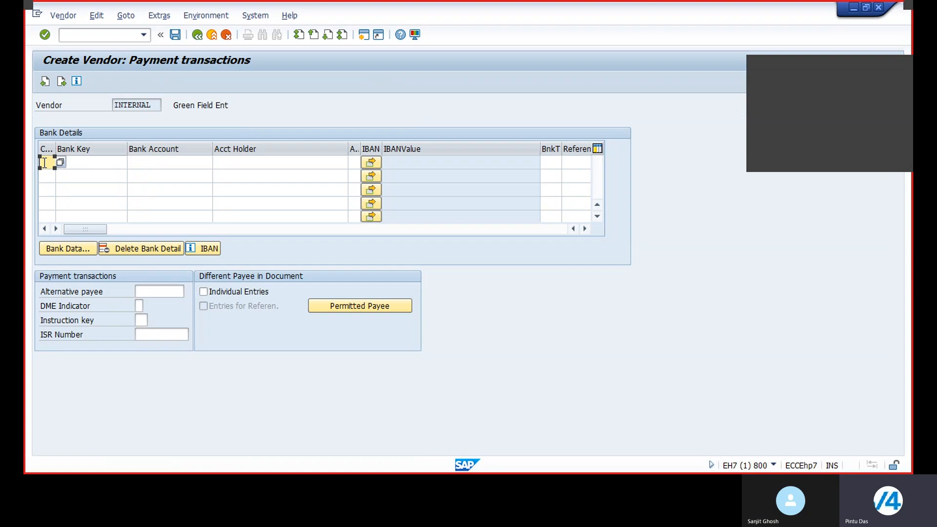
text(IN)
click(90, 161)
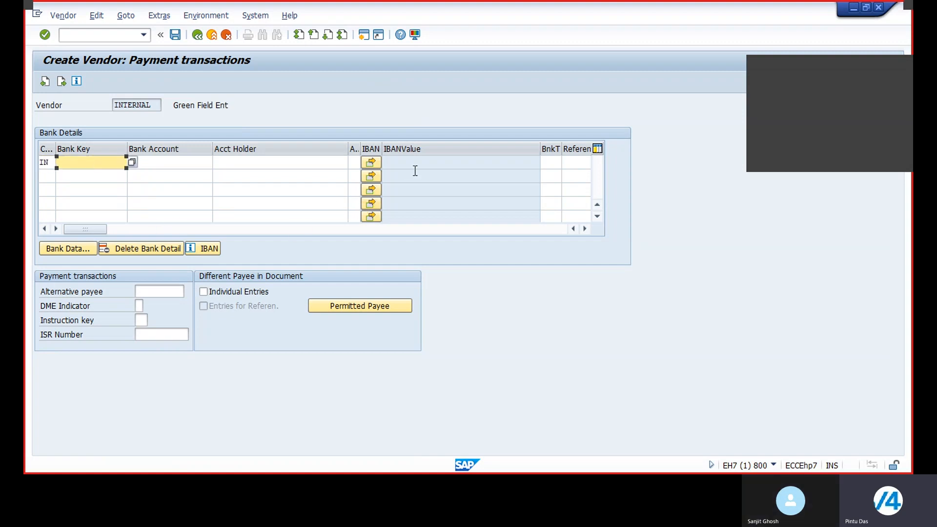
text(HDFC)
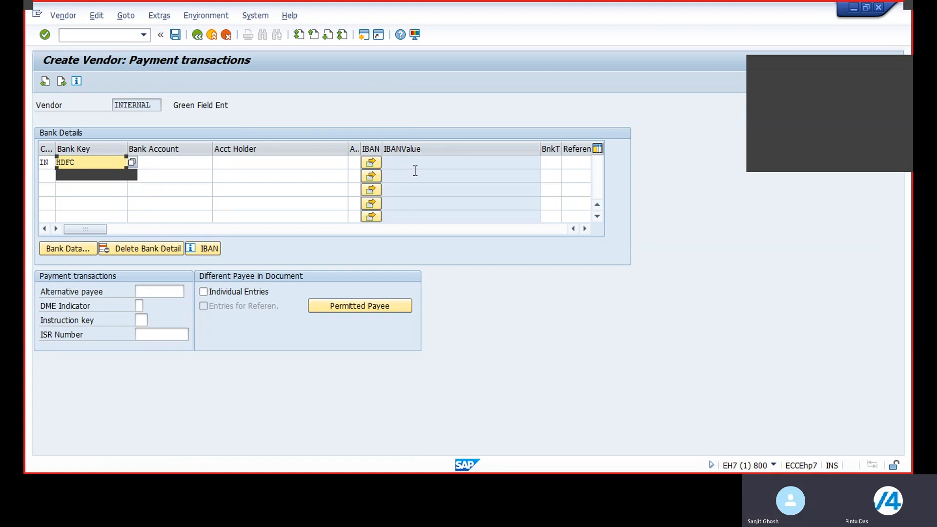
click(163, 166)
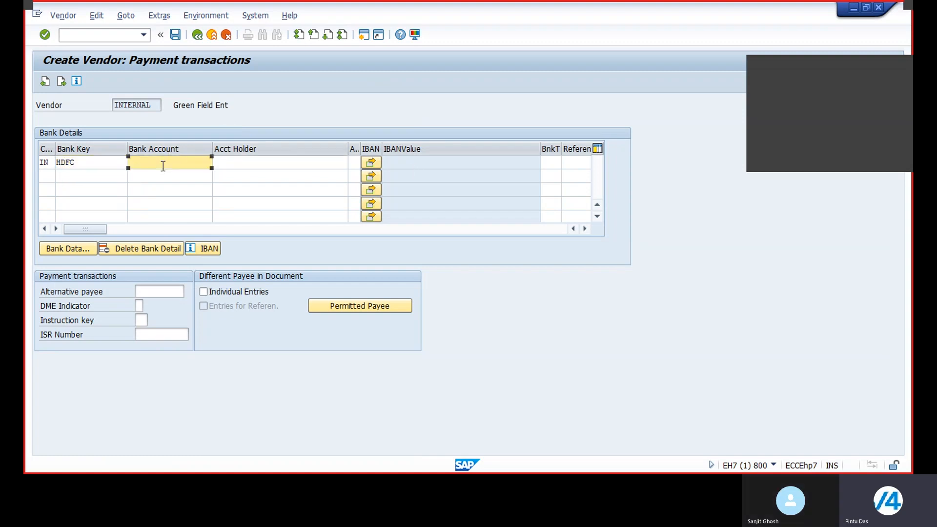
click(106, 162)
text(0000)
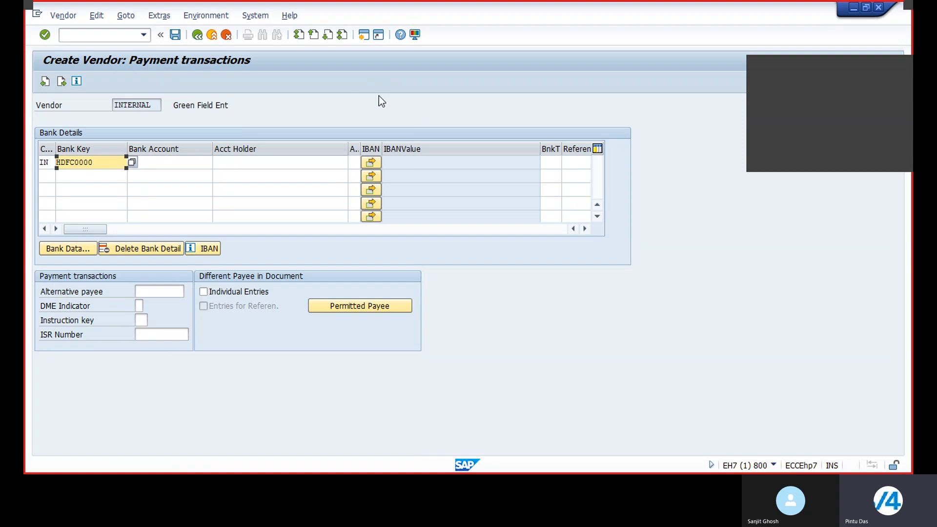
click(188, 161)
text(33337777)
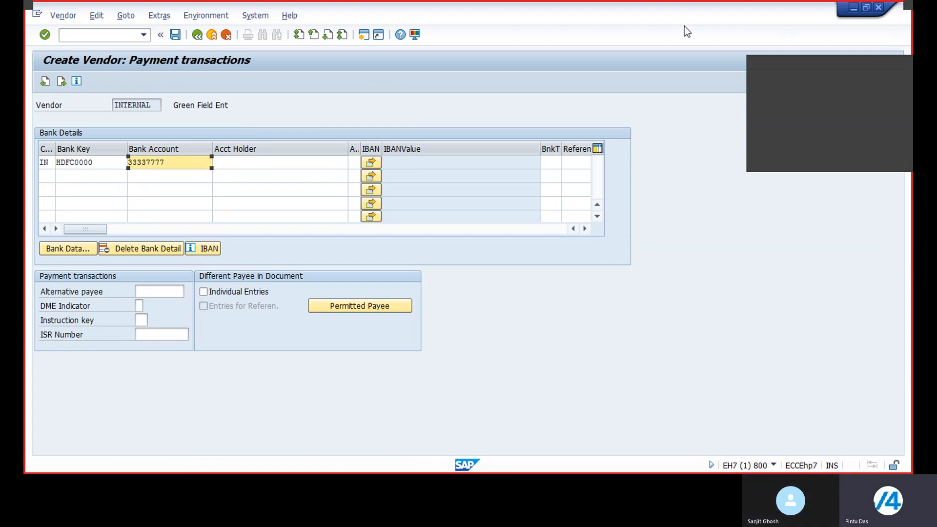
Enter the account holder's name for the bank detail and continue to the bank data entry.
click(292, 163)
text(Mr)
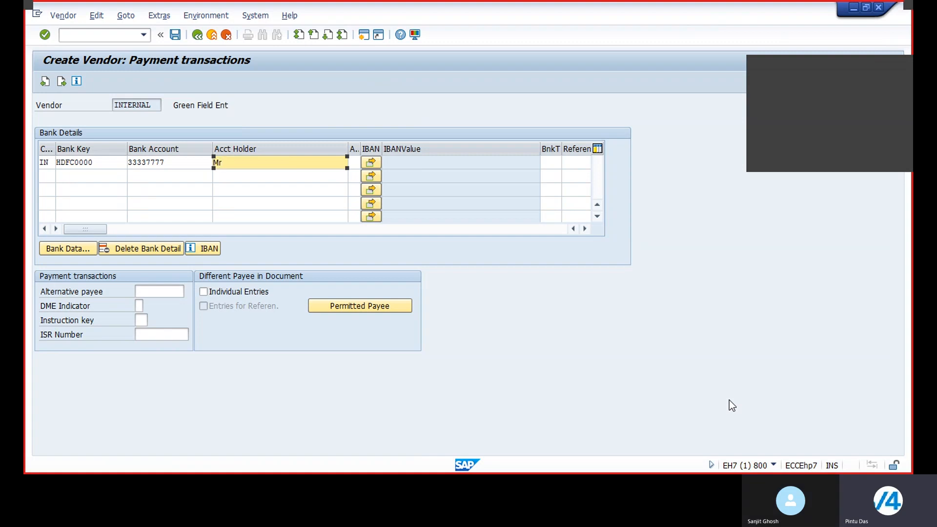
text( XYZ)
click(62, 82)
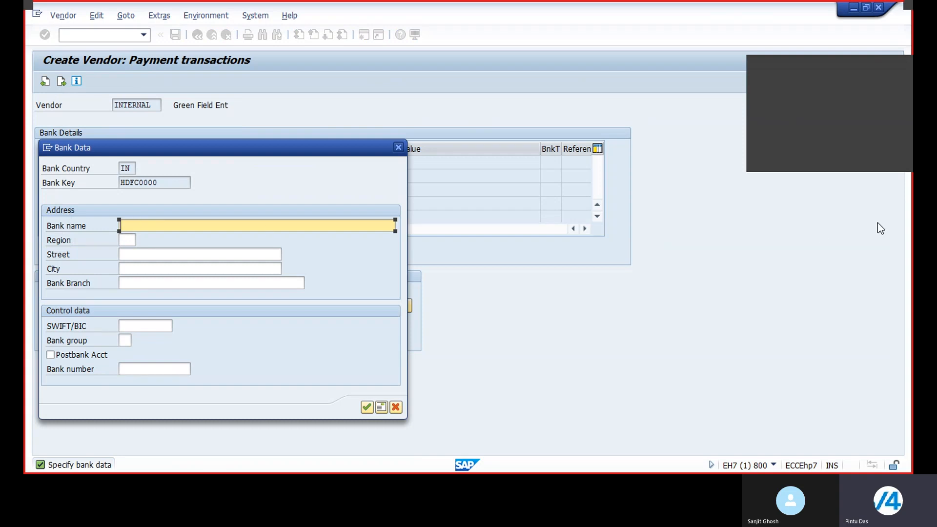
Specify the bank data: name HDFC Bak, region 25, street Park Street, city Kolkata and branch Park Street.
text(HDFC Bak)
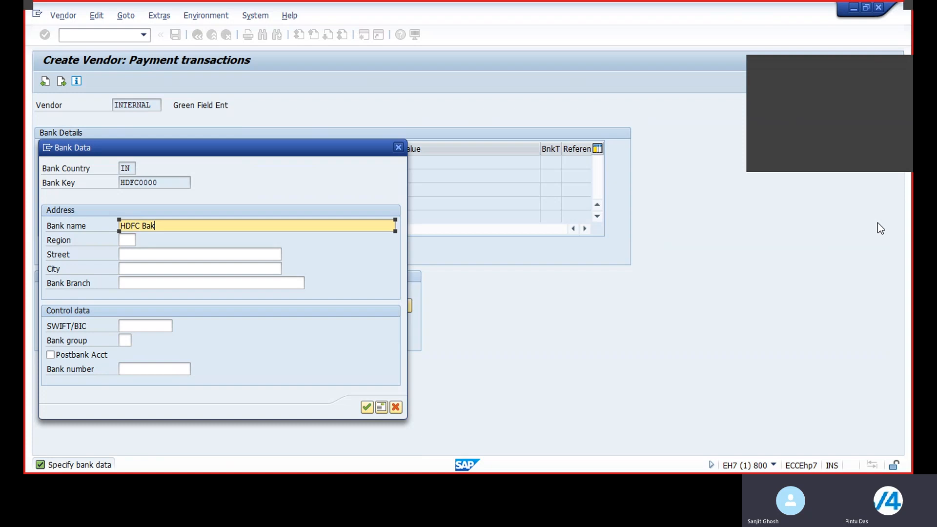
click(126, 237)
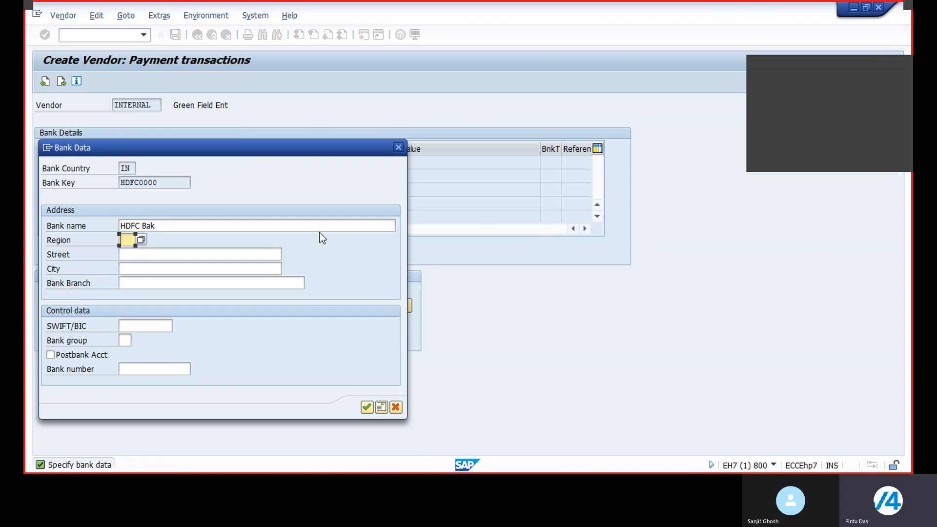
text(25)
click(233, 253)
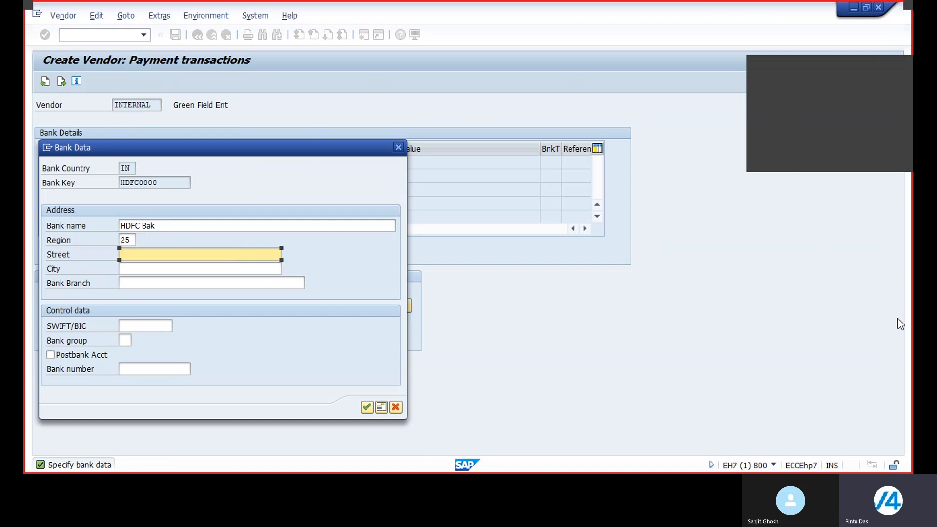
text(Par)
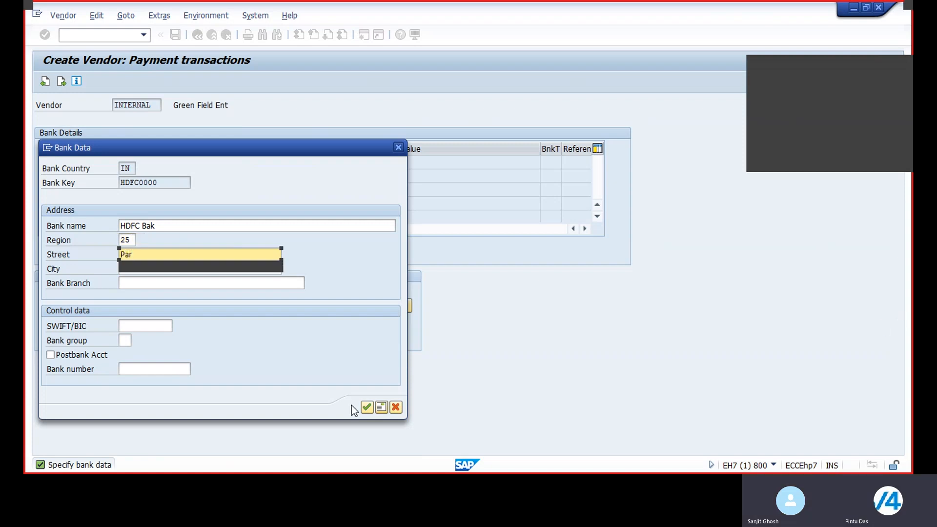
click(148, 267)
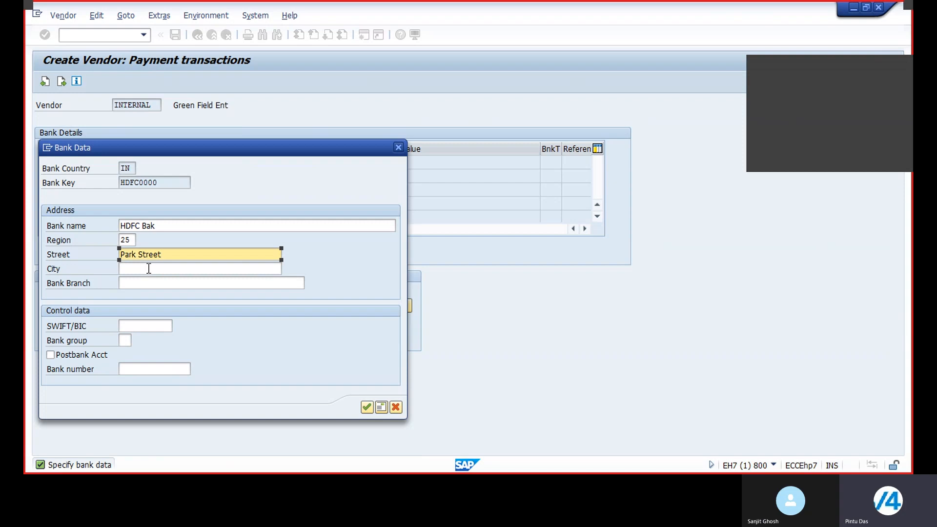
click(149, 268)
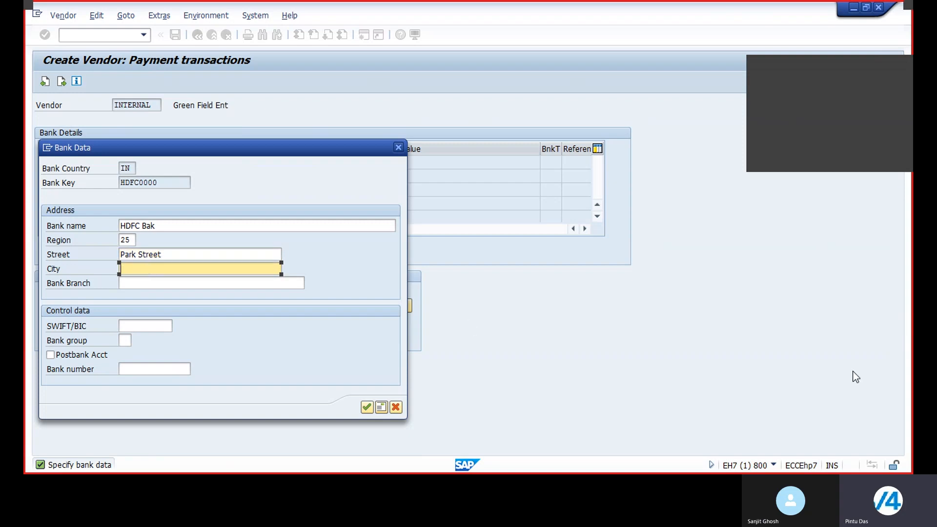
text(Kolkata)
click(153, 284)
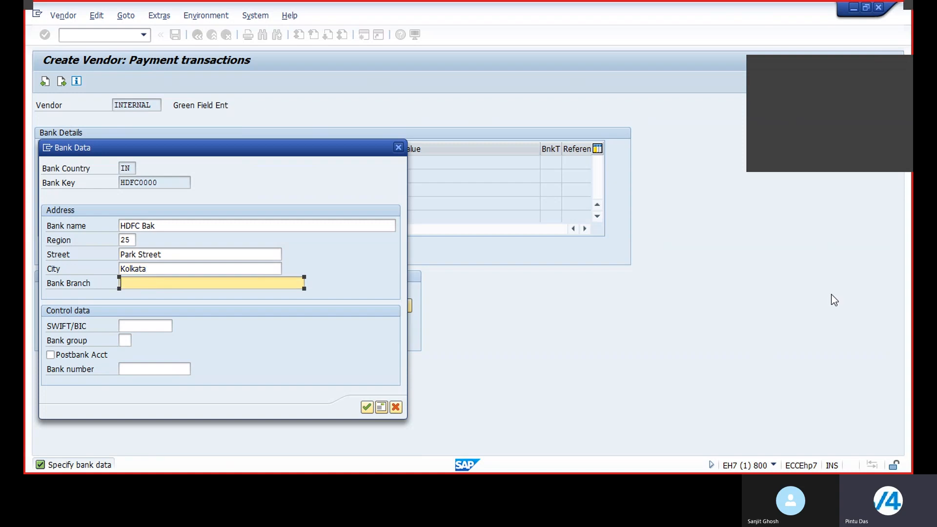
text(Par)
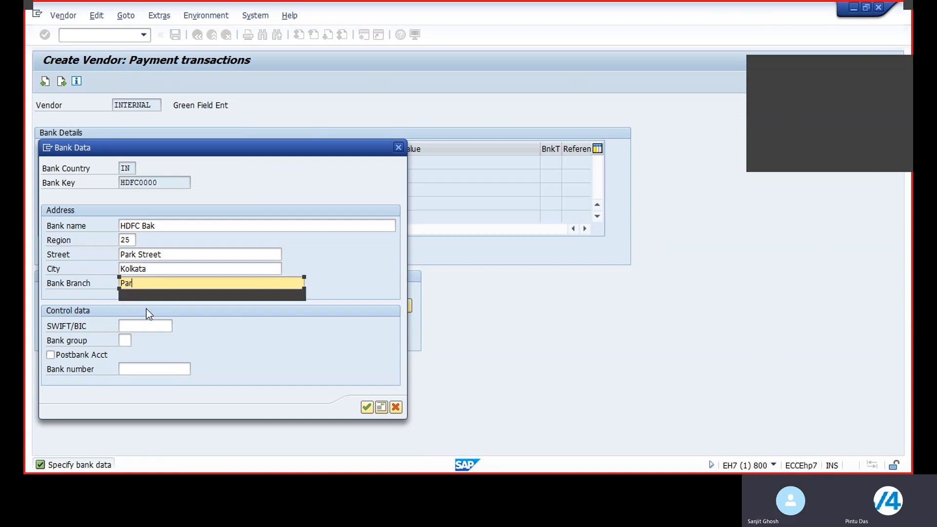
click(162, 295)
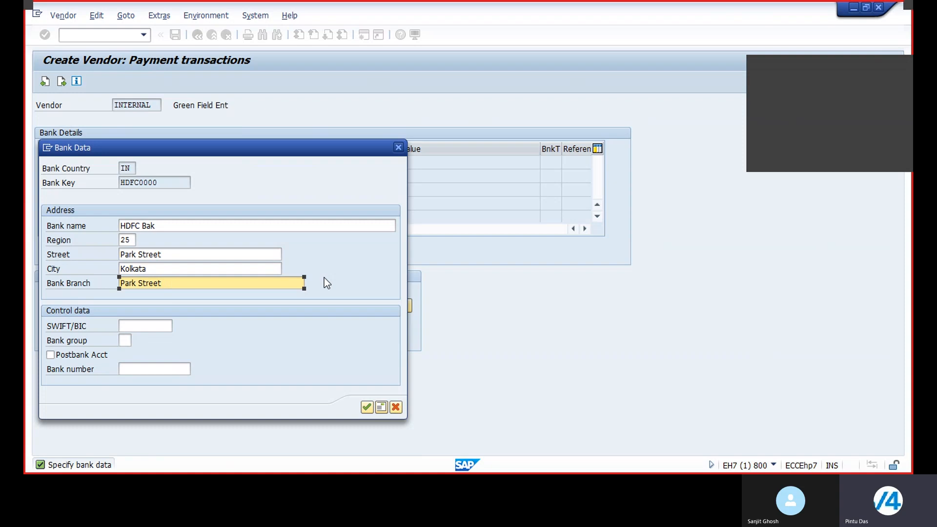
Change the bank branch to Park Street Branch, confirm the bank data and continue to contact persons.
text(Branch)
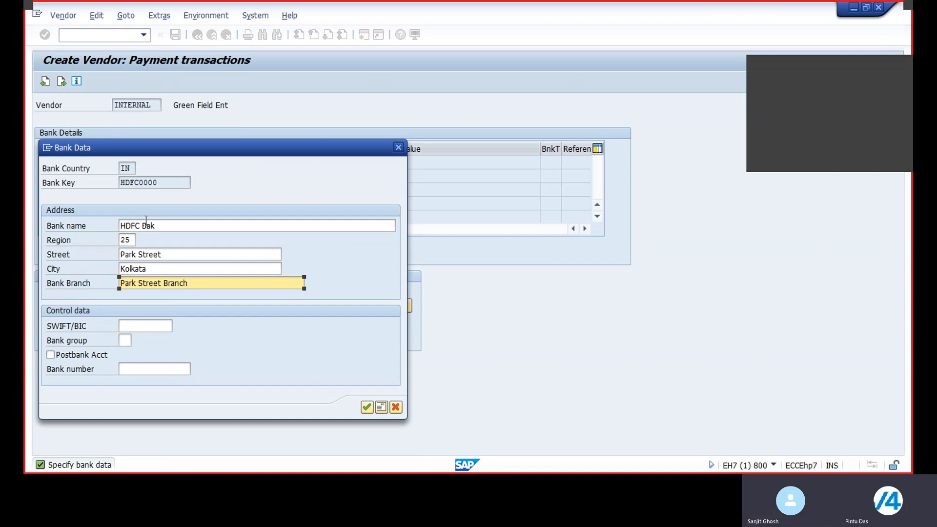
click(366, 407)
key(Return)
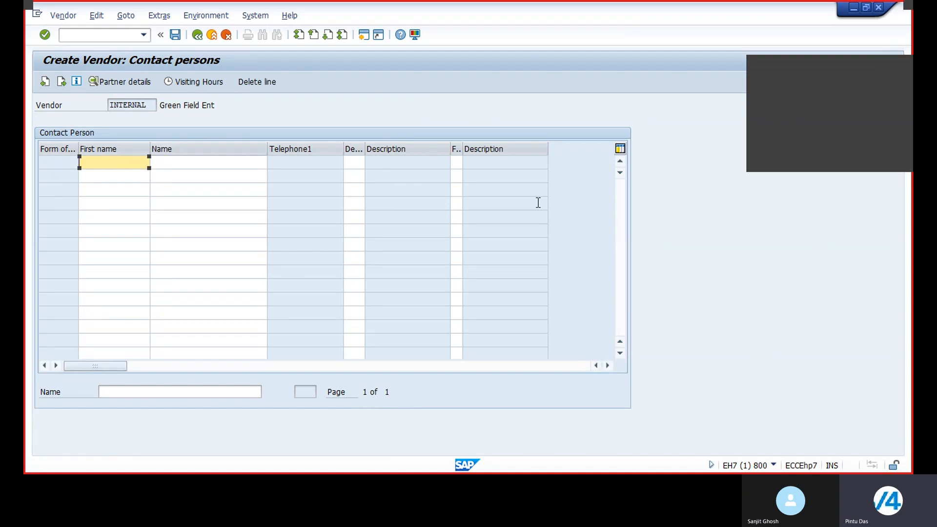
Add a contact person with first name Mr XYZ and name Mr XYZ.
text(Mr XYZ)
click(173, 162)
text(Mr)
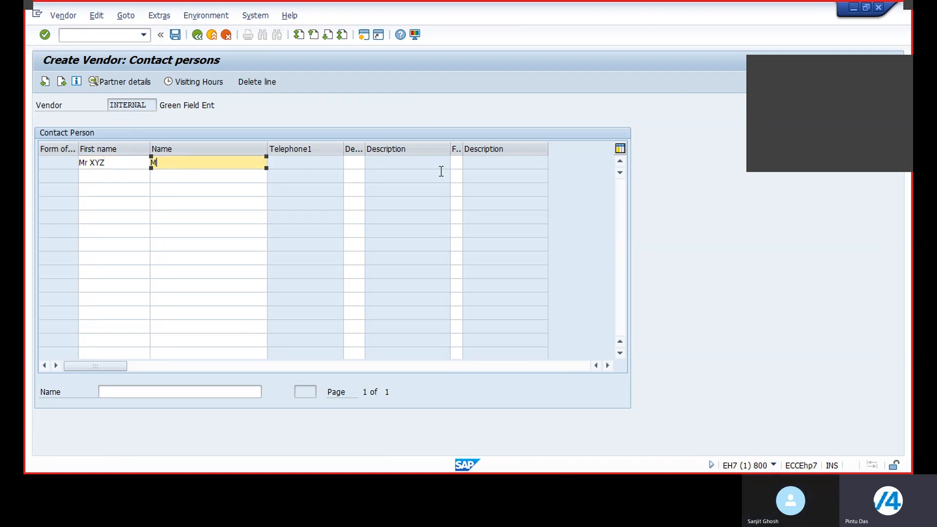
text( XYZ)
Assign the contact person department 0002 Purchasing and function 02 Head of purchasing.
click(356, 163)
click(369, 164)
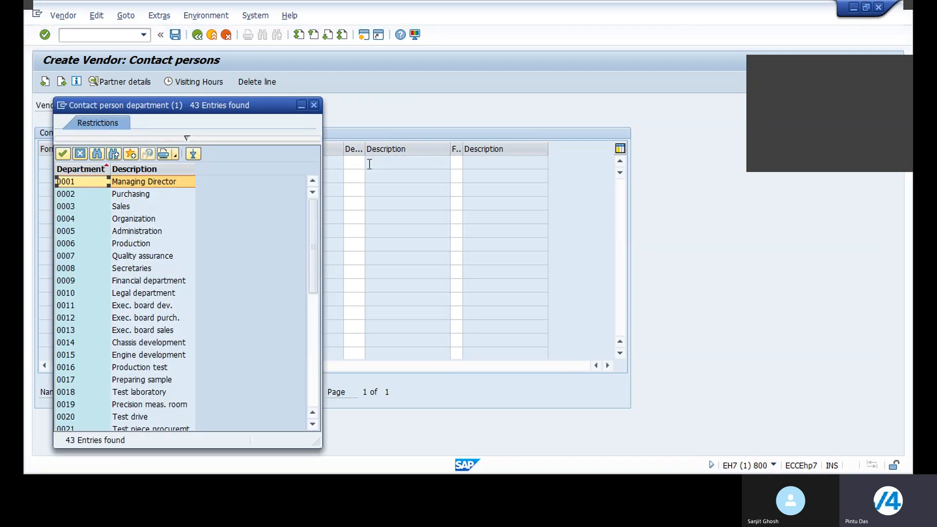
double_click(126, 194)
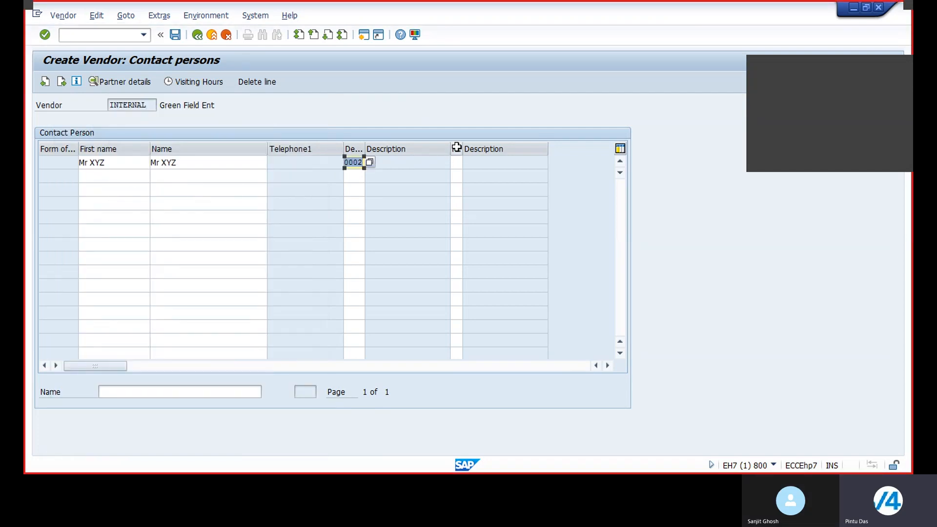
click(455, 162)
click(467, 161)
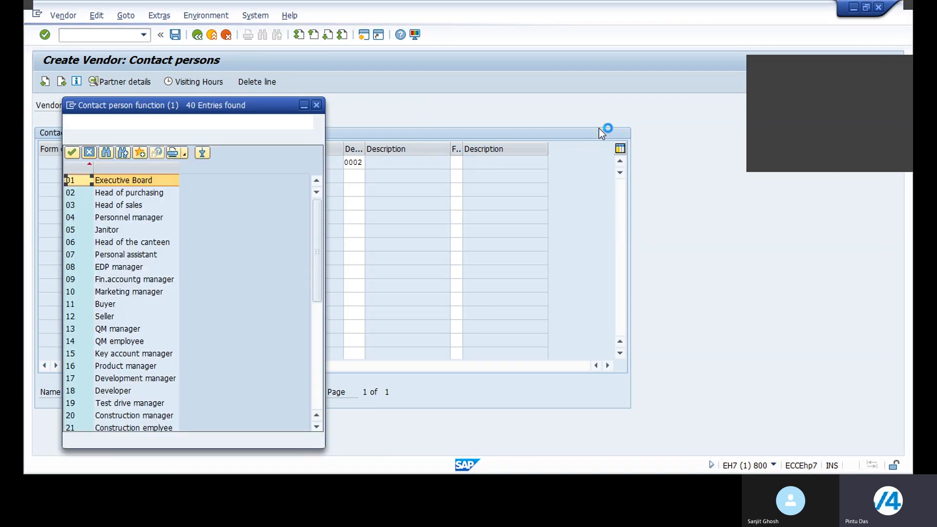
double_click(130, 194)
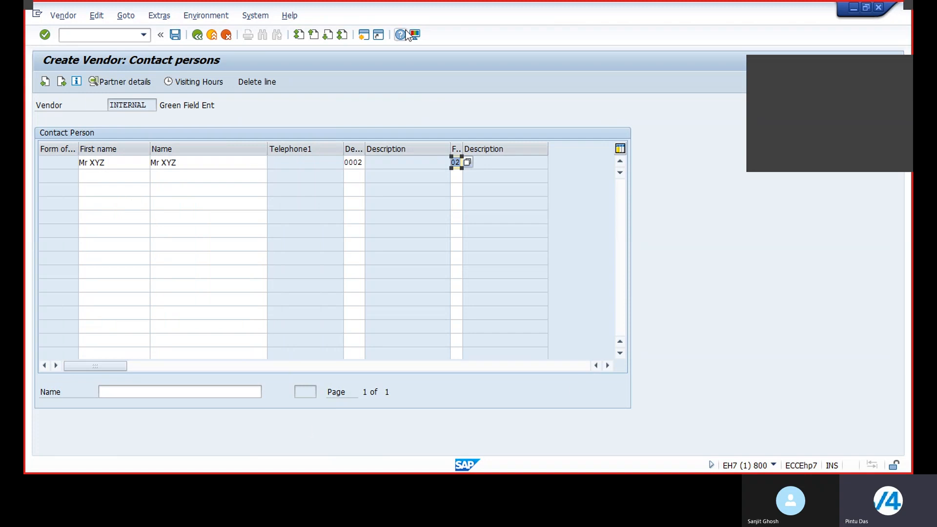
Continue to the accounting information and set the reconciliation account to 1002 Sundry Creditors A/c.
click(61, 82)
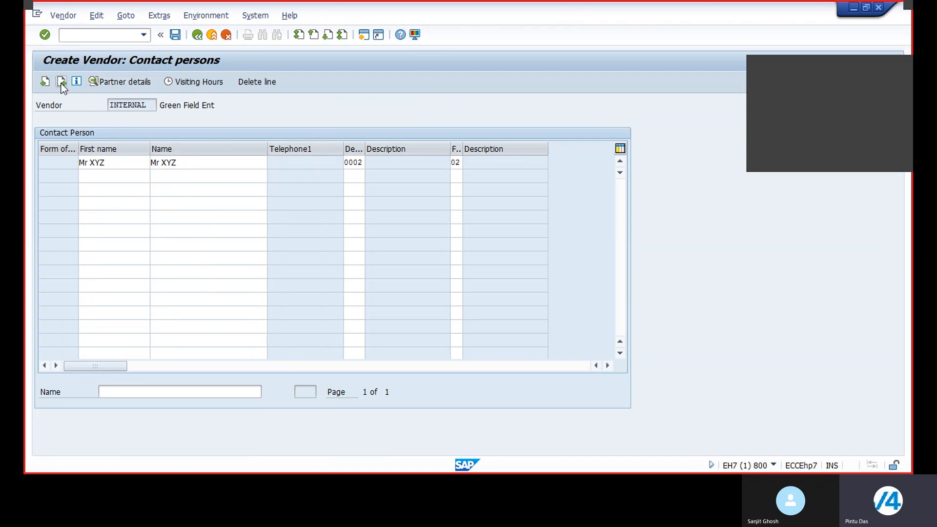
click(60, 83)
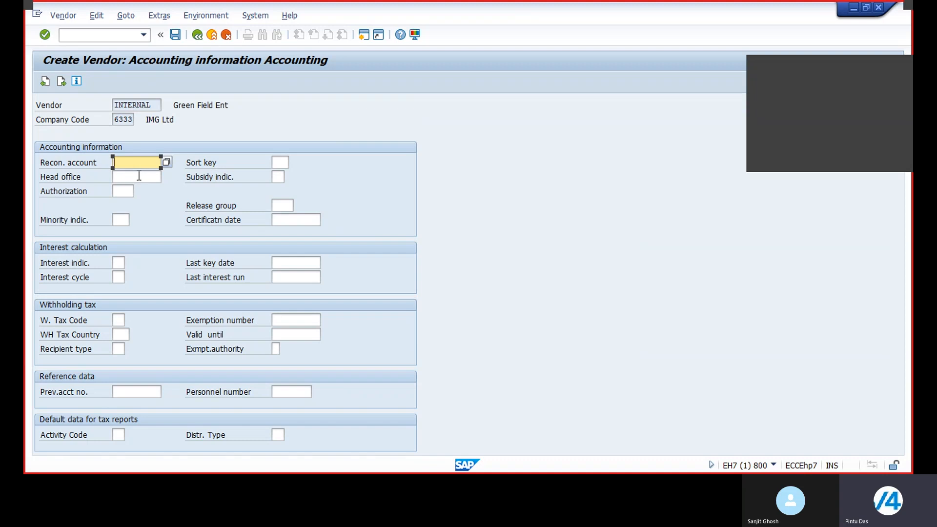
click(166, 162)
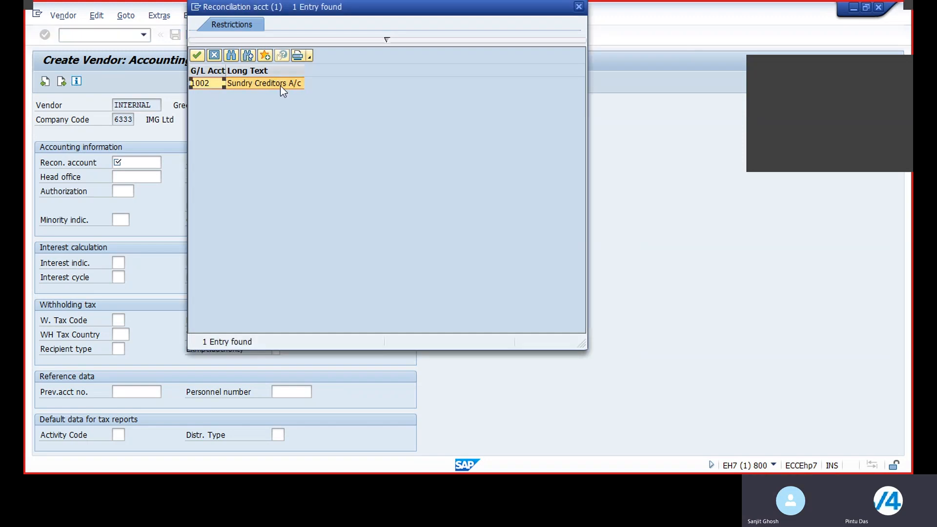
double_click(257, 83)
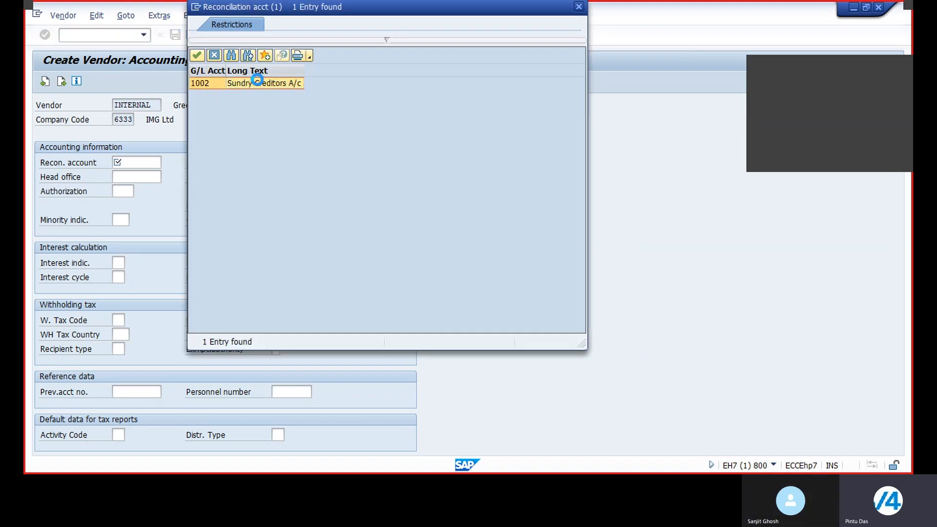
Browse the sort key options and set the sort key to 012 Vendor number.
click(280, 162)
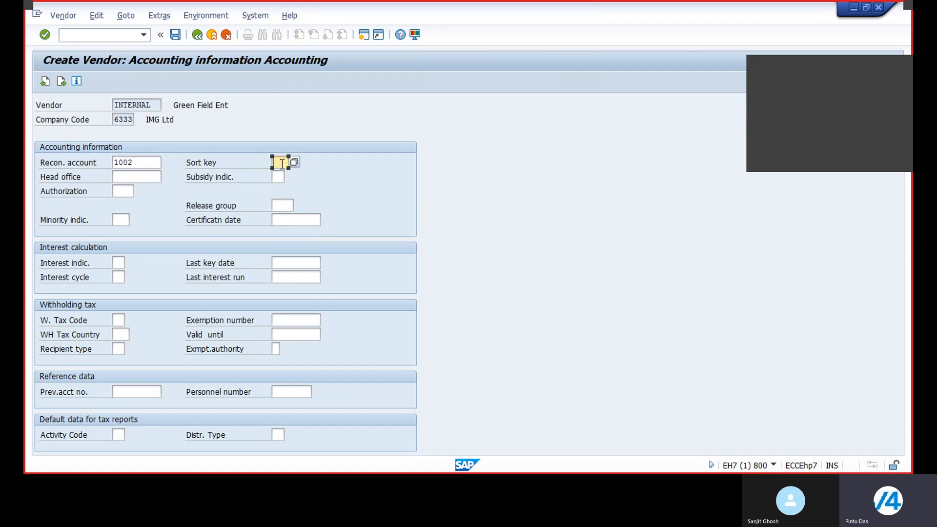
click(294, 162)
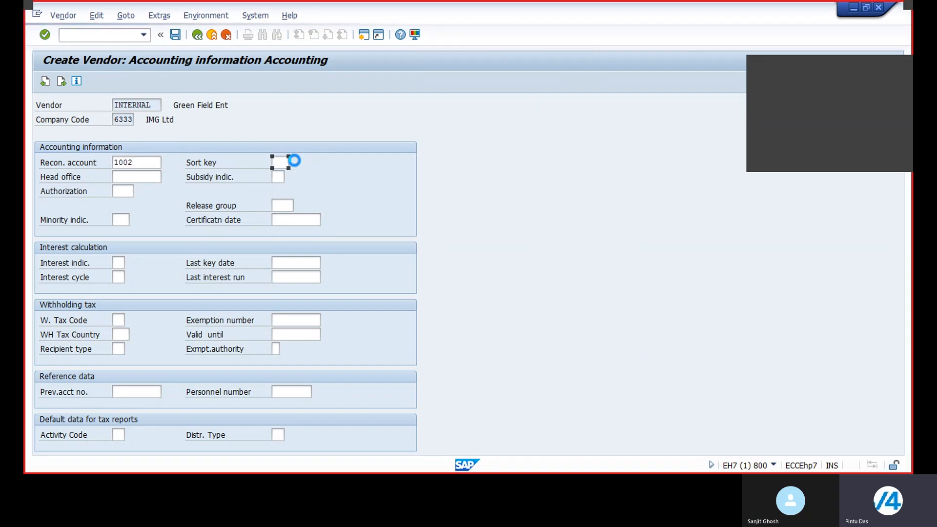
scroll(353, 315, down, 6)
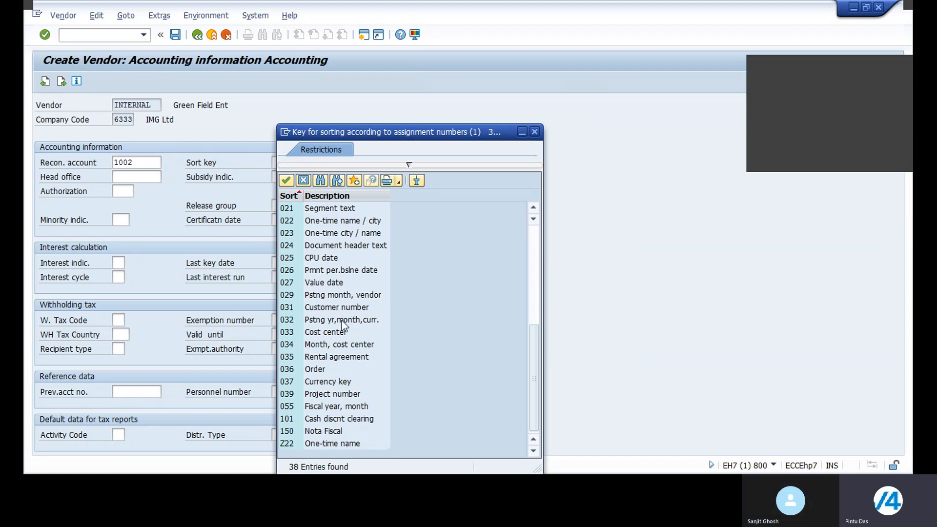
scroll(331, 420, up, 2)
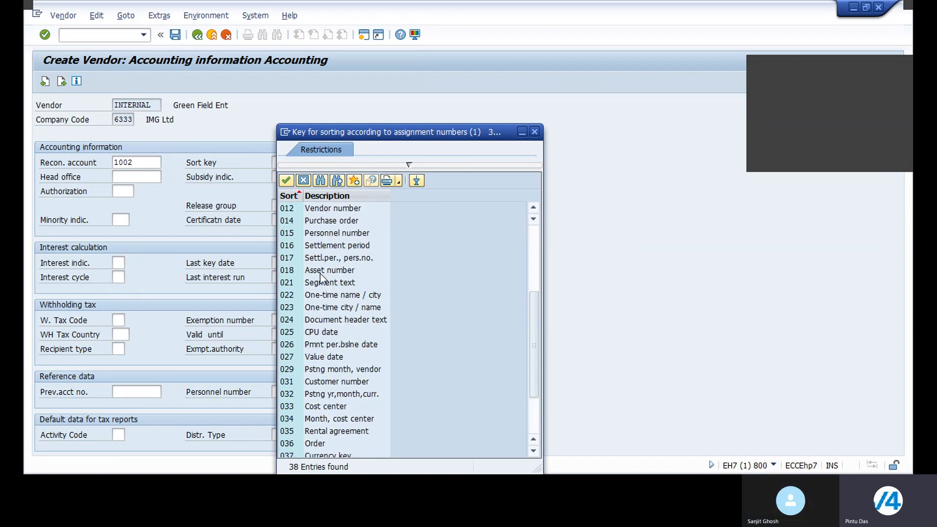
scroll(322, 278, down, 2)
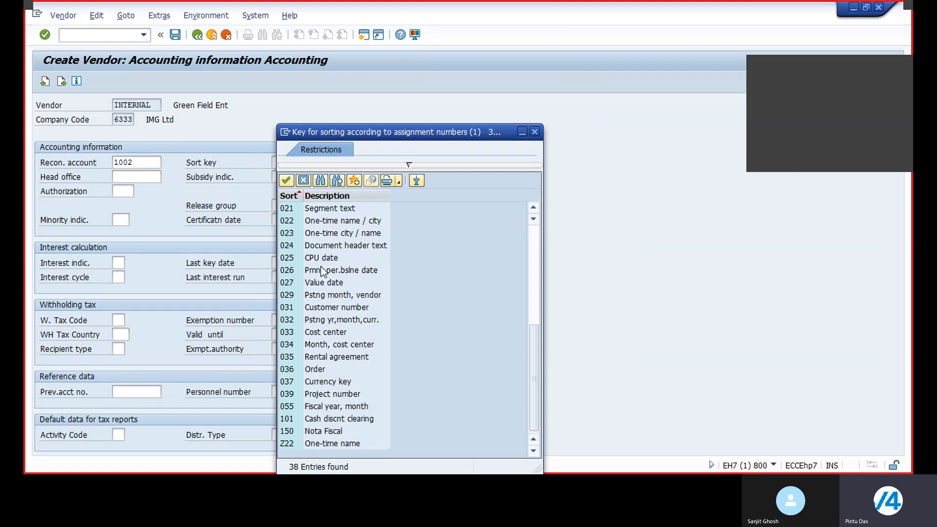
scroll(320, 266, up, 2)
click(324, 209)
click(324, 208)
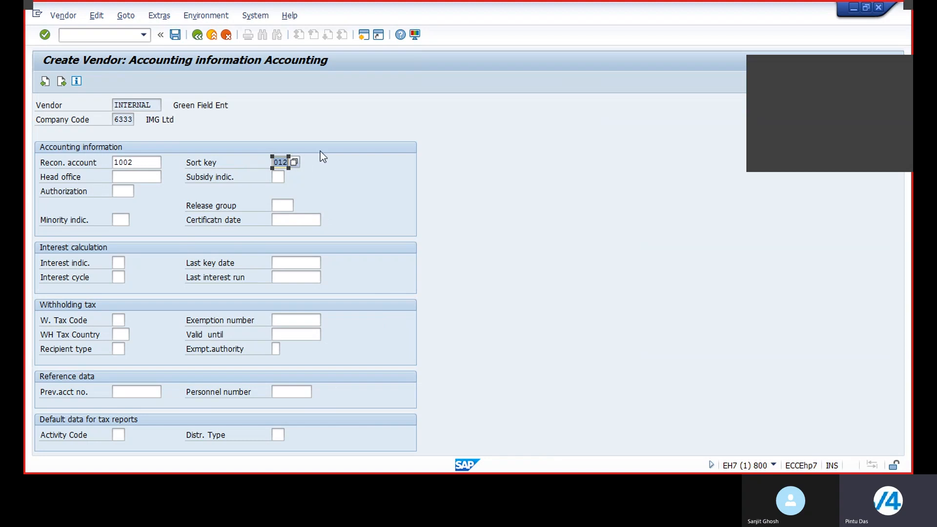
Continue to payment transactions accounting and set the payment terms to 0001.
click(61, 81)
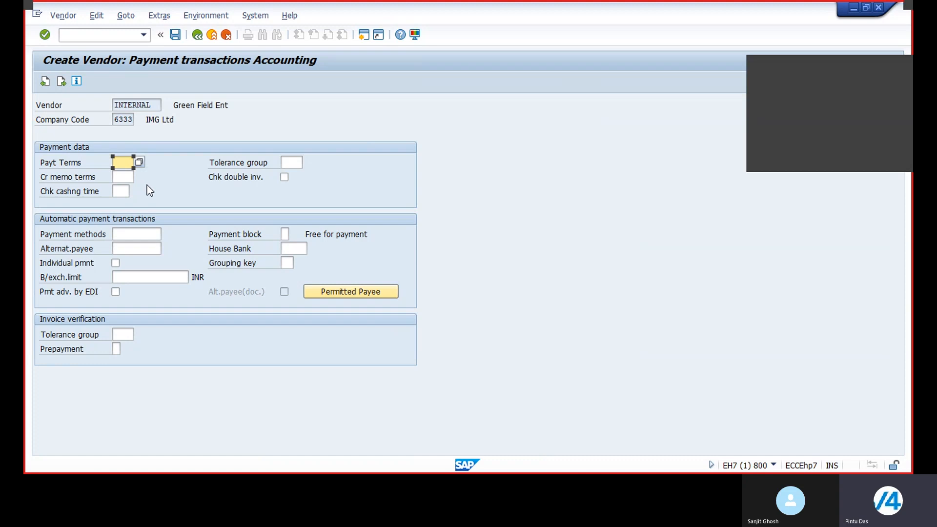
click(139, 161)
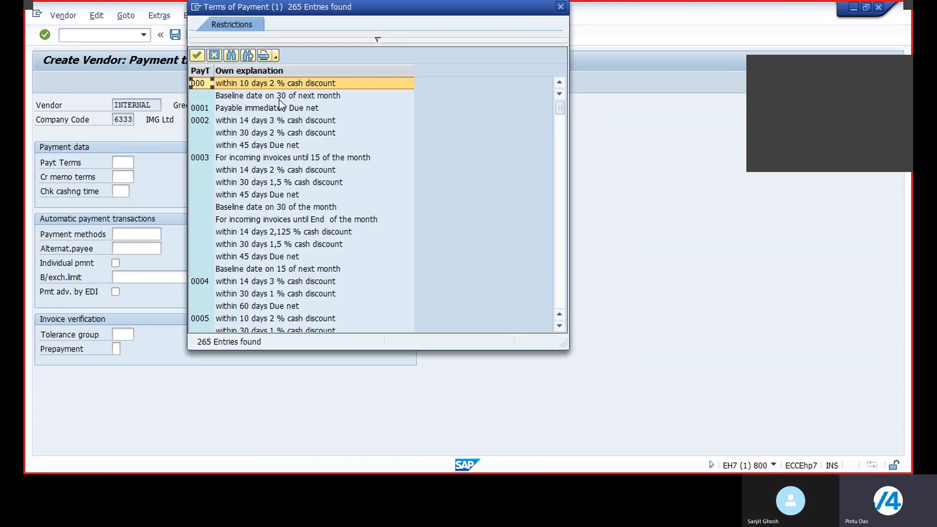
double_click(302, 108)
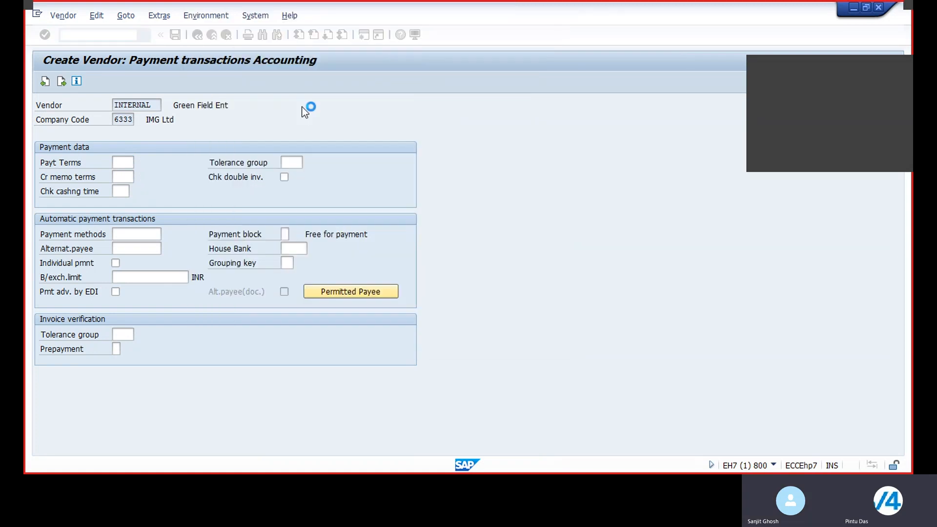
Try to pick a tolerance group and enable the check for double invoices.
click(298, 162)
click(311, 162)
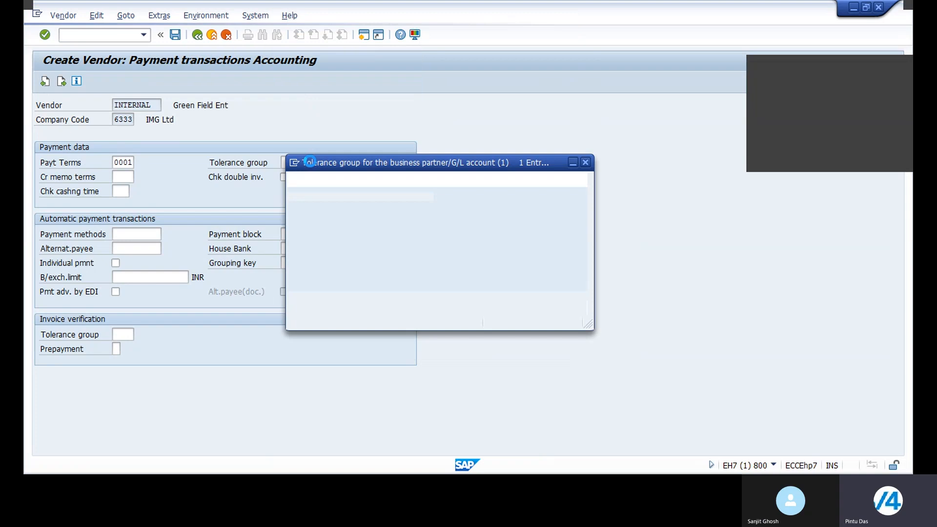
double_click(389, 155)
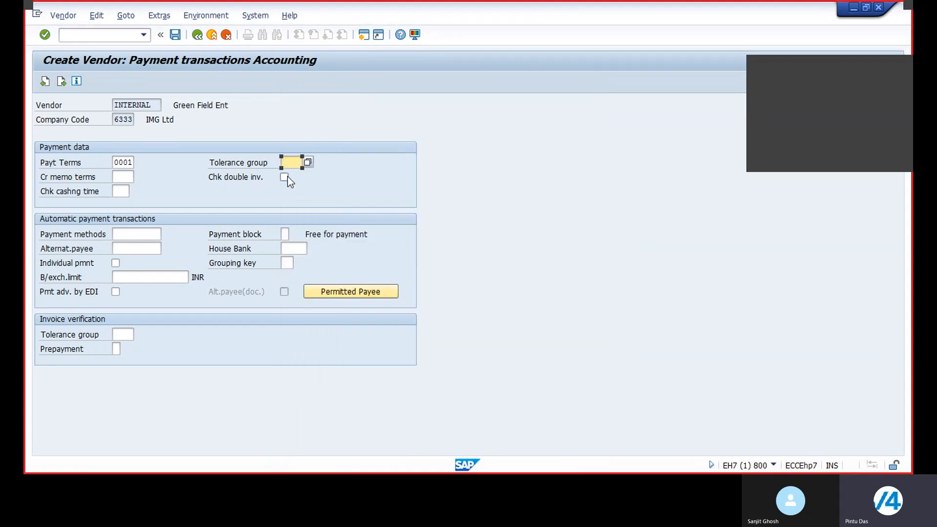
click(285, 177)
Review the payment block options without choosing one.
click(286, 234)
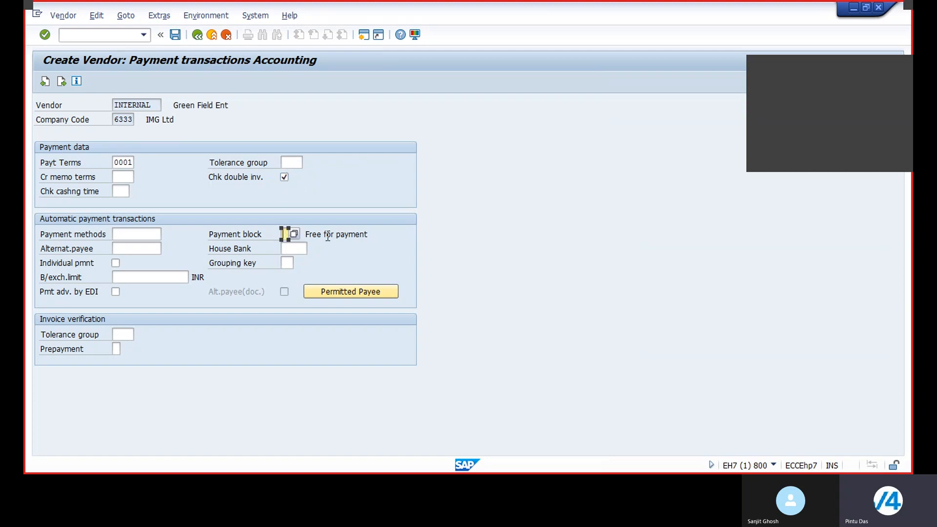
click(295, 234)
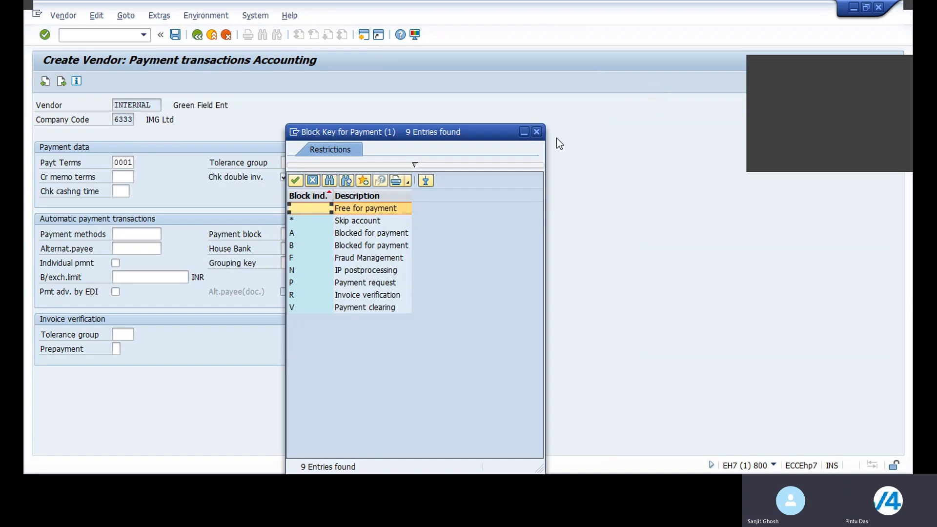
click(536, 131)
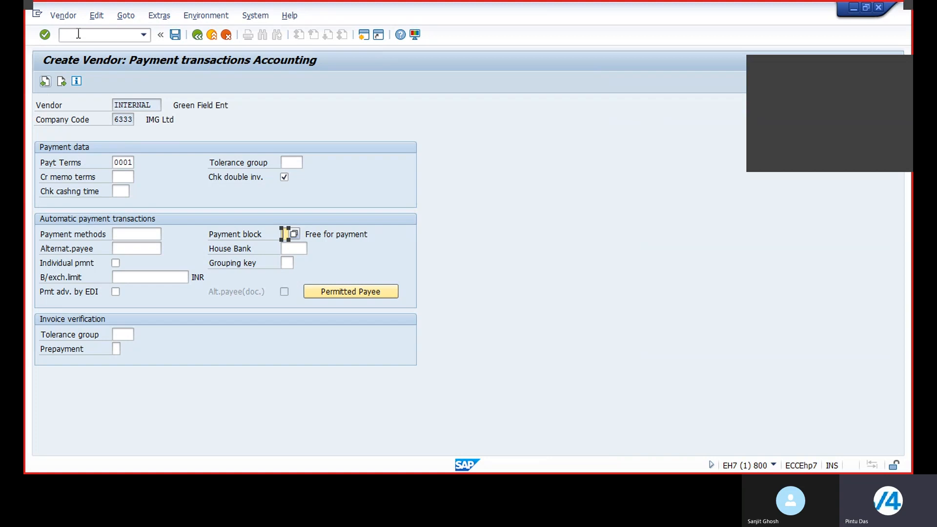
Continue through correspondence to the last data screen and save the vendor master record.
click(61, 81)
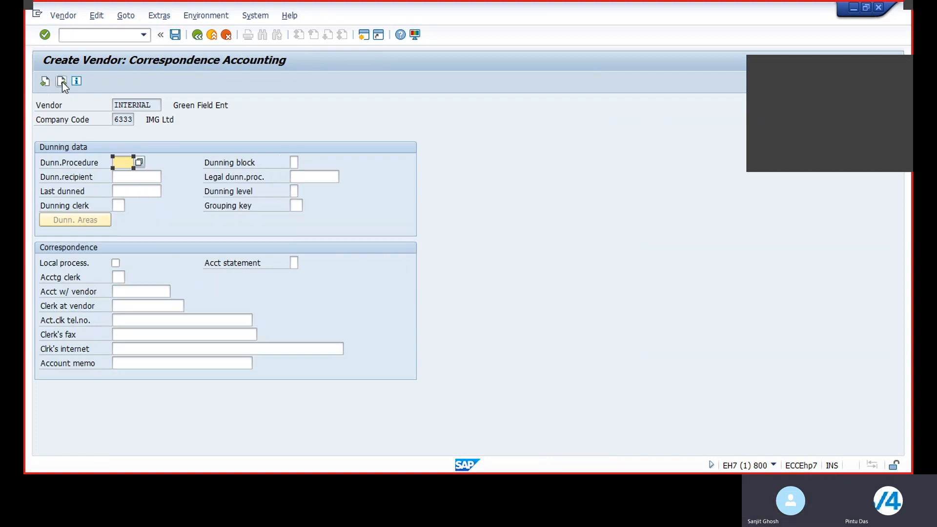
click(63, 81)
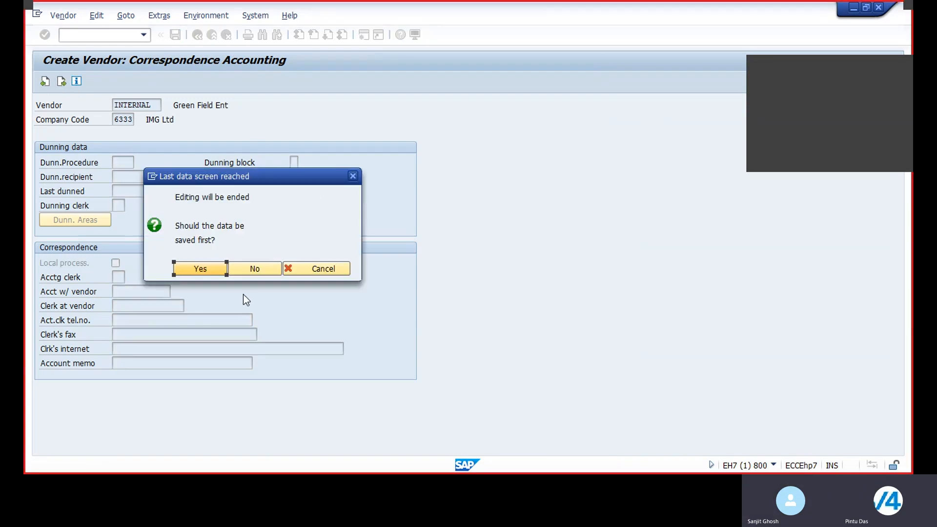
click(201, 269)
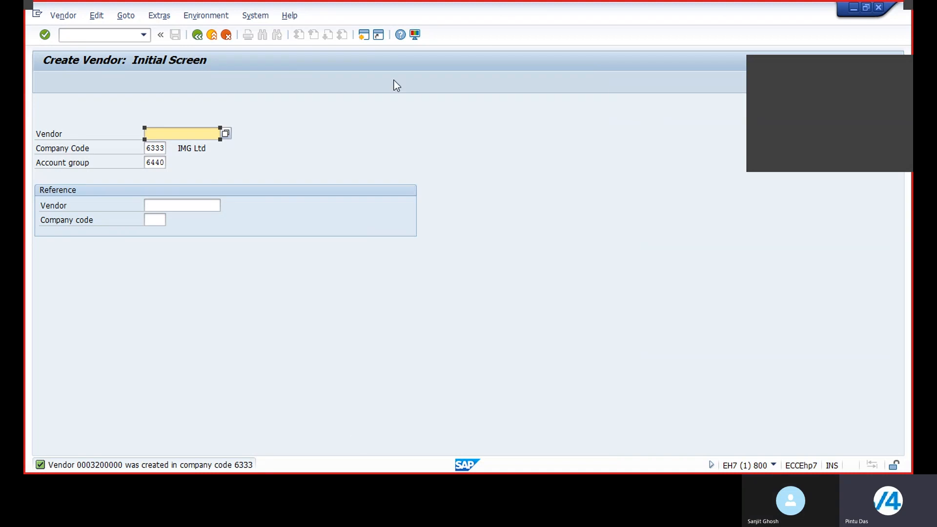
Leave vendor creation and browse the menu tree to the Accounts Payable master records transactions.
click(197, 35)
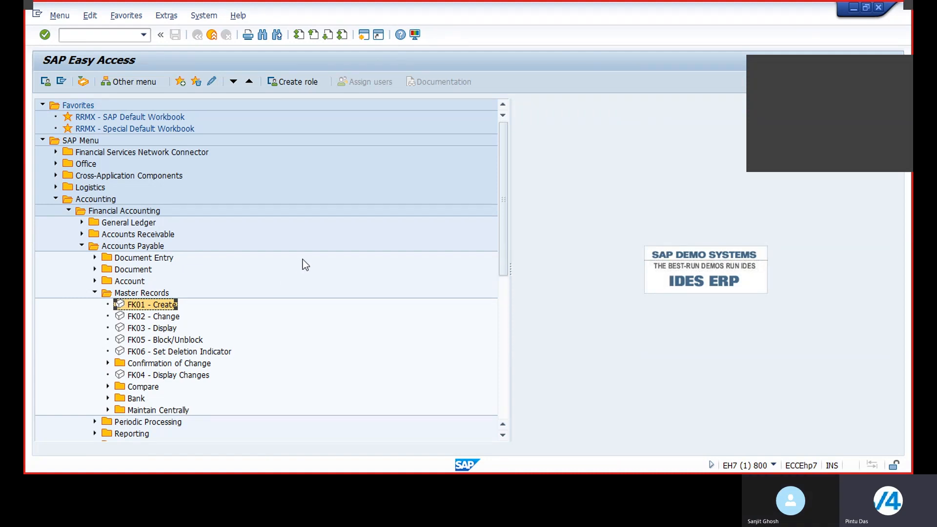
click(95, 293)
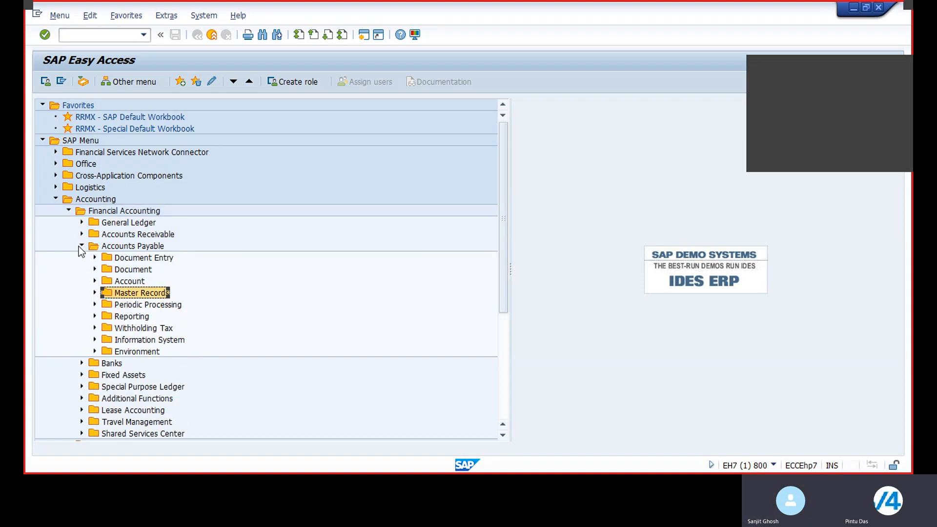
click(81, 245)
click(69, 210)
click(56, 199)
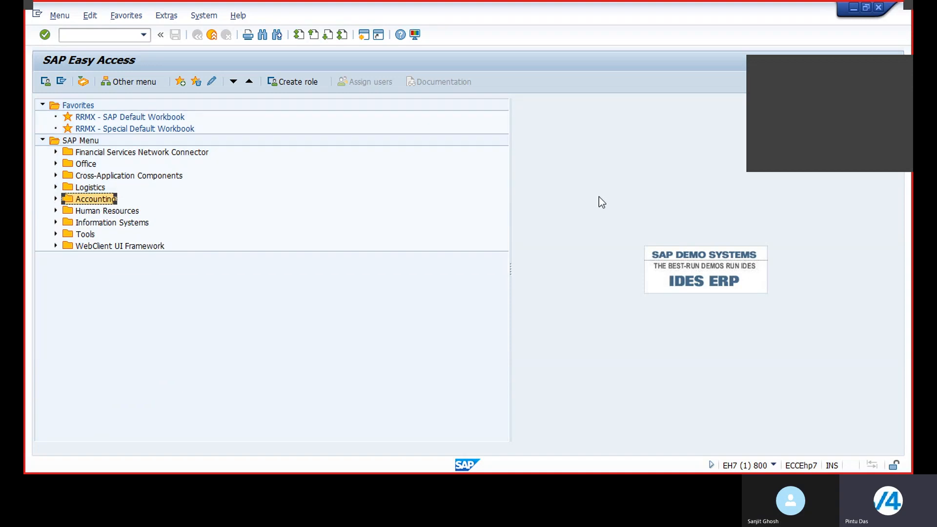
click(55, 199)
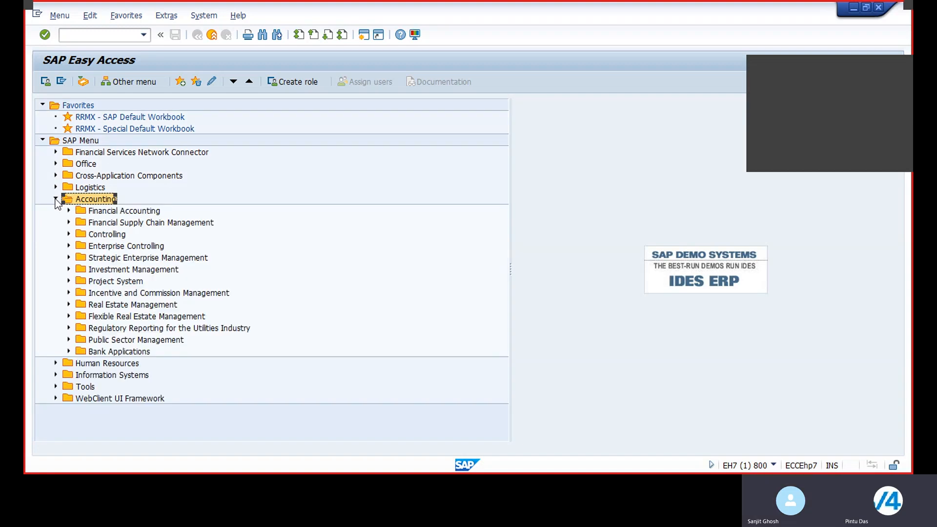
click(69, 211)
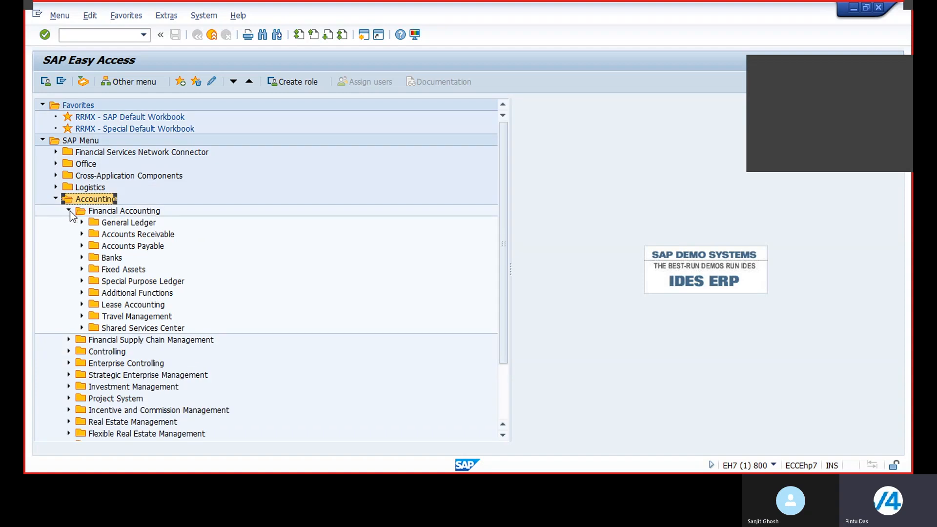
click(82, 234)
click(82, 234)
click(82, 246)
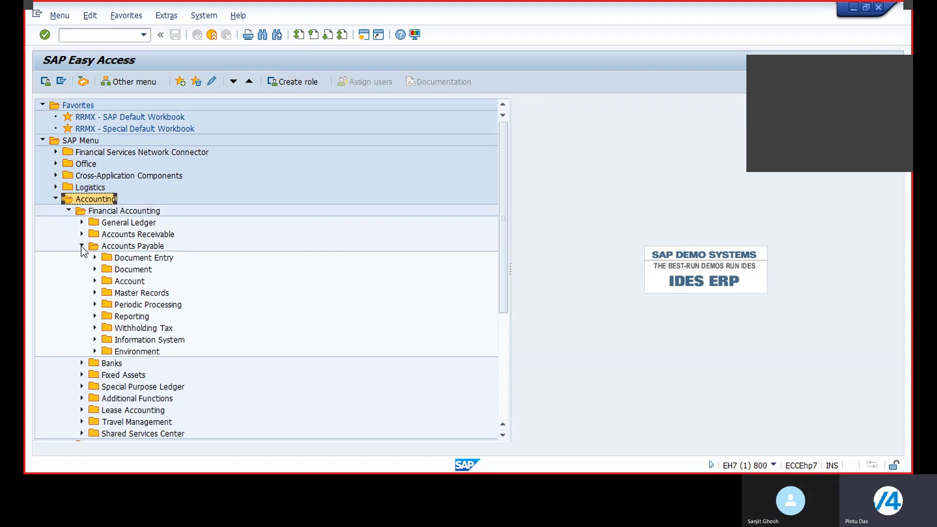
click(95, 293)
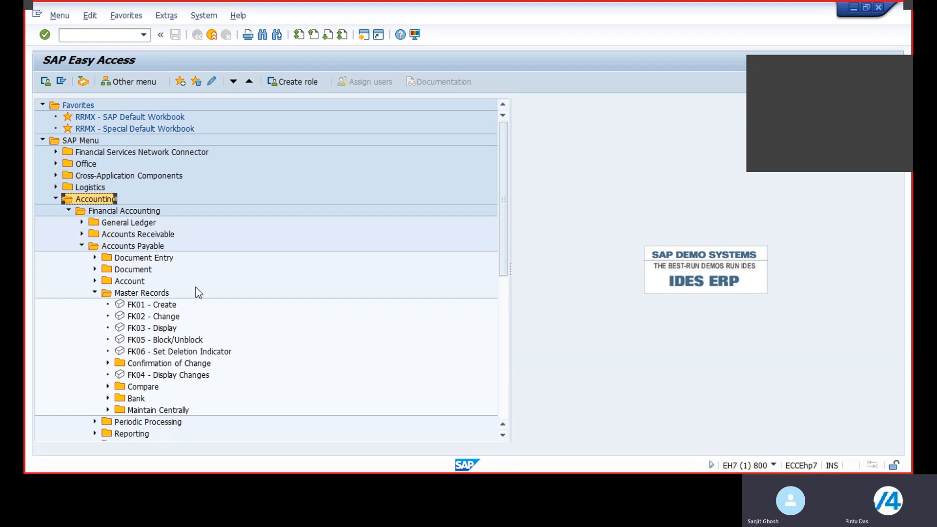
Browse the Accounts Payable master records menu and expand the Maintain Centrally folder.
scroll(267, 306, down, 1)
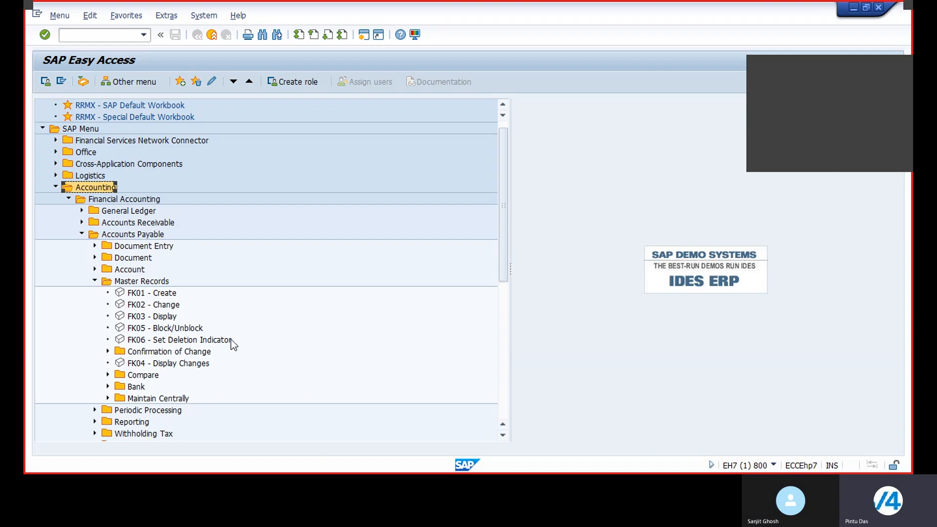
click(95, 282)
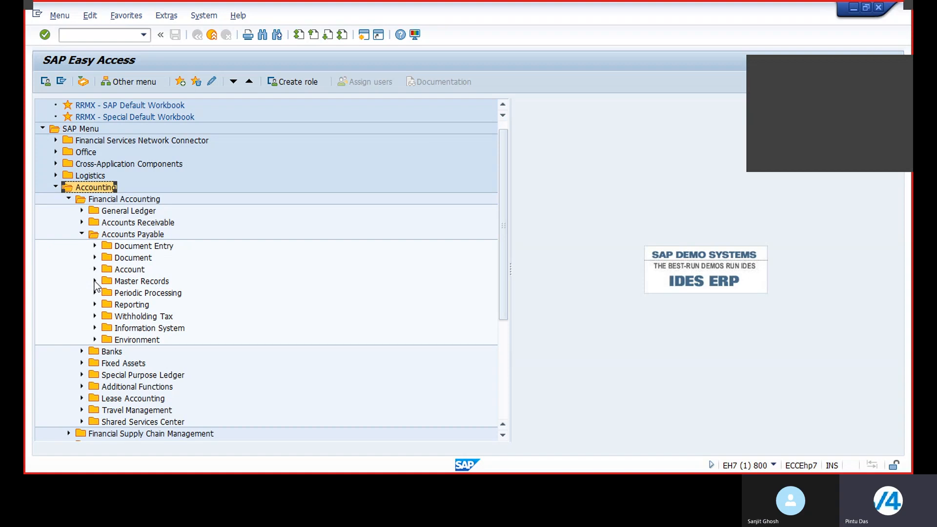
click(96, 282)
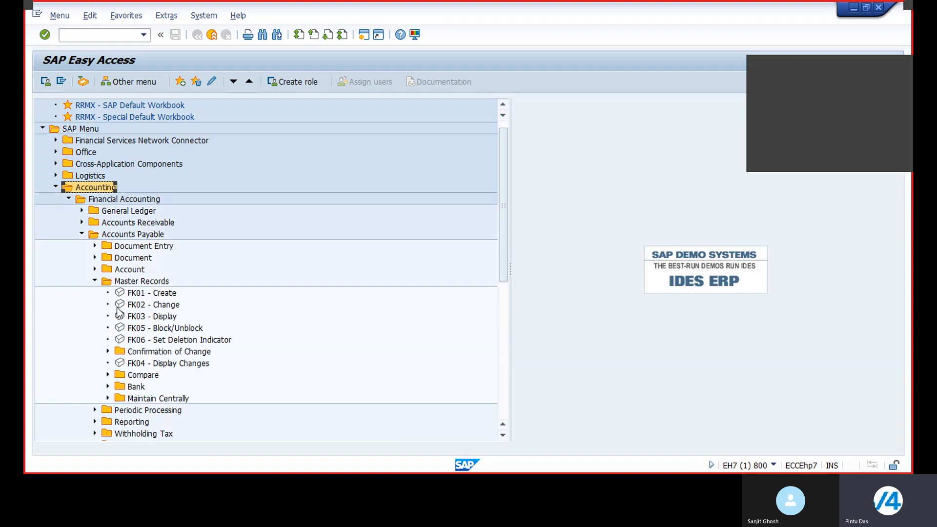
scroll(288, 347, down, 1)
scroll(289, 351, down, 1)
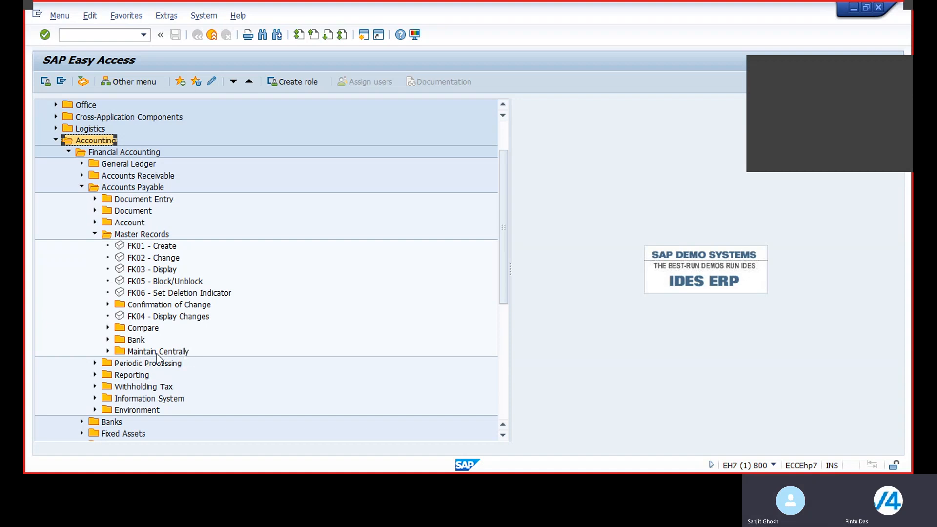
click(107, 351)
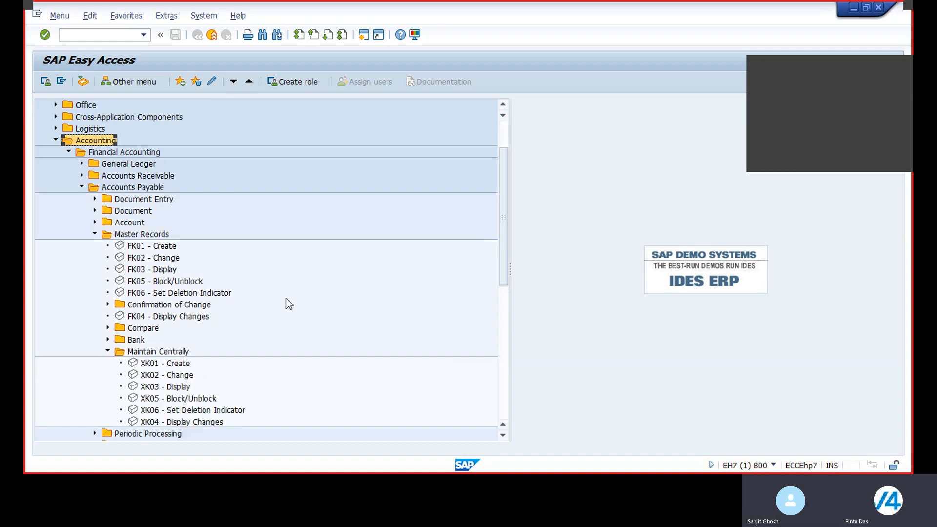
scroll(168, 339, down, 1)
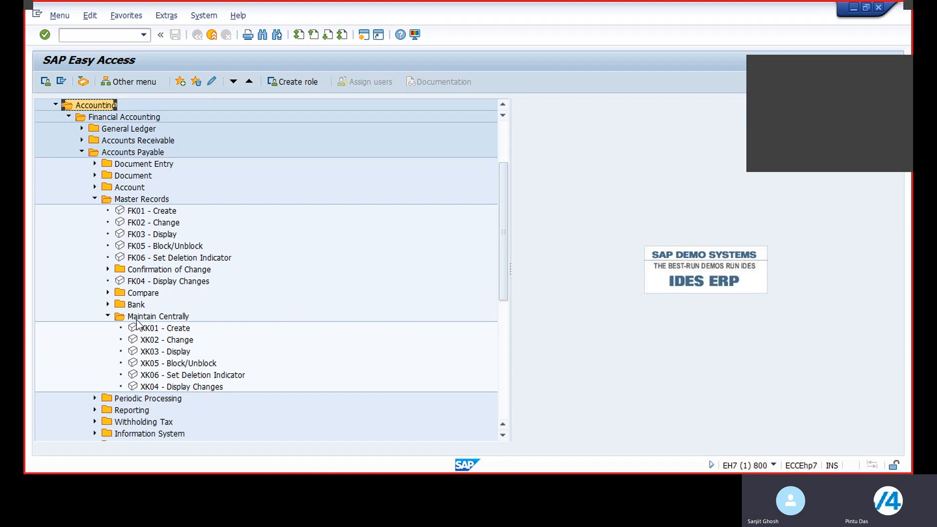
Open the central vendor creation screen to examine its fields and return to the menu.
double_click(147, 330)
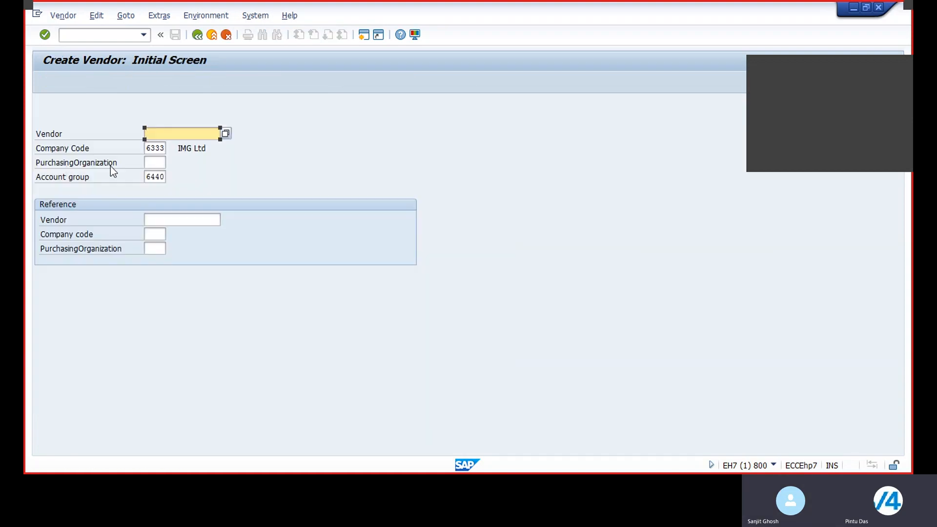
click(164, 163)
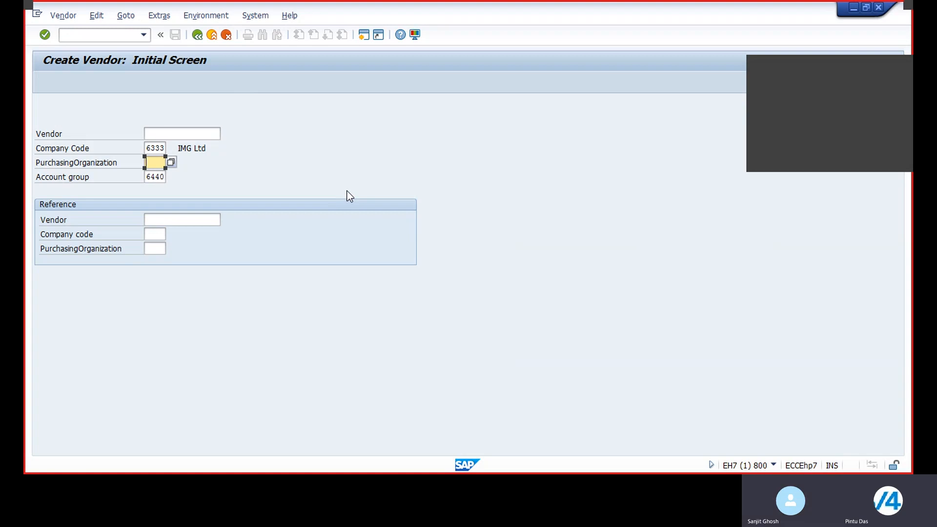
click(198, 35)
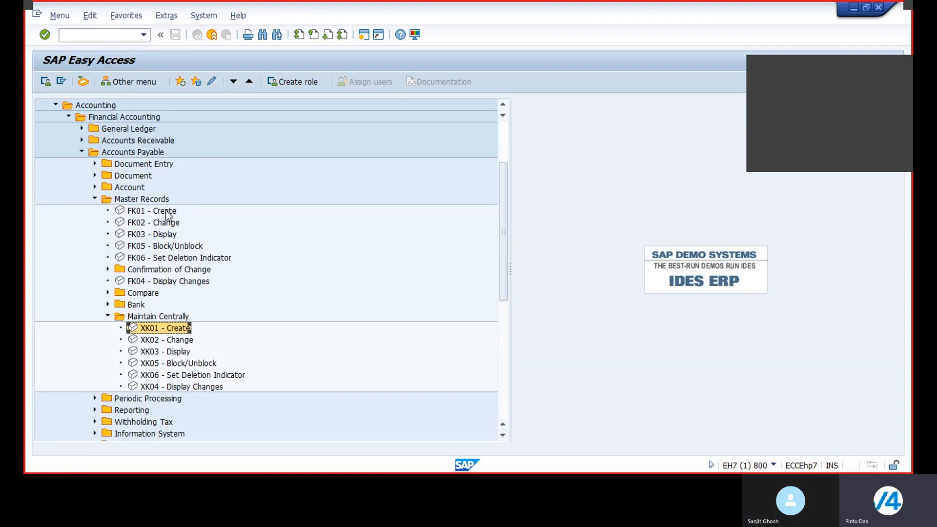
Open the new vendor in change mode with address, control, payment transactions and contact person selected.
double_click(141, 223)
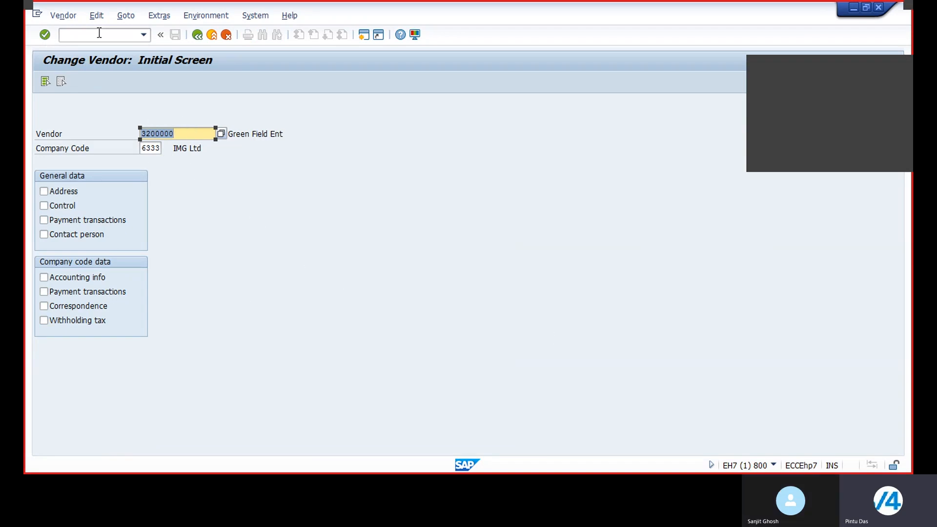
click(43, 191)
click(44, 205)
click(44, 221)
click(43, 234)
click(44, 234)
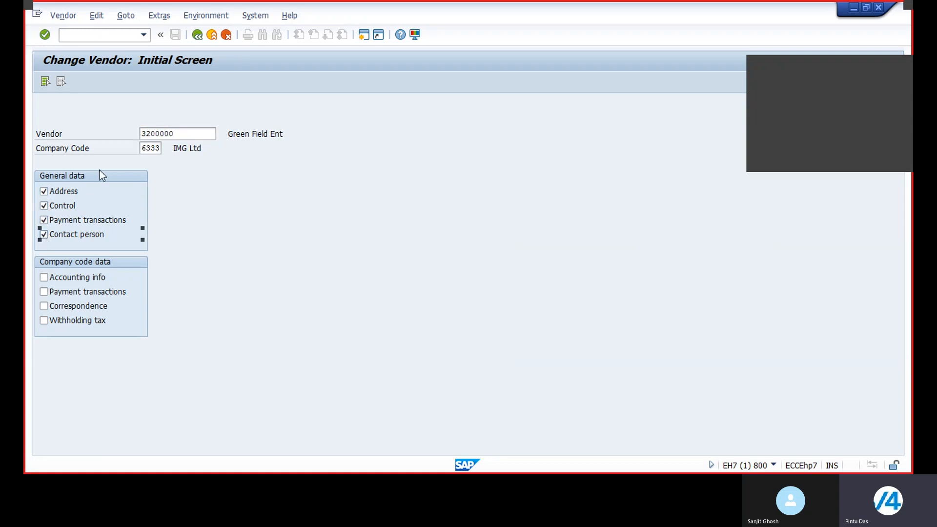
key(Return)
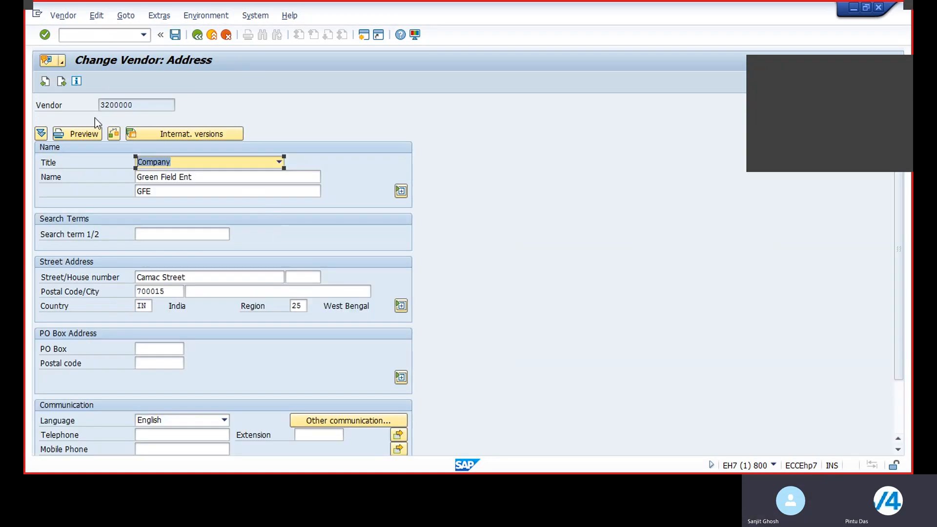
Page through the vendor's address, control, payment transactions and contact person screens, then return to the menu.
click(62, 83)
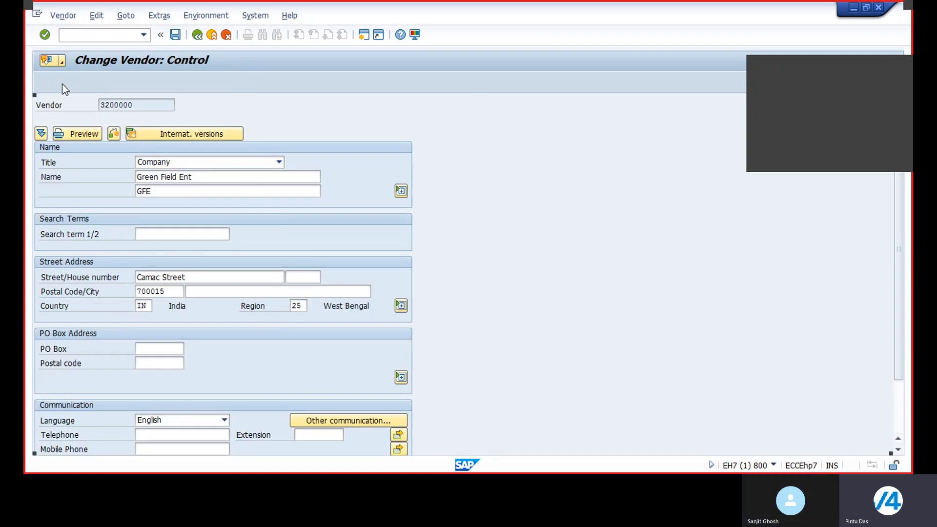
click(62, 83)
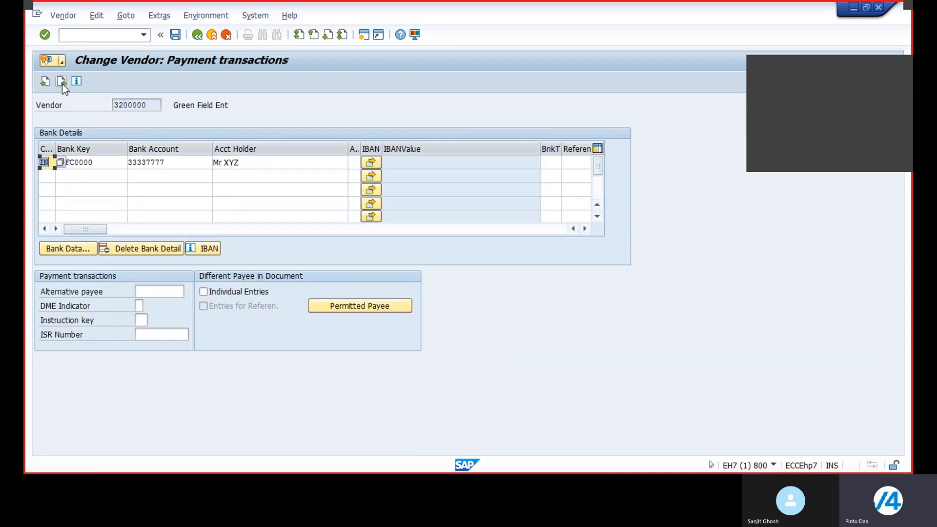
click(62, 83)
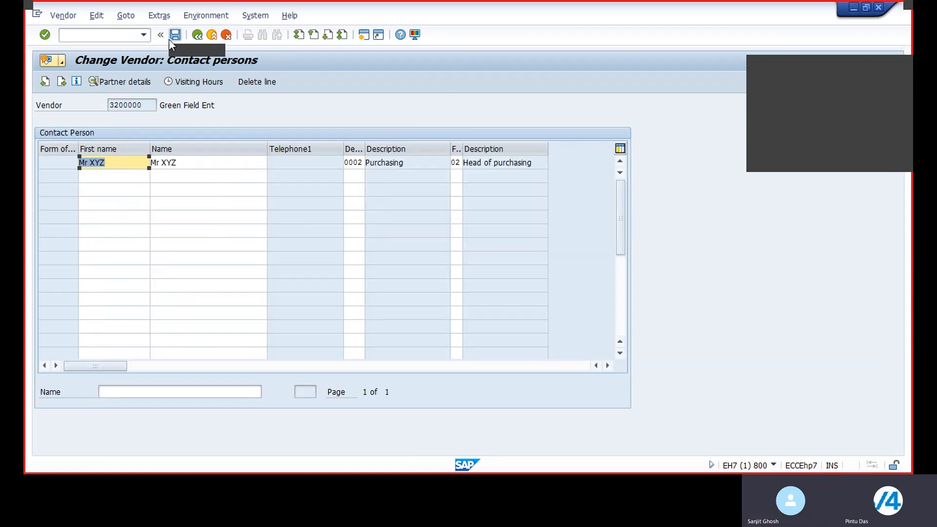
click(199, 38)
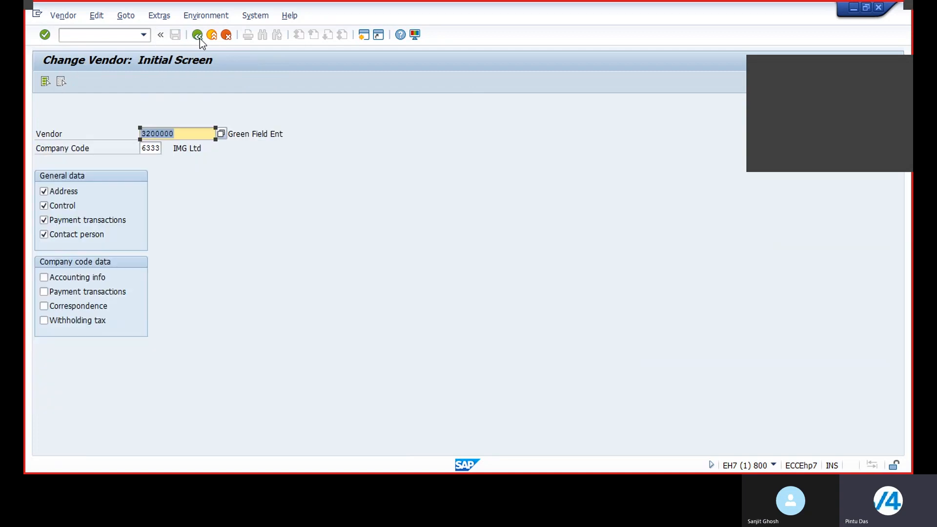
click(200, 39)
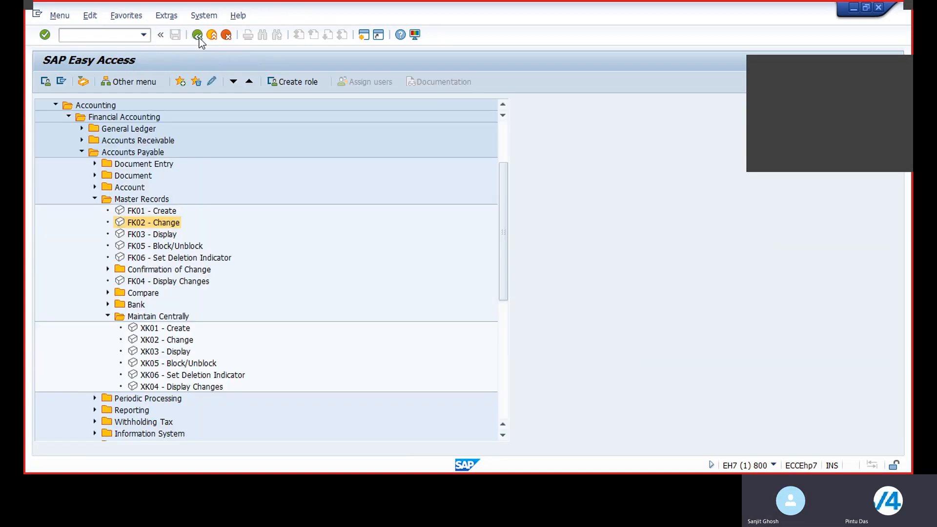
Display the vendor's address data and return to the menu.
double_click(141, 235)
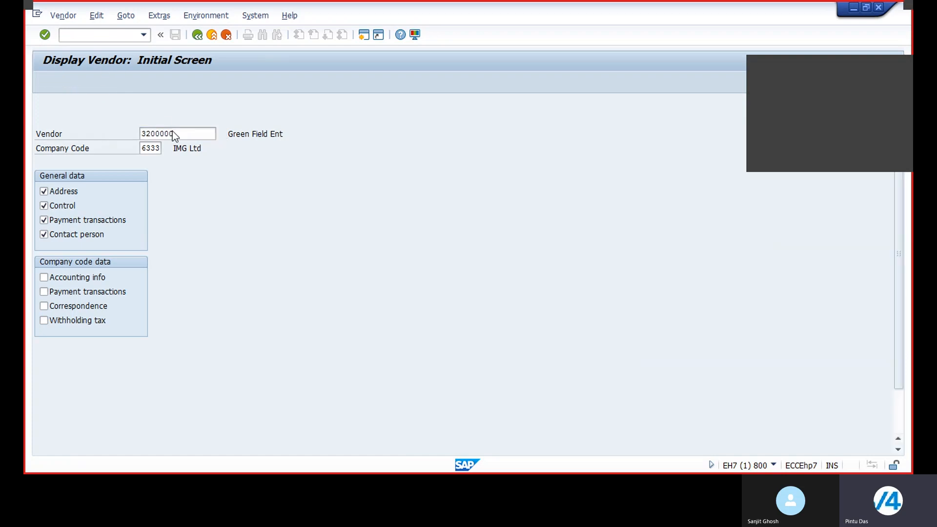
key(Return)
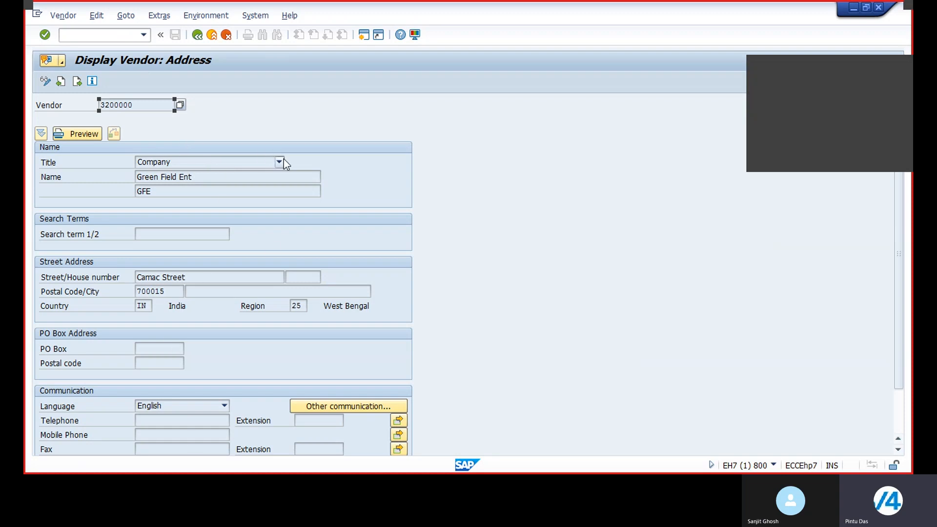
click(198, 35)
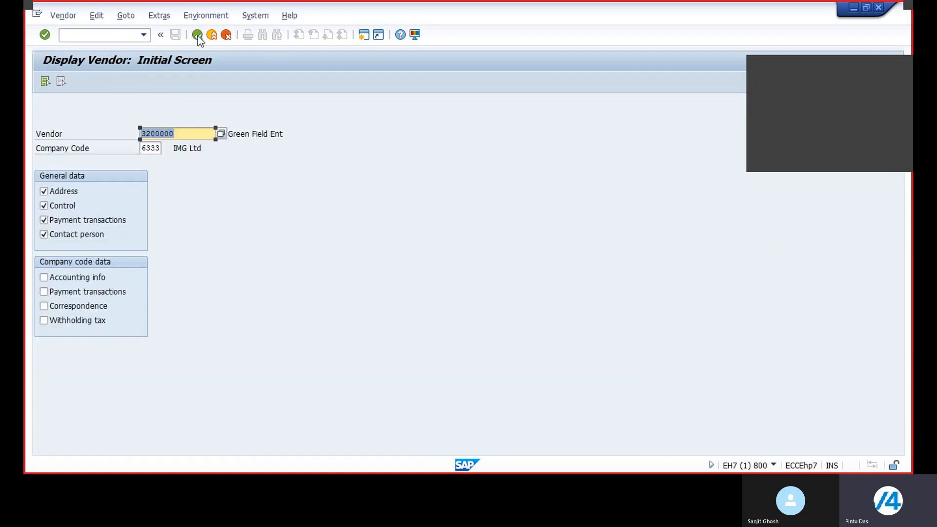
click(197, 35)
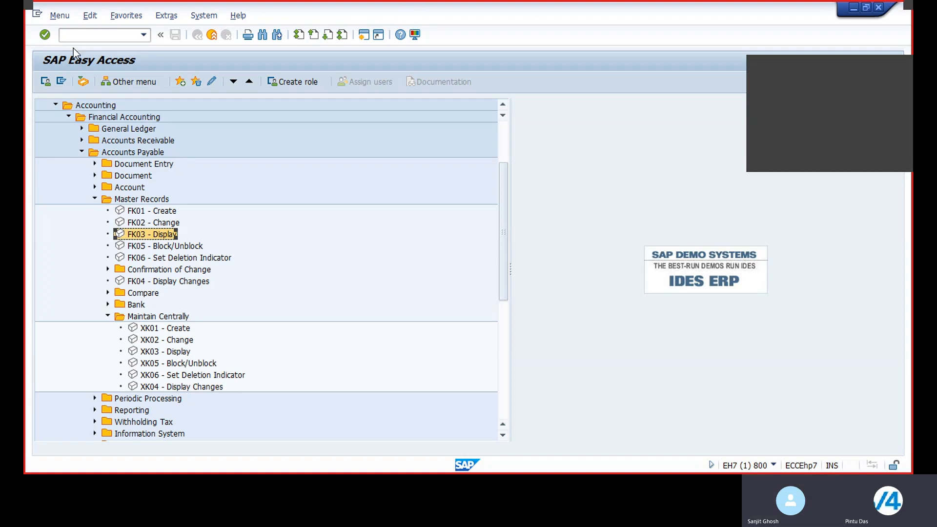
Open the customizing project screen with transaction SPRO.
click(94, 35)
text(/)
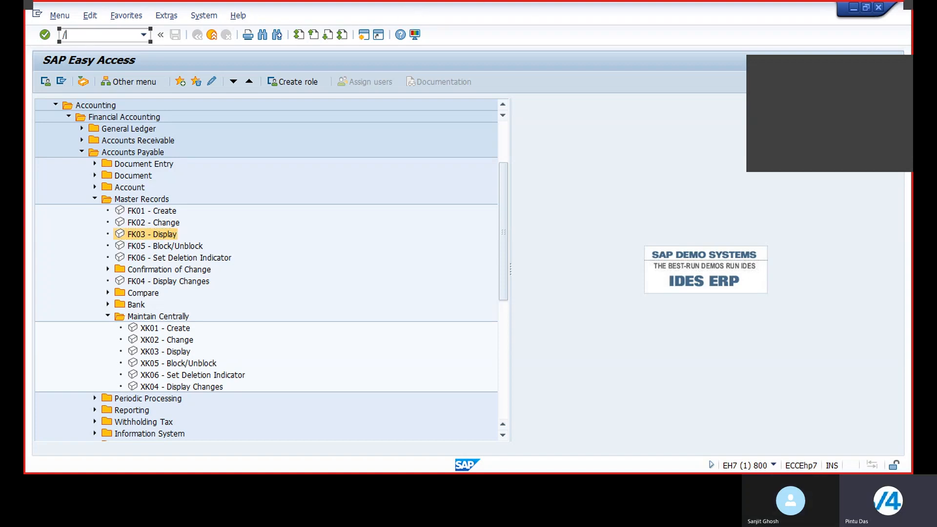
text(nspro)
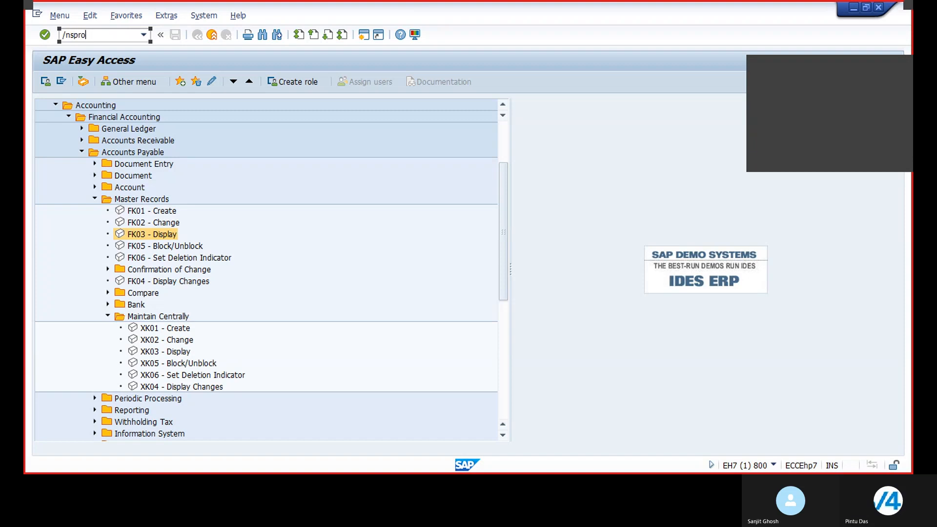
key(Return)
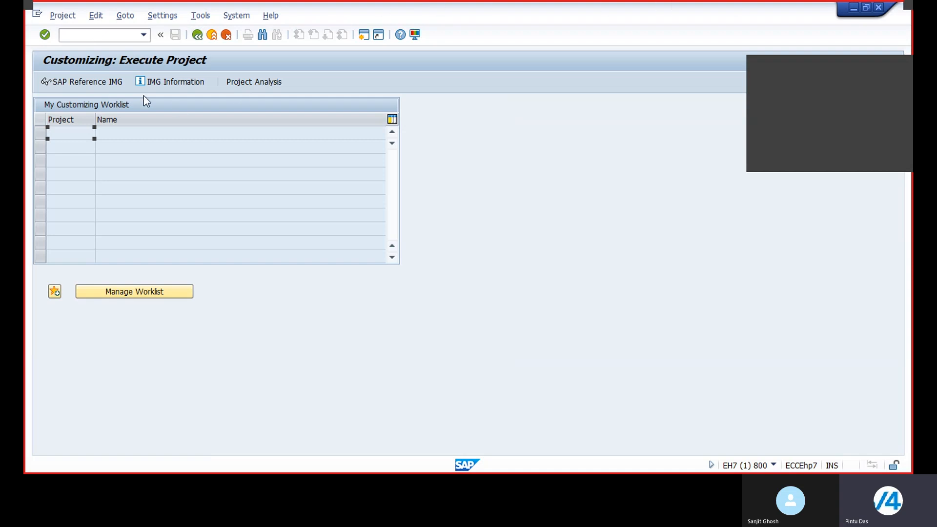
Open vendor invoice entry with transaction F-43.
click(111, 32)
text(/nf-43)
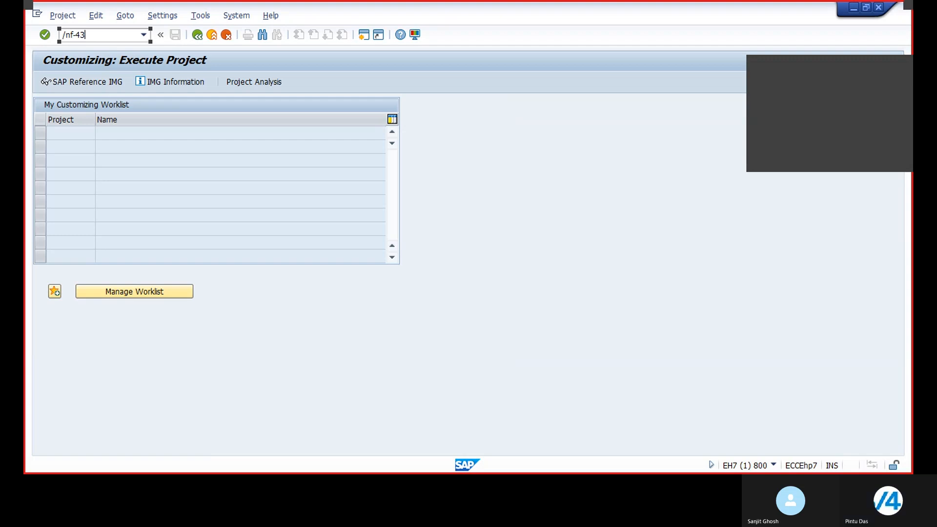
key(Return)
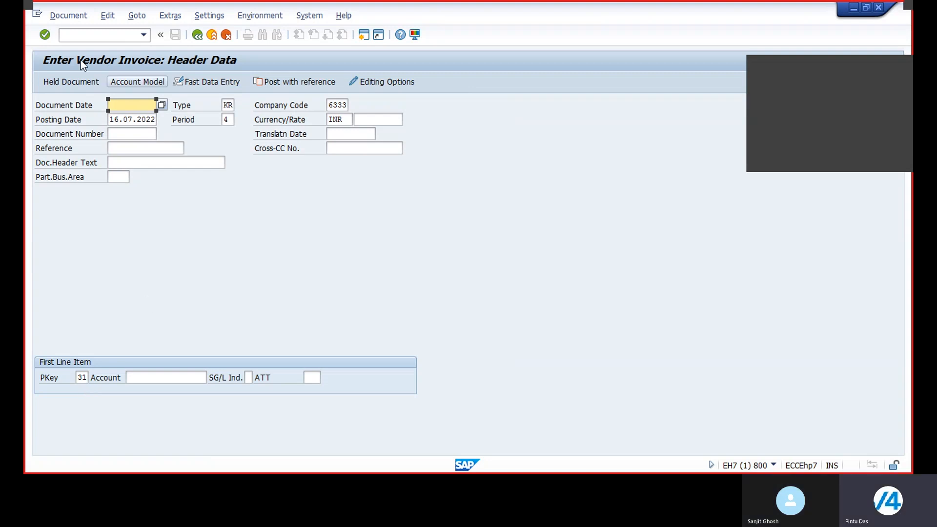
Switch to the vendor invoice entry for company code 6333 with transaction FB60.
click(83, 37)
text(/n)
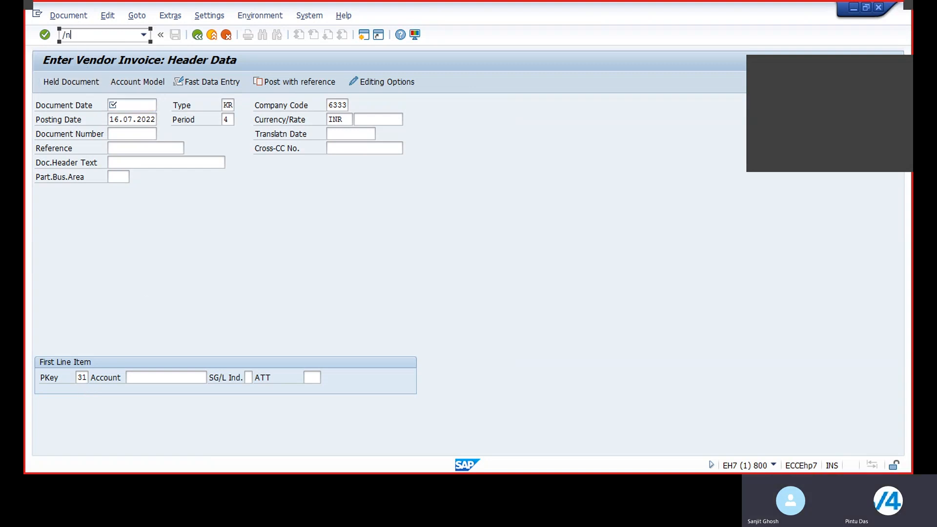
text(f-43)
key(BackSpace)
key(BackSpace)
key(BackSpace)
key(BackSpace)
key(BackSpace)
key(BackSpace)
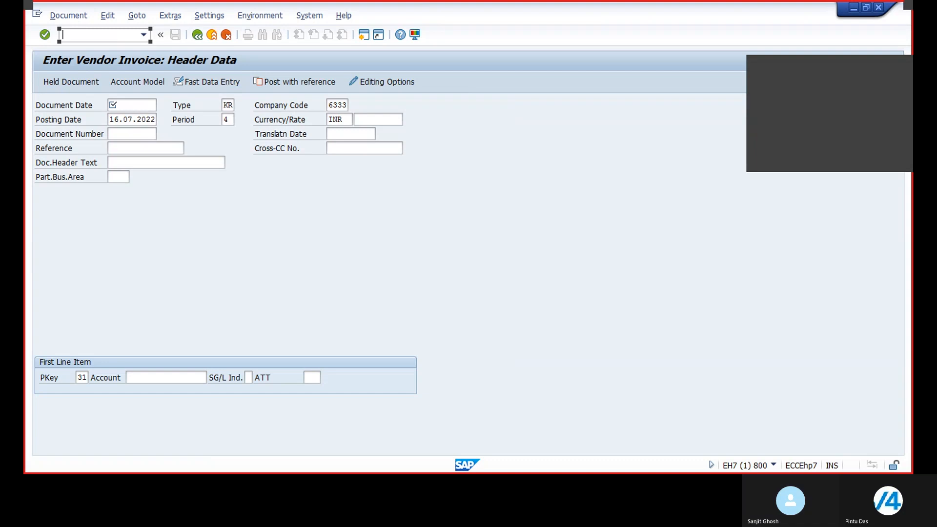
text(/n)
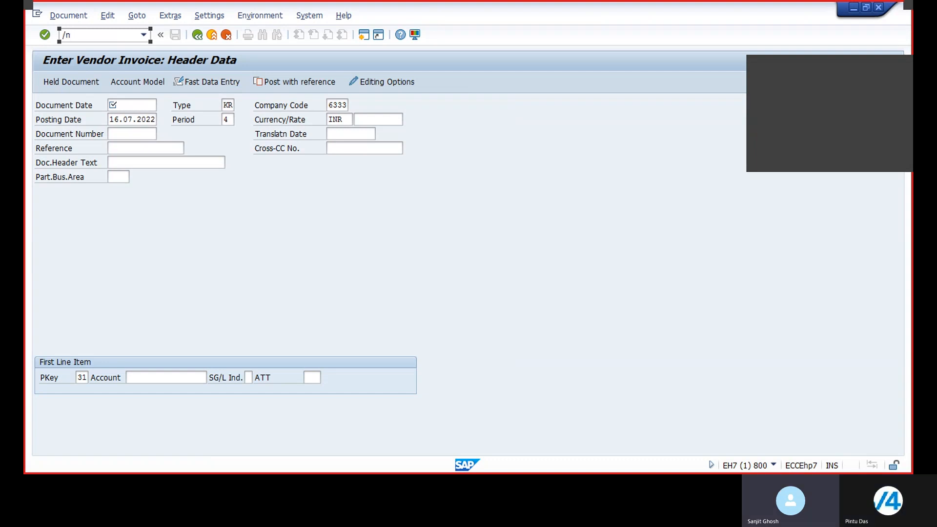
text(f)
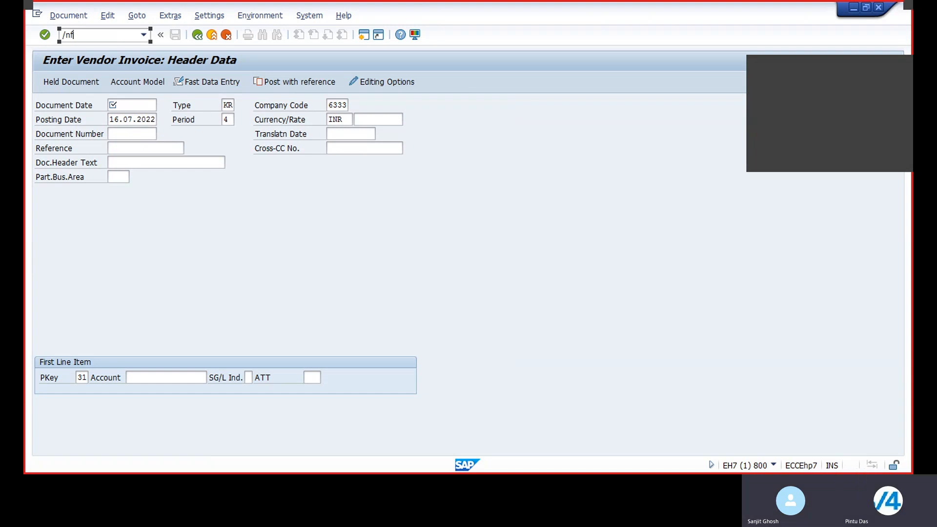
text(b60)
key(Return)
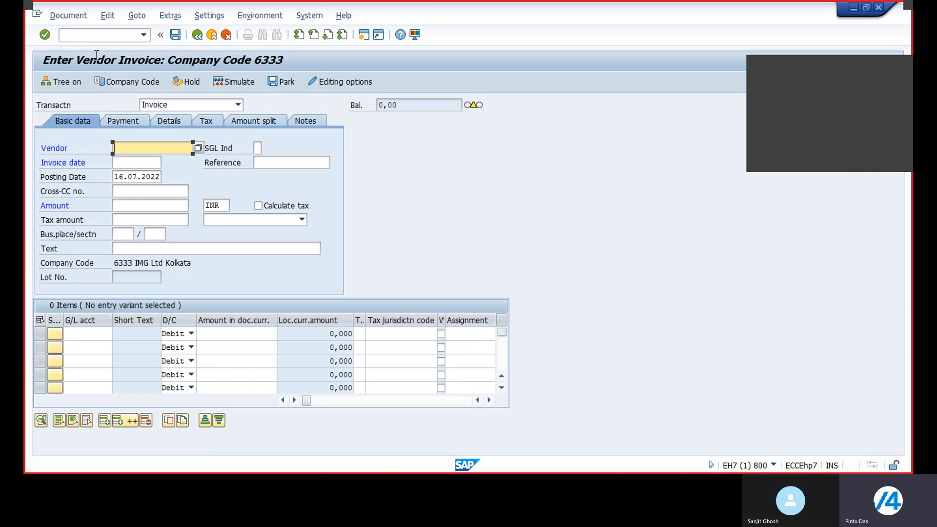
Return to the vendor invoice header data entry with transaction F-43.
click(82, 35)
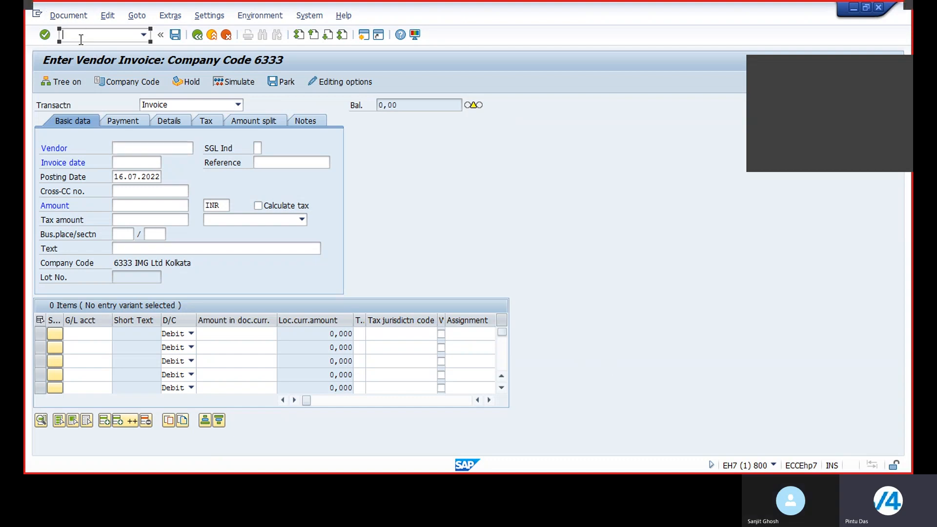
text(/nf)
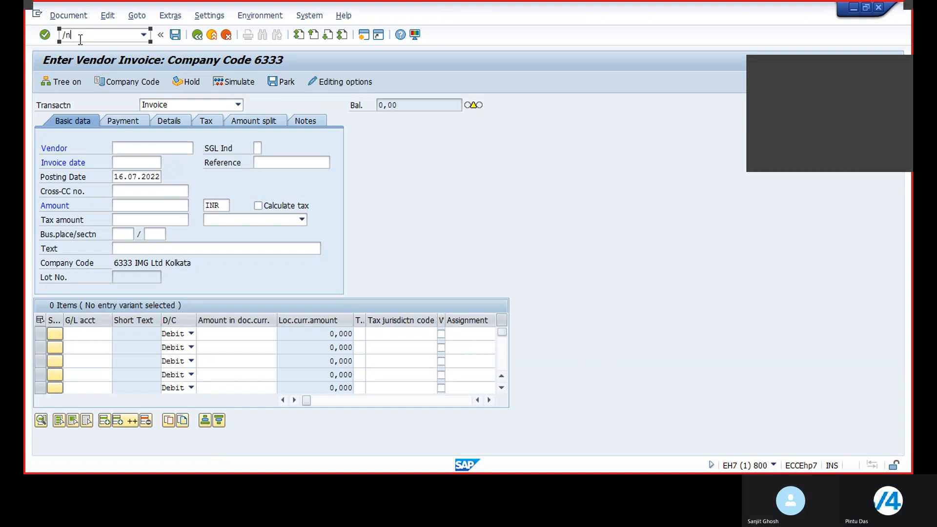
text(-43)
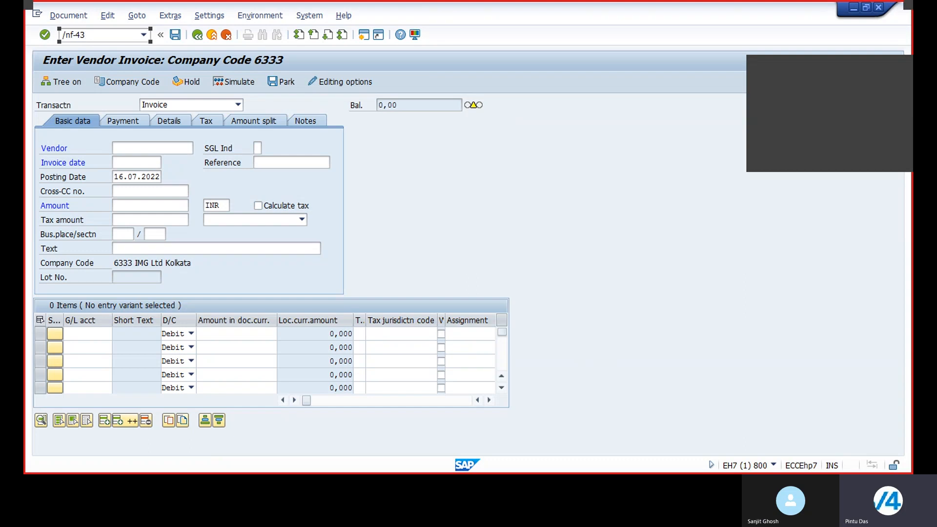
key(Return)
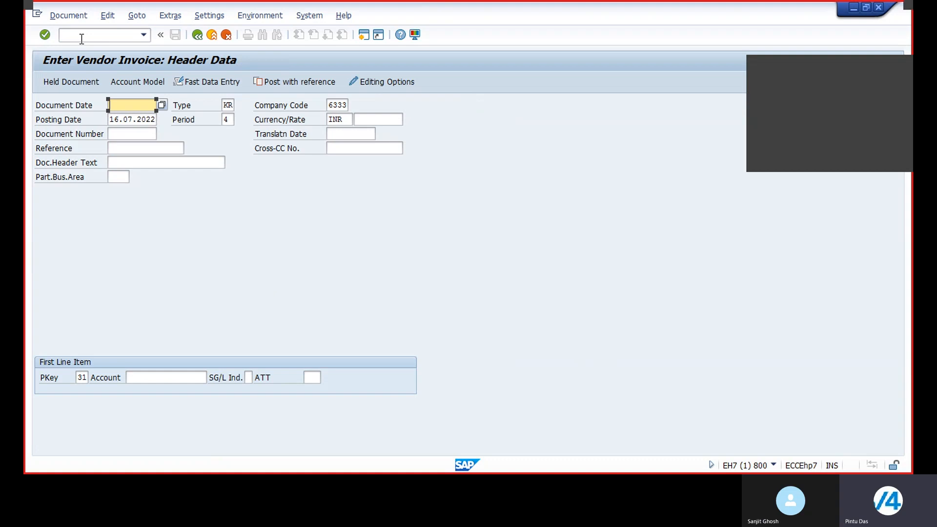
Open central G/L account maintenance via the command field.
click(68, 35)
text(/)
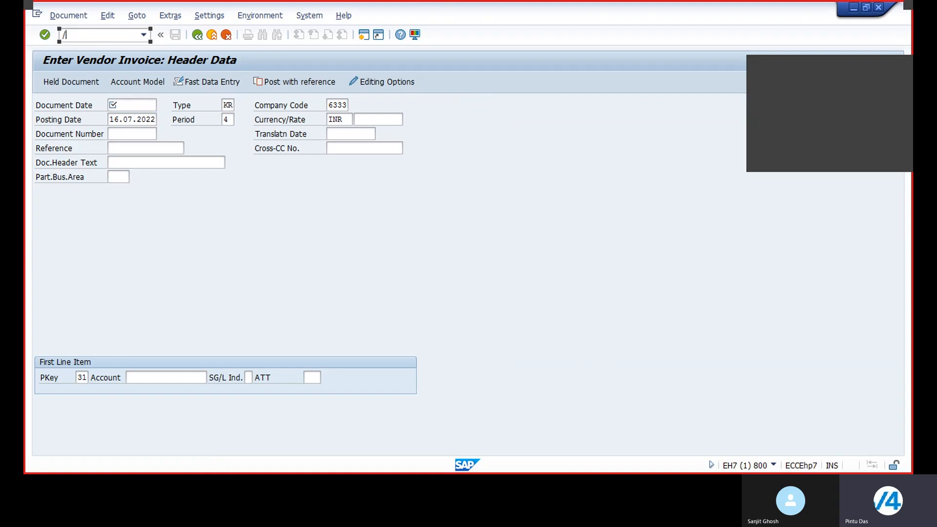
text(nfs00)
key(Return)
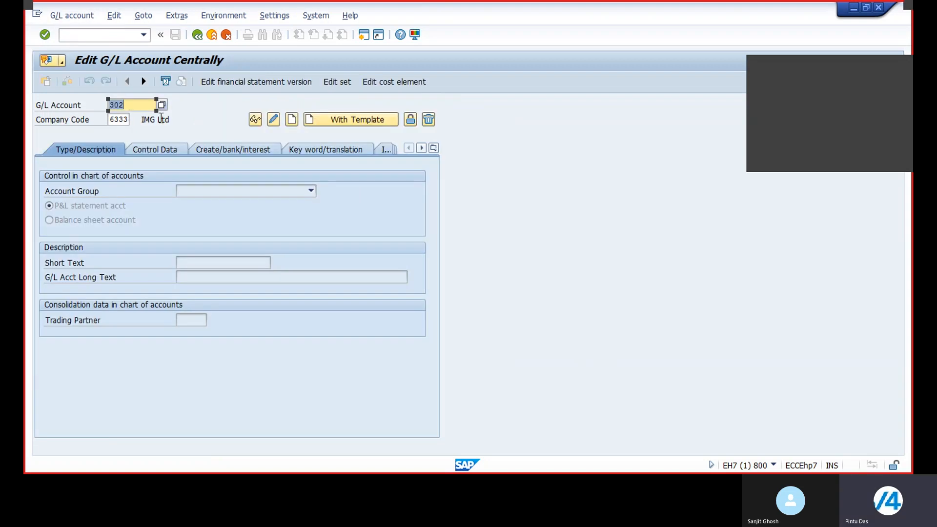
List the existing G/L accounts of company code 6333 to check which numbers are used.
click(164, 104)
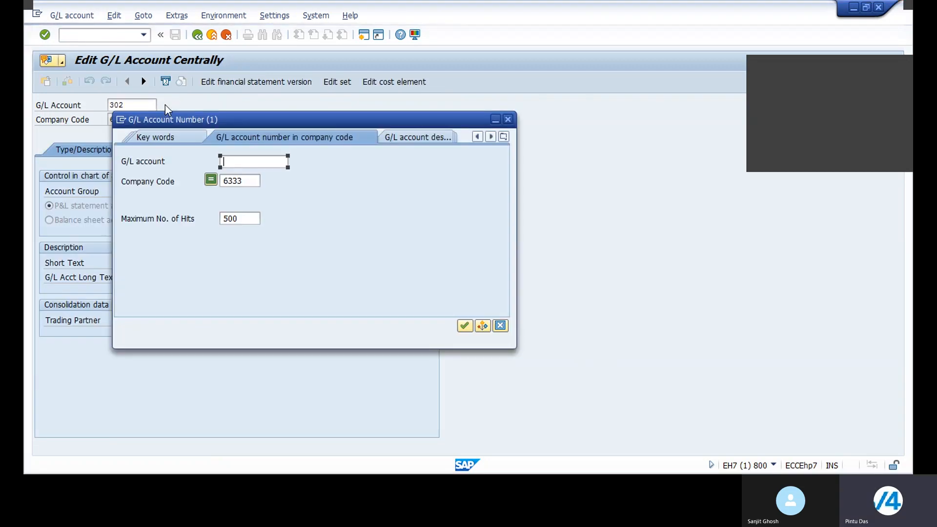
click(464, 325)
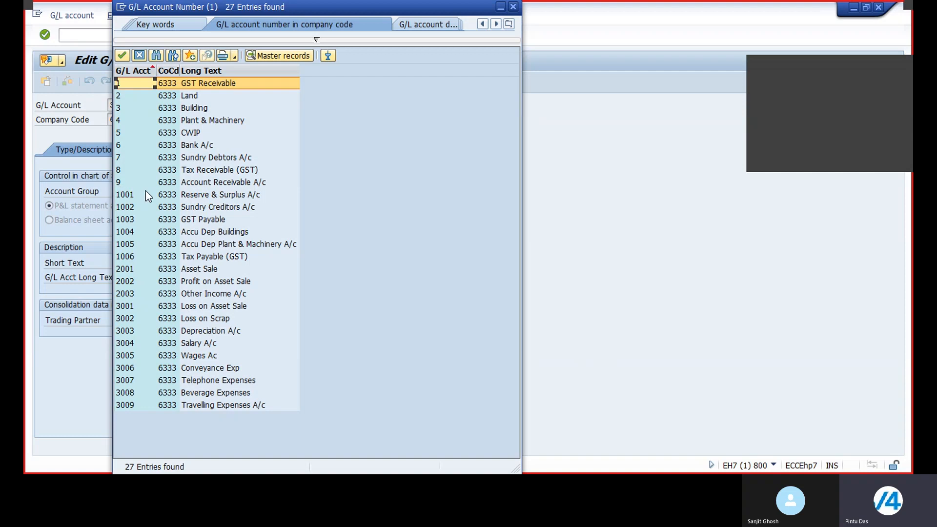
click(513, 7)
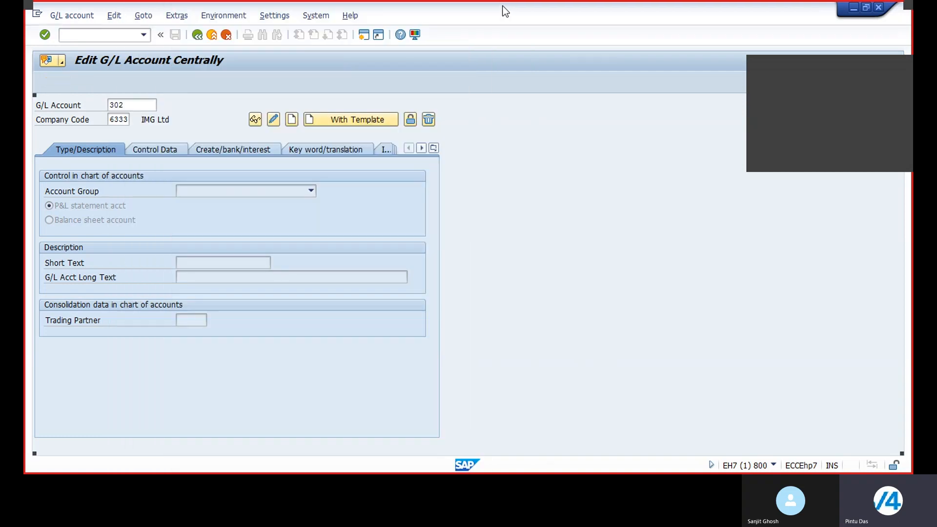
Start creating G/L account 10 in company code 6333 as a balance sheet account in the Asset account group.
click(140, 104)
key(BackSpace)
key(BackSpace)
key(BackSpace)
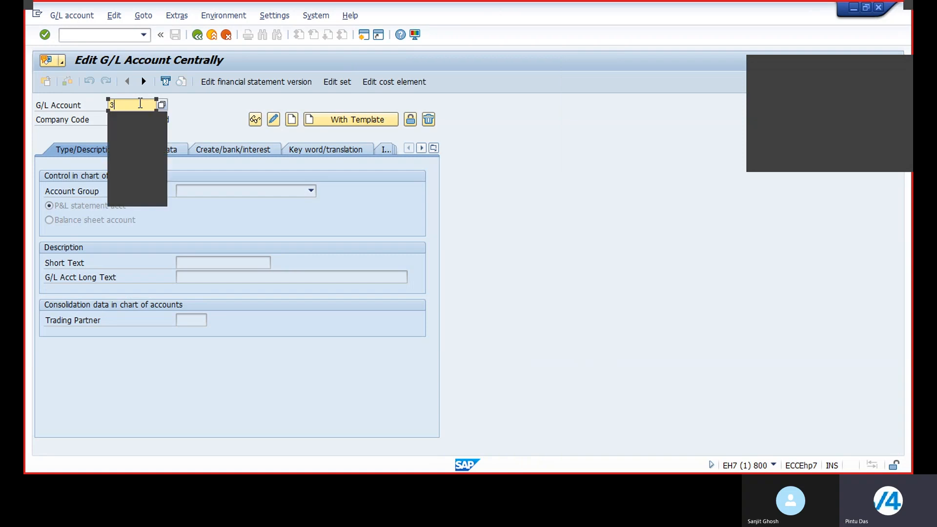
text(10)
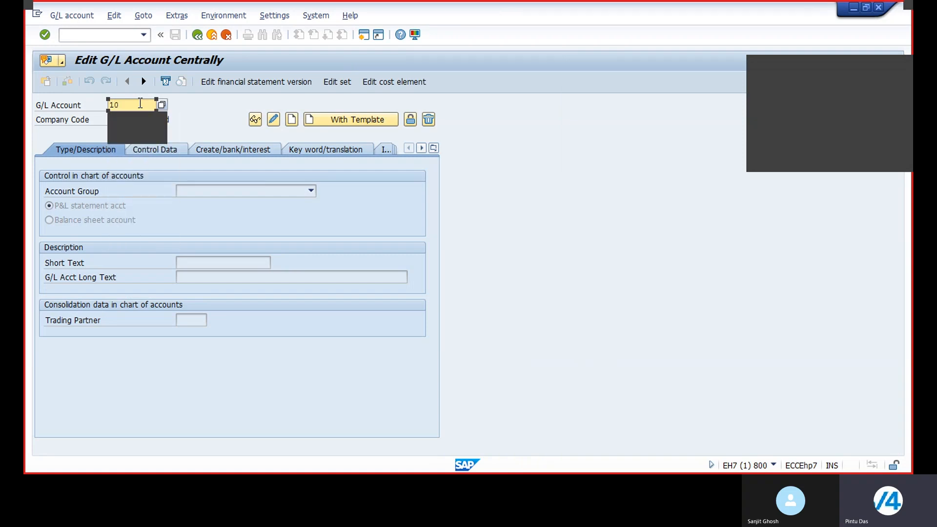
click(292, 120)
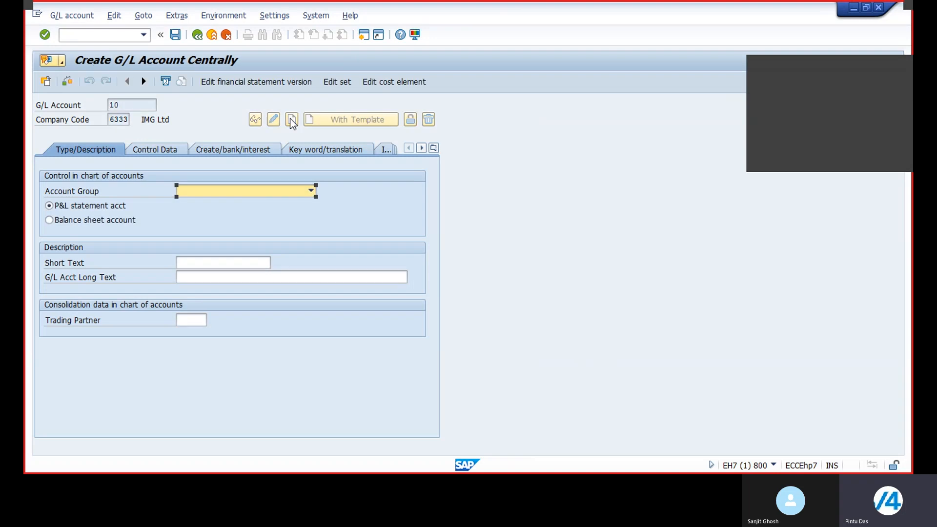
click(310, 191)
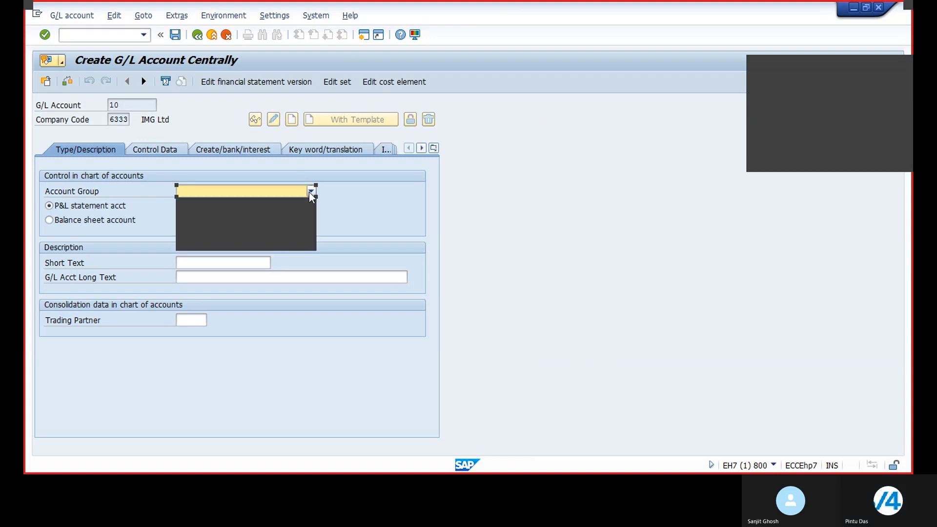
click(188, 203)
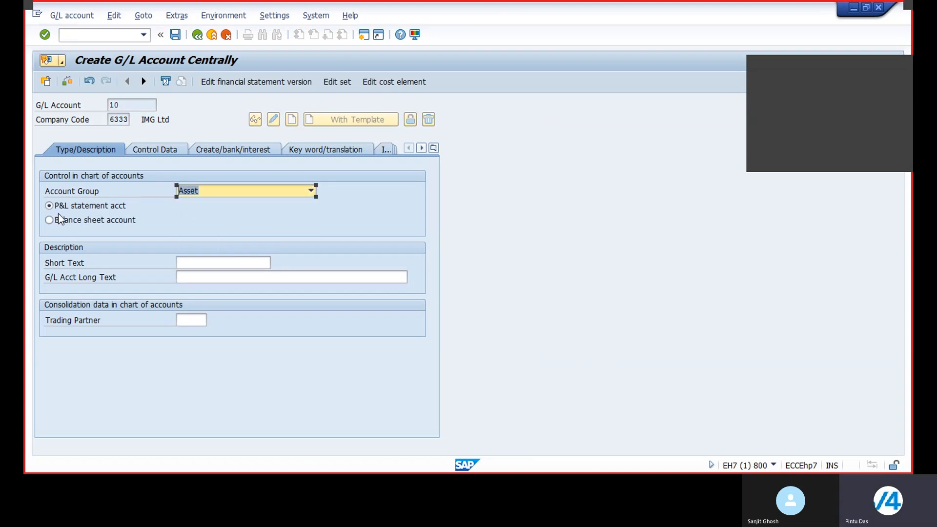
click(49, 220)
click(192, 262)
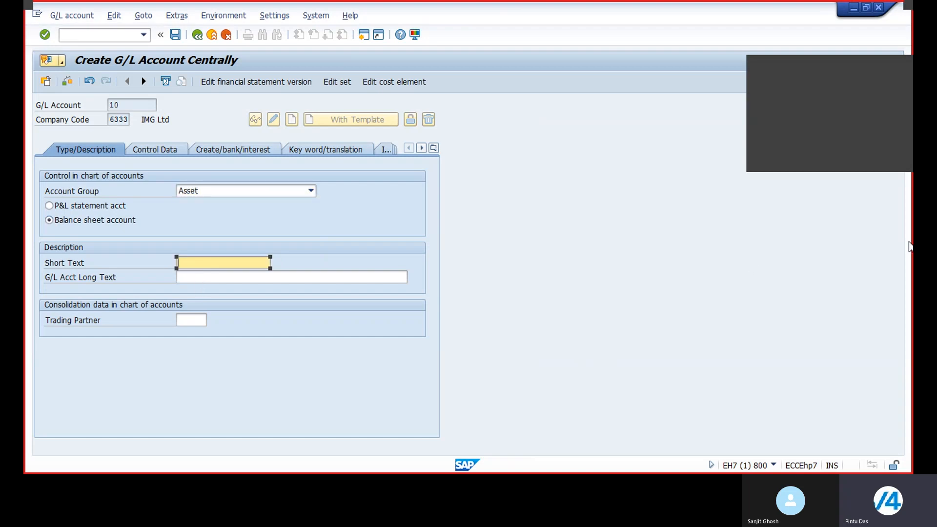
Enter "Inventory of RW" as the account's short text and long text.
text(Inventory of RW)
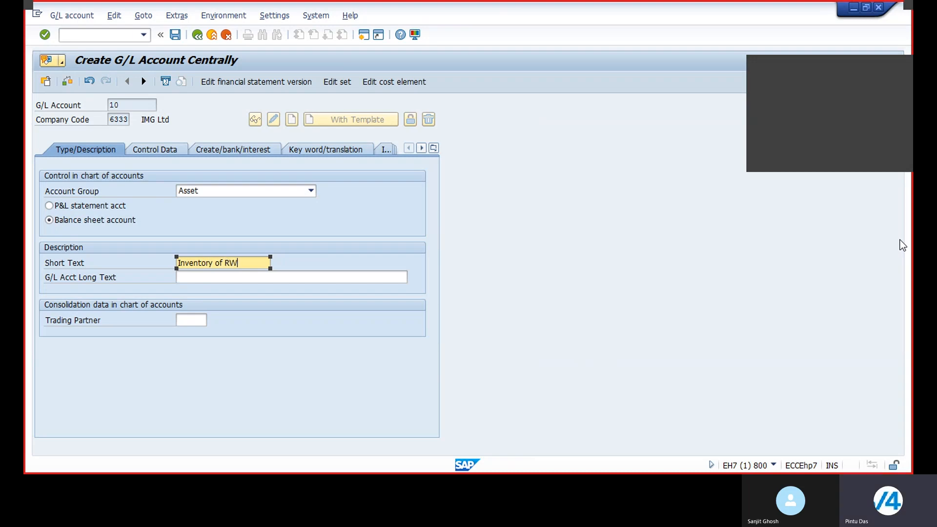
click(239, 277)
text(Inventory of)
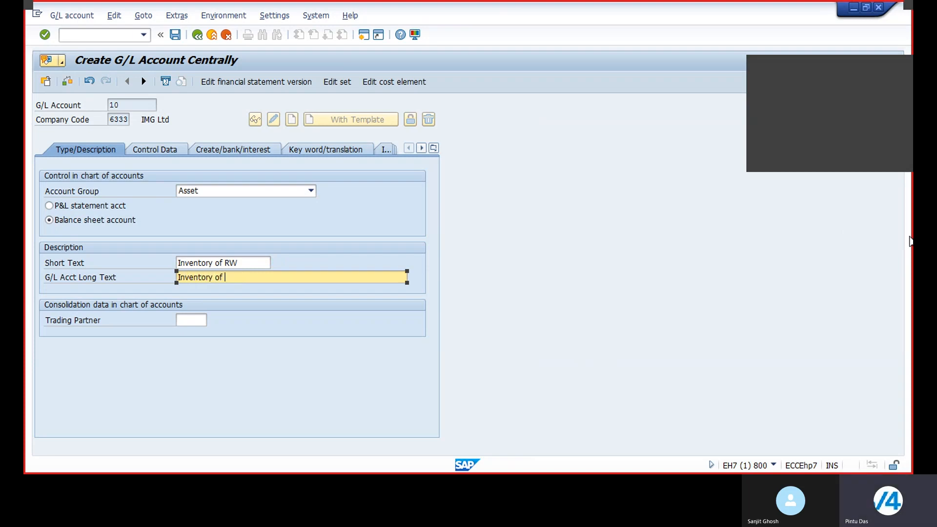
text( RW)
Enable open item management and line item display, and set the sort key to 001 (Posting date).
click(152, 149)
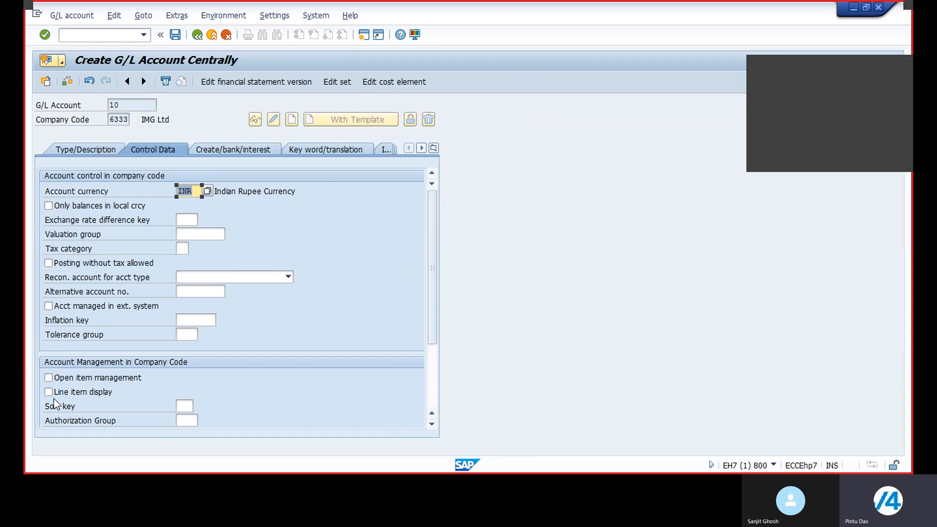
click(49, 376)
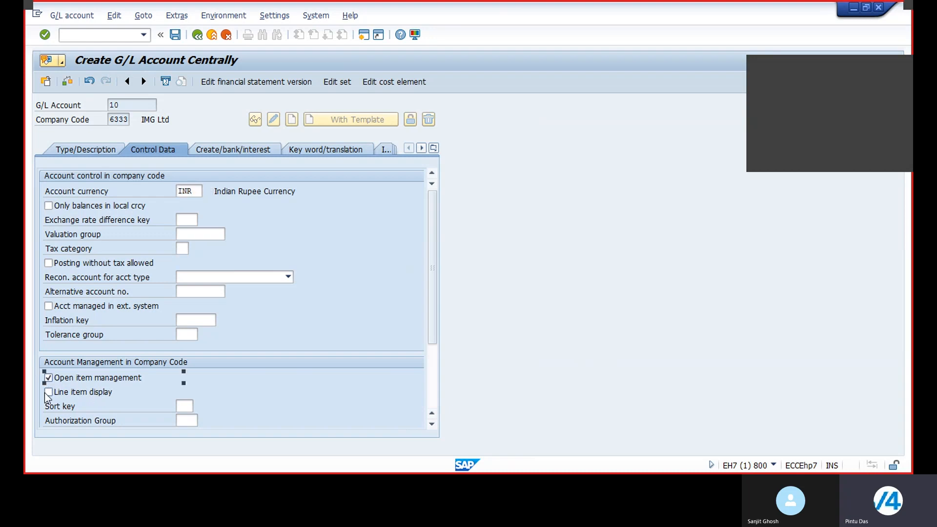
click(46, 393)
click(191, 405)
click(195, 405)
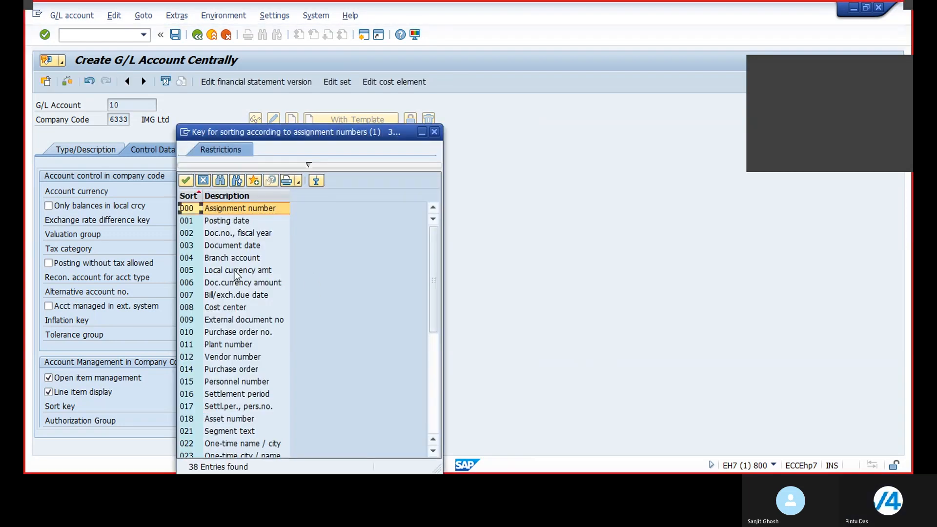
scroll(236, 267, down, 2)
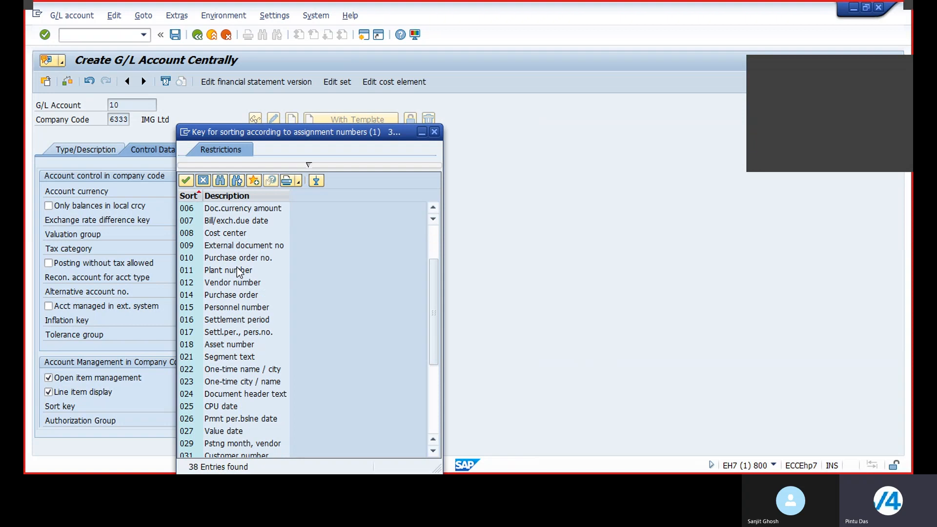
scroll(237, 268, up, 2)
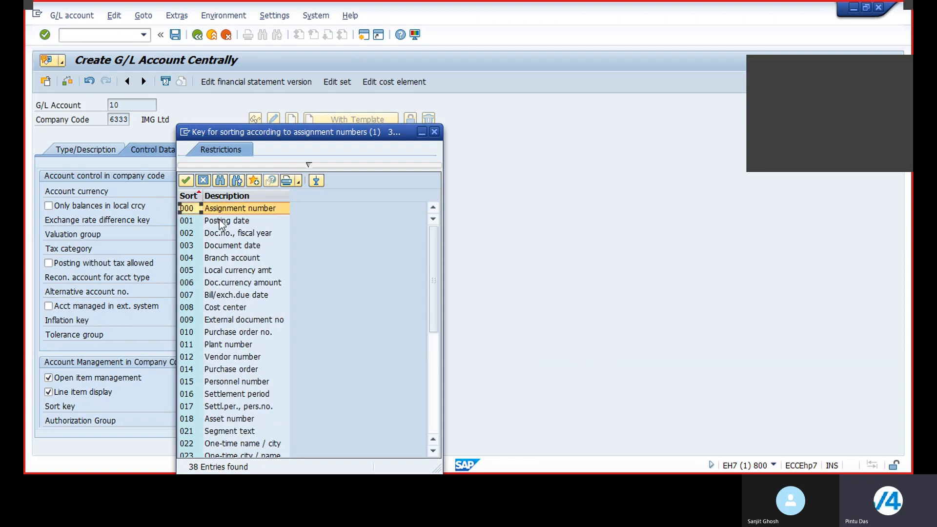
double_click(264, 221)
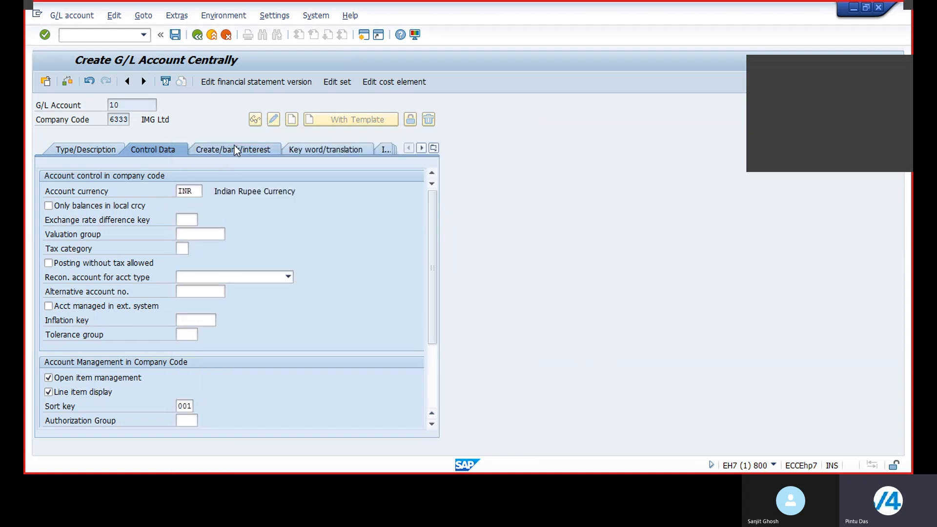
Set the field status group to G006 (Material accounts) and save the new G/L account.
click(234, 146)
click(203, 192)
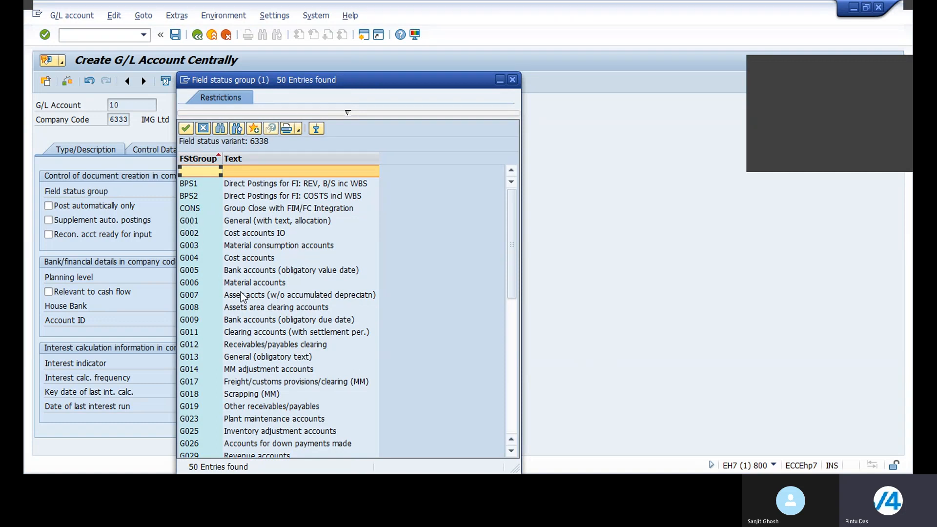
double_click(270, 284)
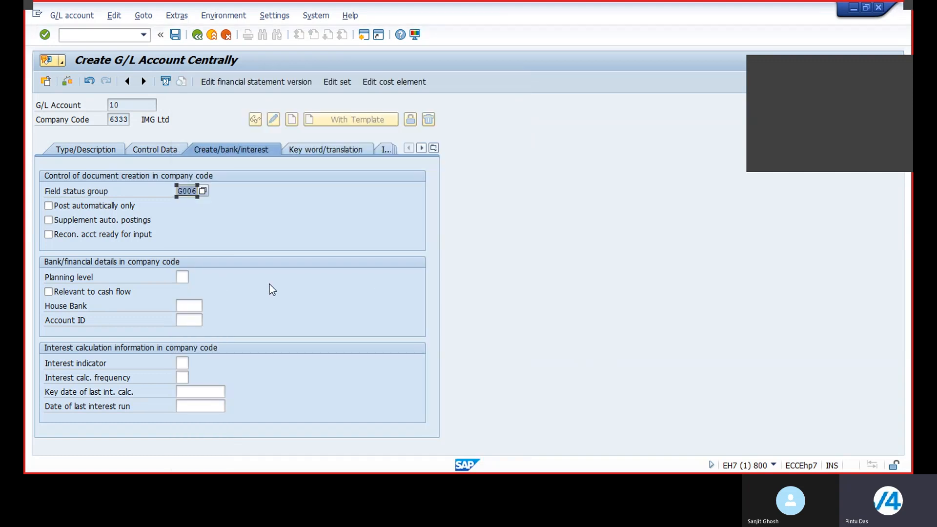
click(176, 36)
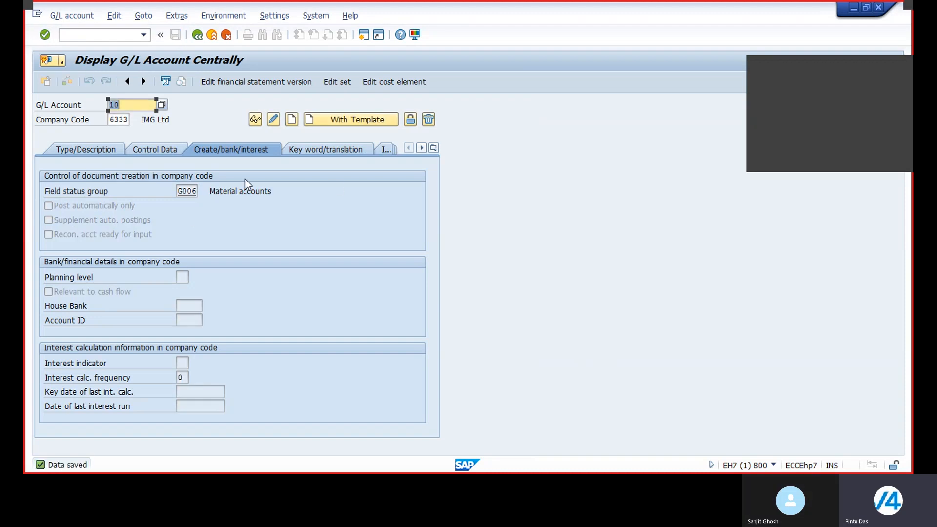
Return to vendor invoice header entry with transaction F-43.
click(85, 149)
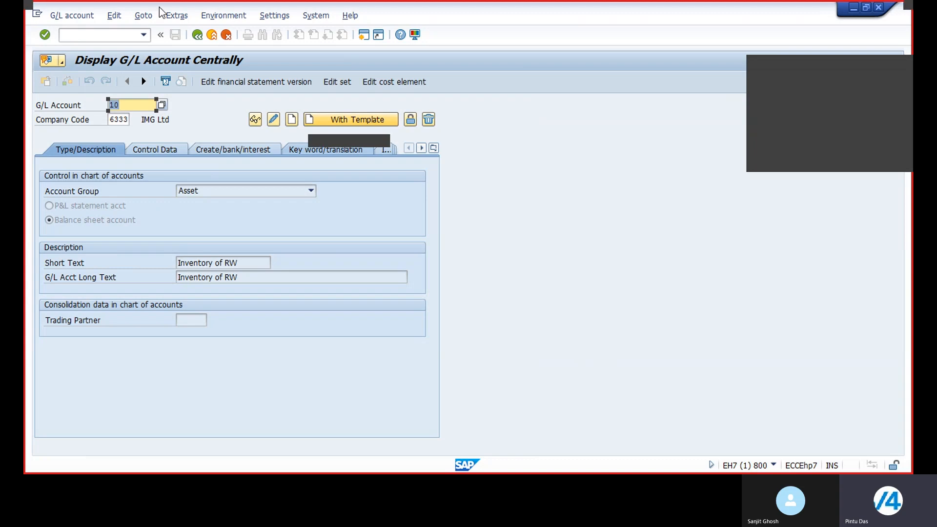
click(87, 38)
text(/nf-43)
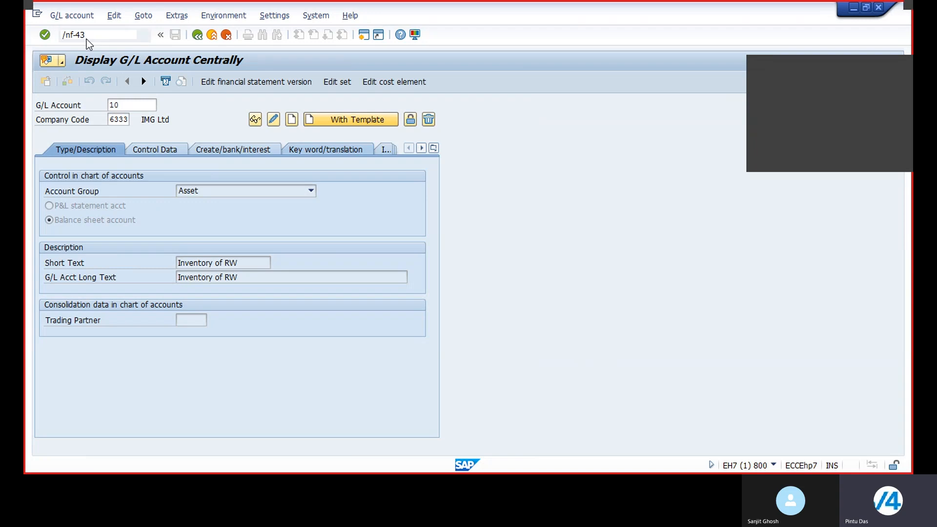
key(Return)
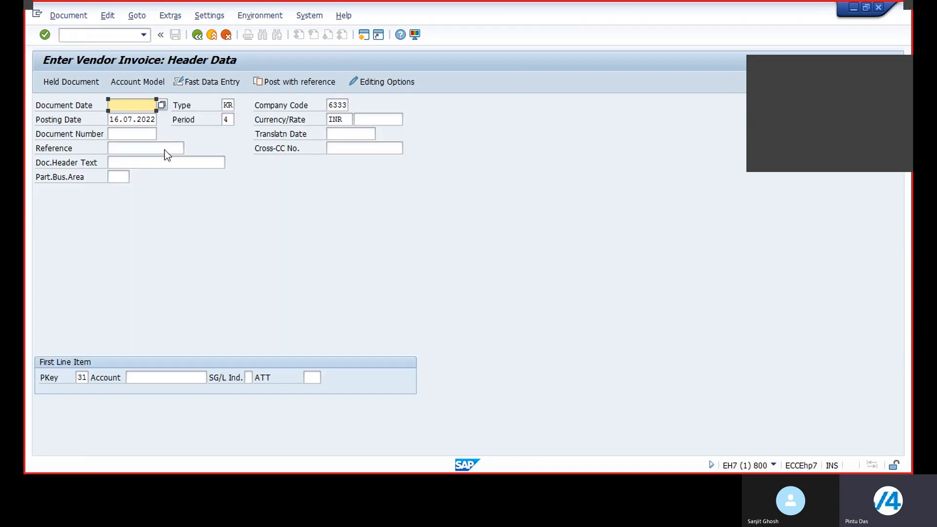
Fill the document date with today's date, 16.07.2022.
click(341, 302)
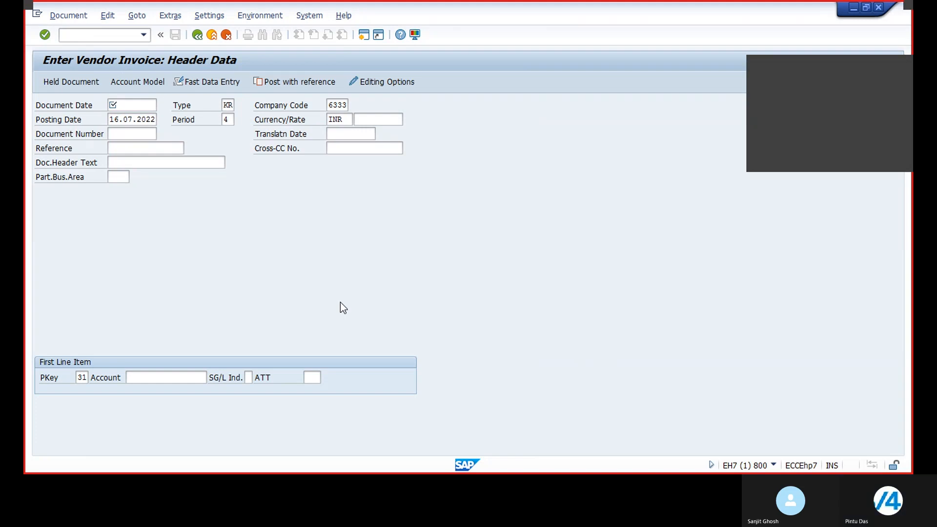
key(F4)
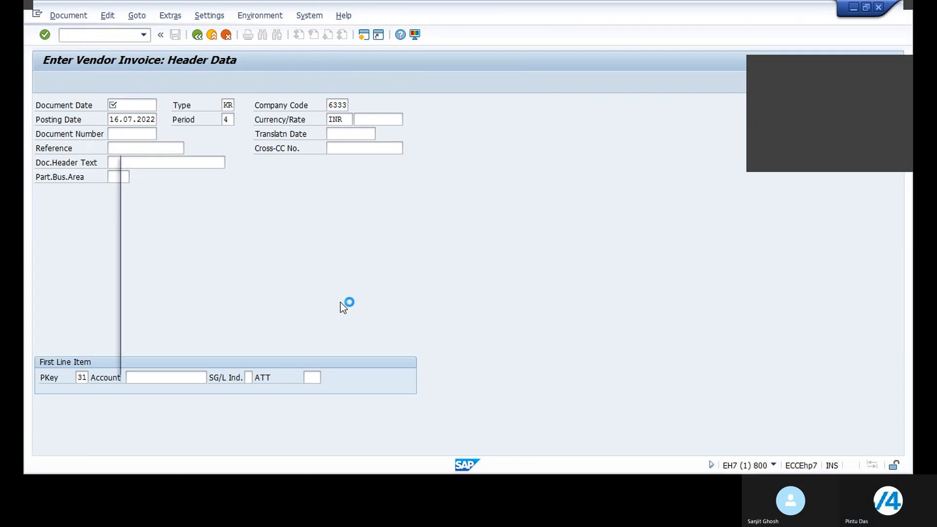
key(Return)
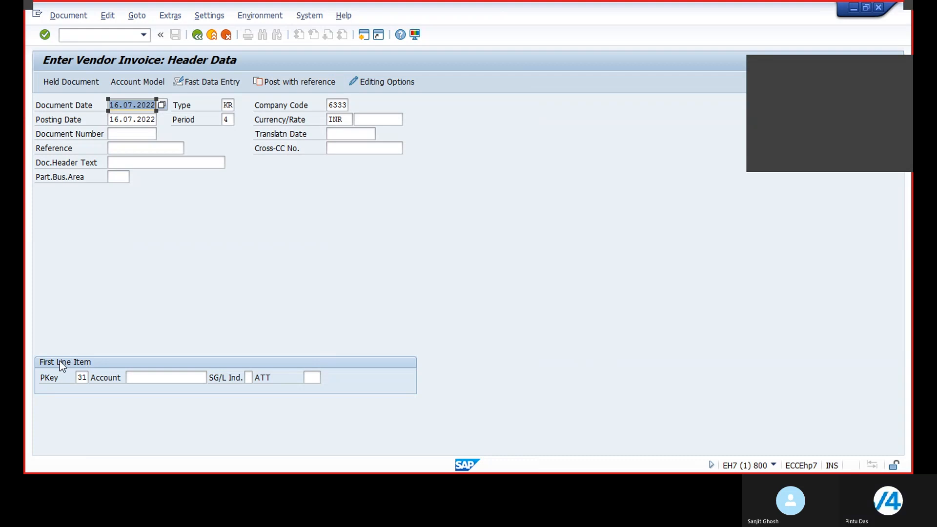
Pick vendor 3200000 (Green Field Ent) for the first line item and enter an invoice amount of 10000 INR.
click(161, 378)
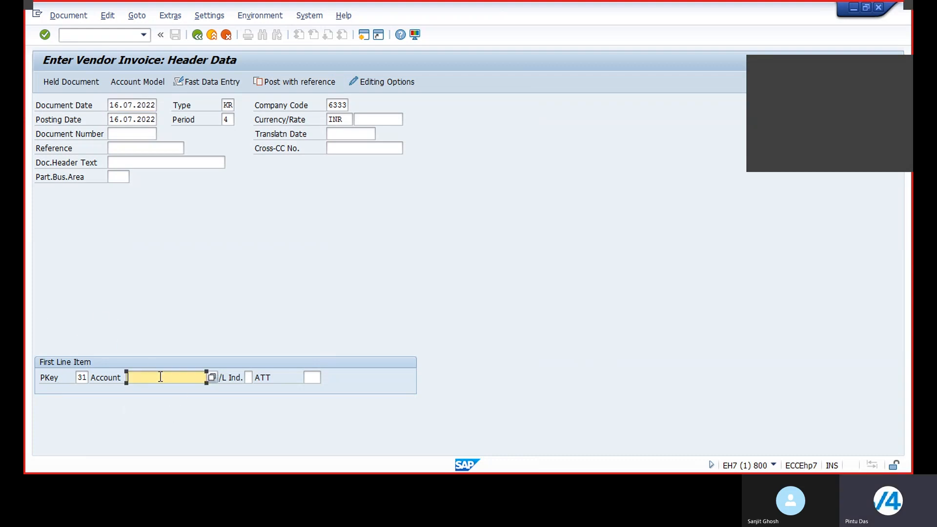
click(212, 377)
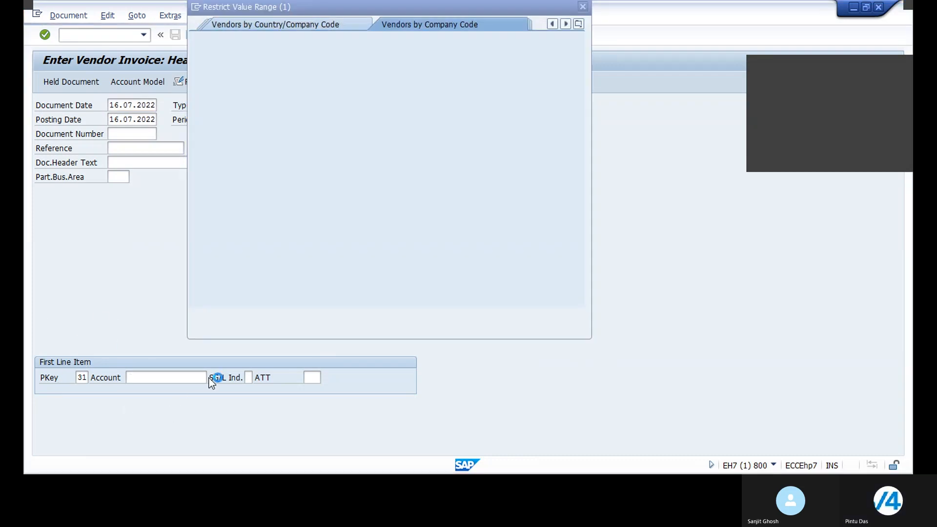
click(538, 316)
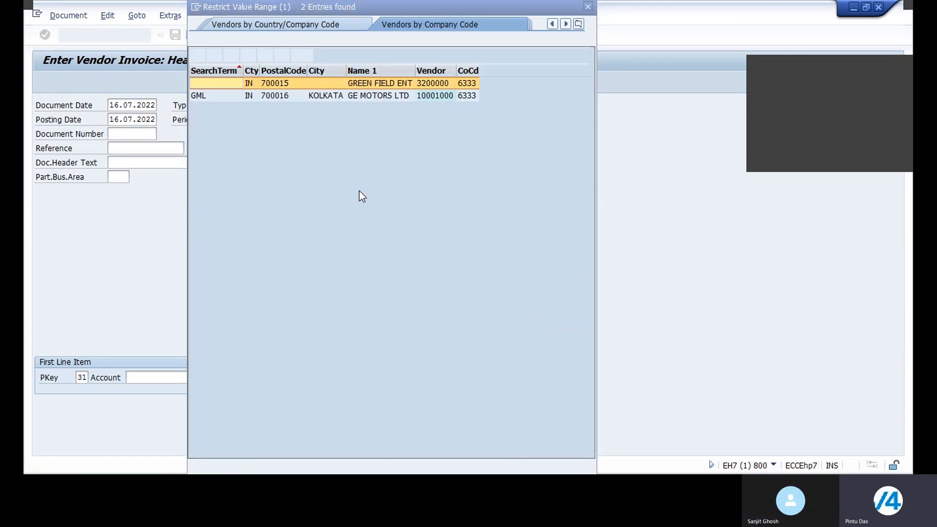
double_click(389, 84)
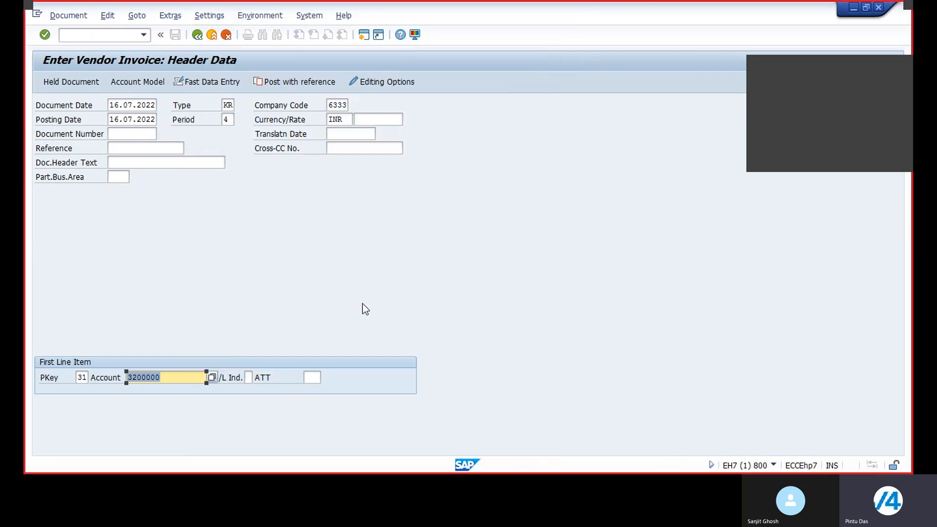
key(Return)
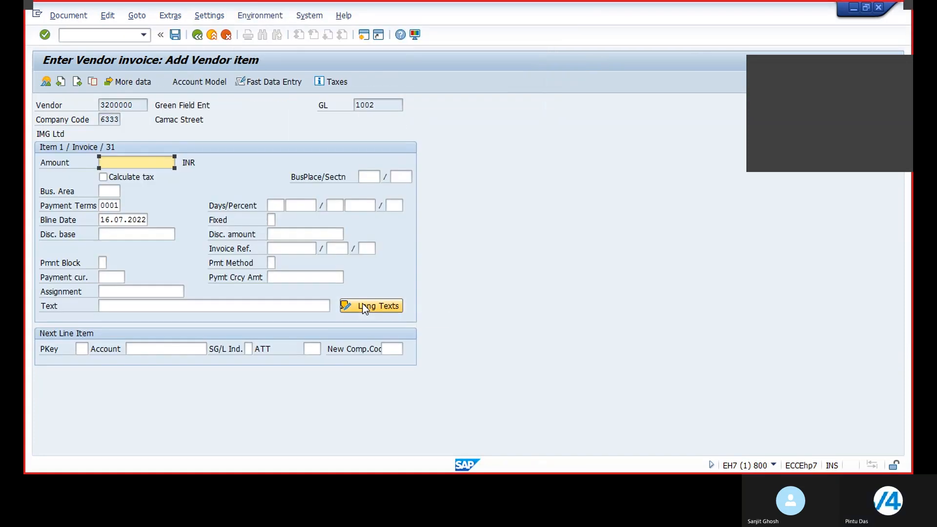
text(1)
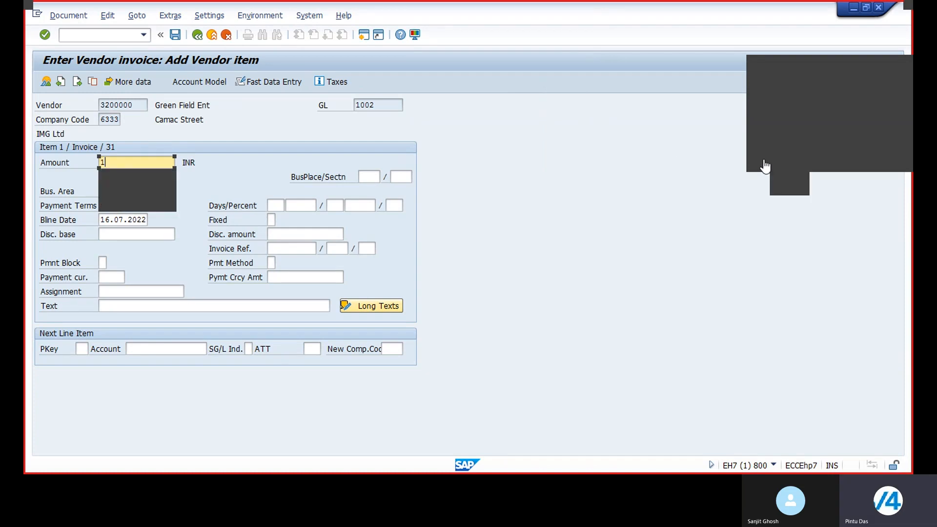
text(0000)
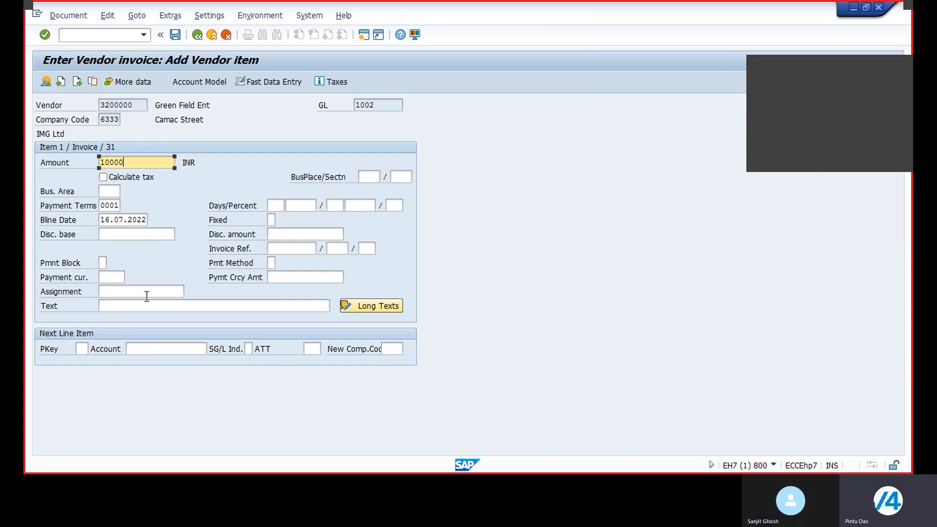
Enter "Purchase Invoice Posting" as the text of the vendor line item.
click(132, 306)
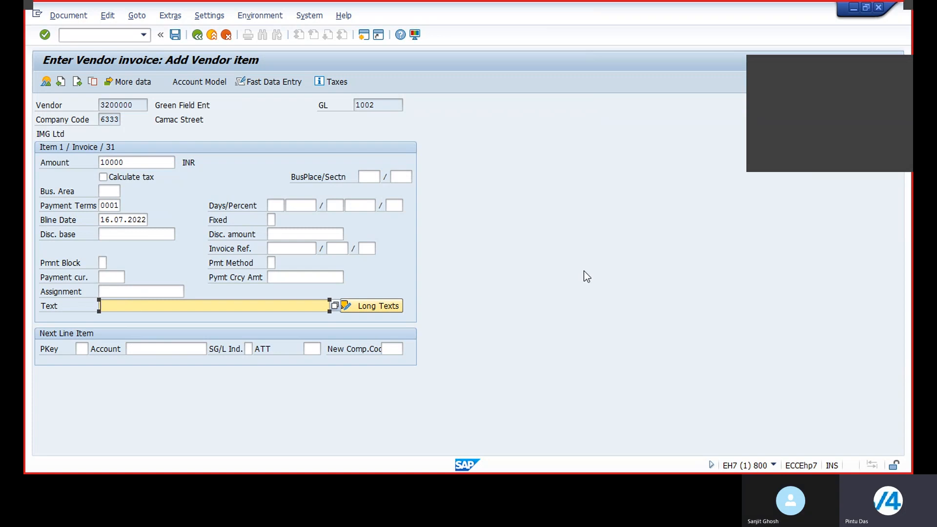
text(Pur)
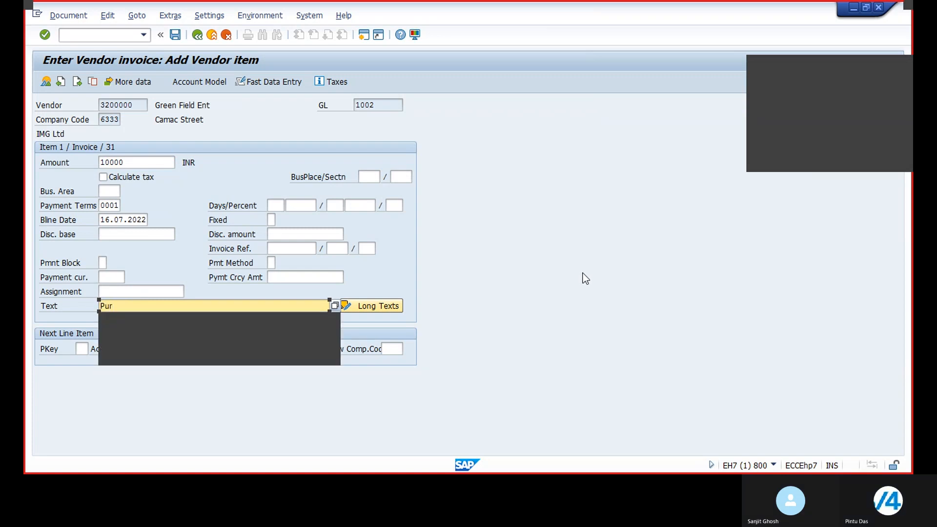
click(191, 320)
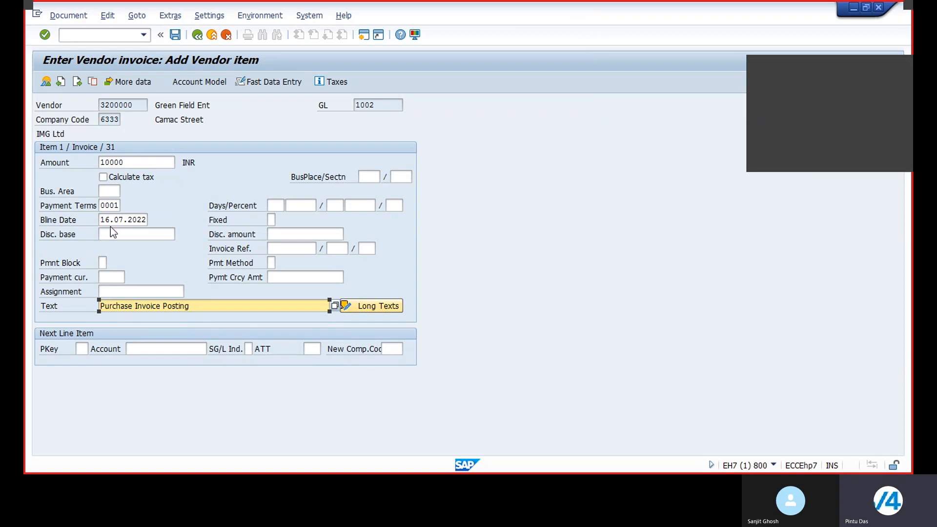
Add a debit line with posting key 40 on G/L account 10 (Inventory of RW), using * for amount and + for text.
click(84, 349)
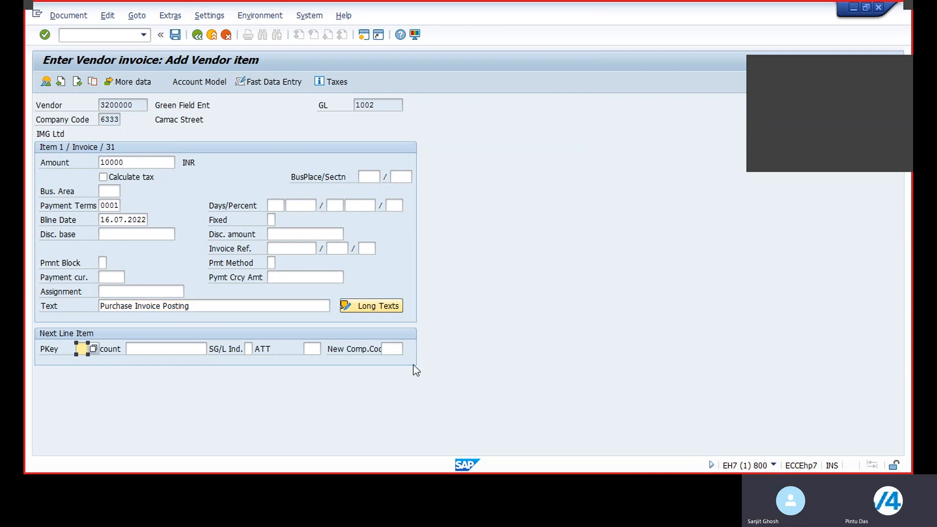
text(40)
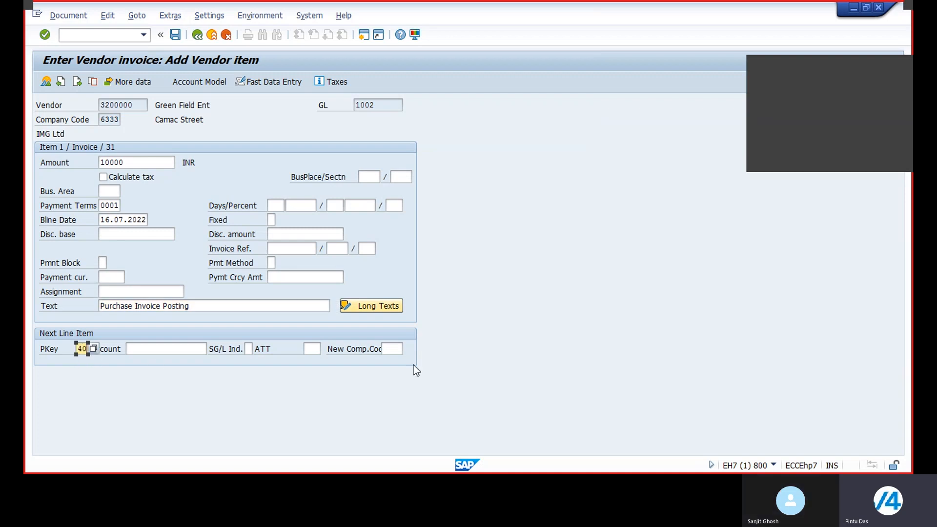
click(172, 349)
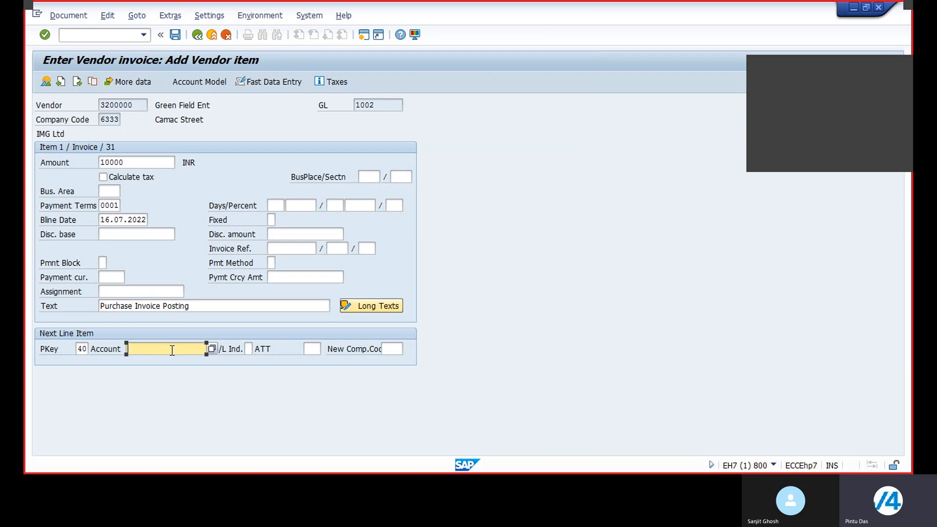
click(212, 349)
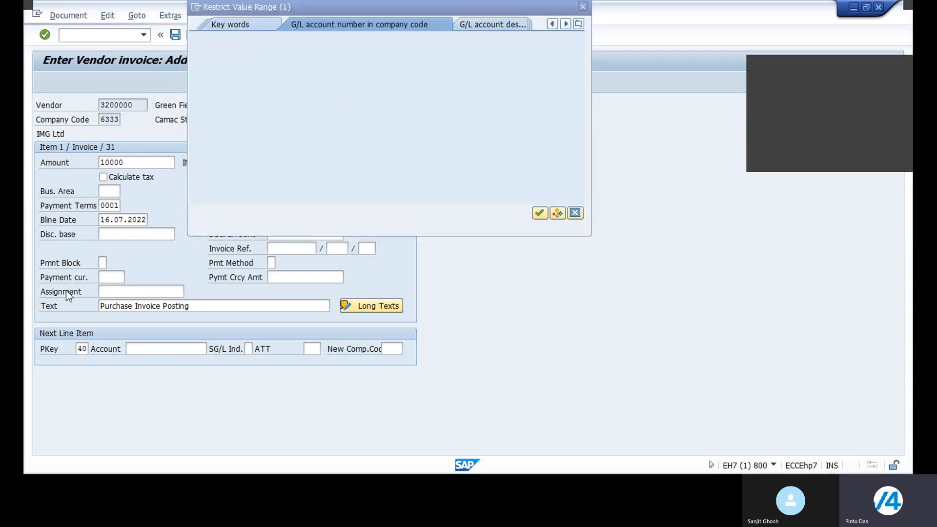
click(540, 212)
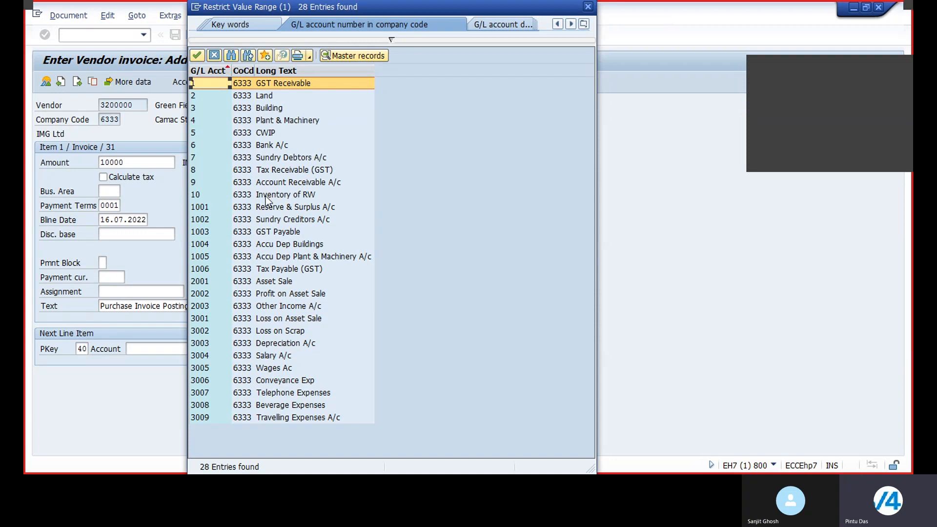
double_click(288, 196)
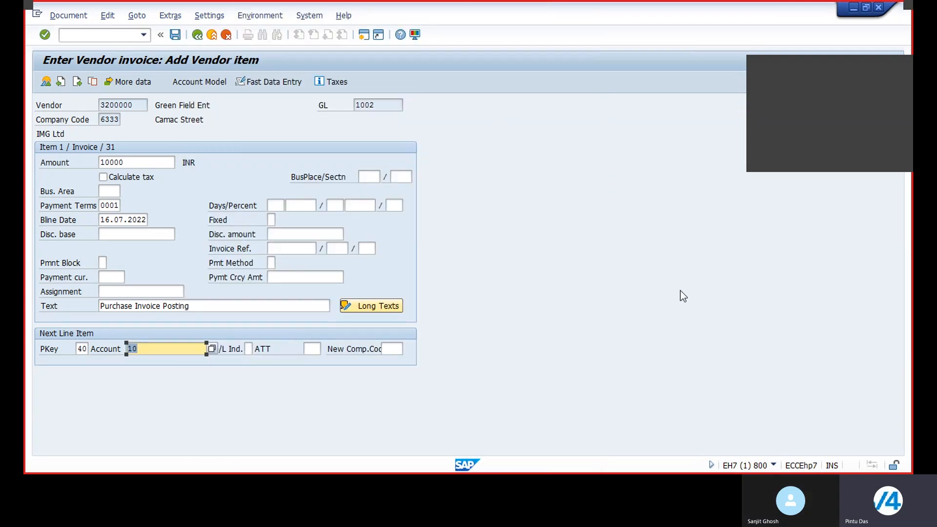
key(Return)
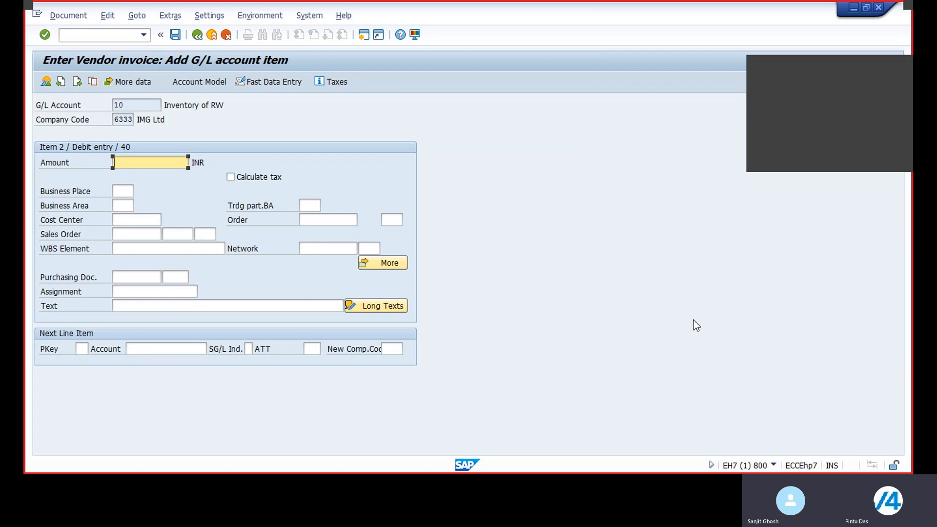
text(*)
click(224, 304)
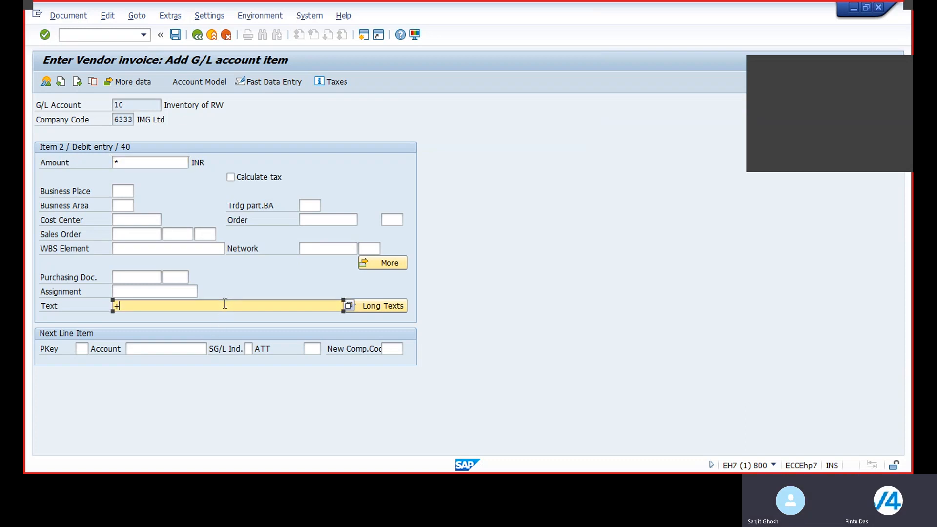
Simulate the vendor invoice document and post it.
click(73, 17)
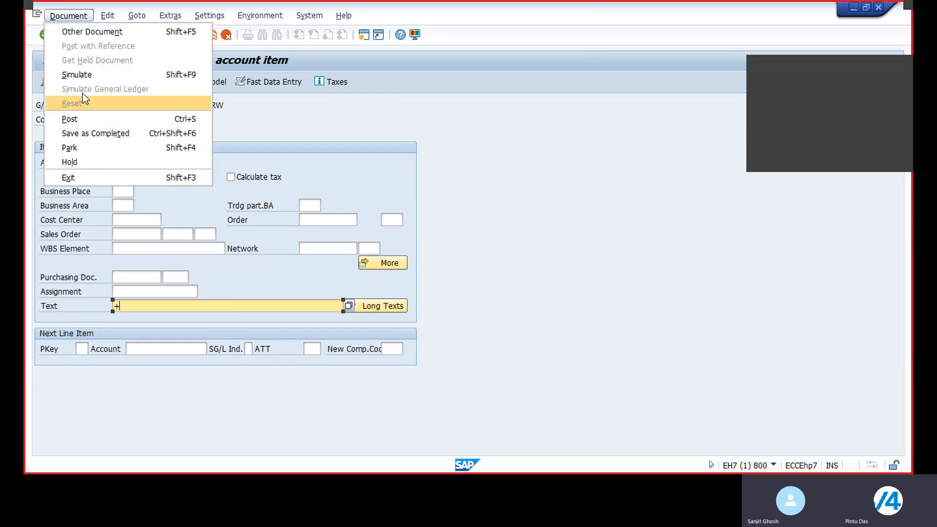
click(78, 74)
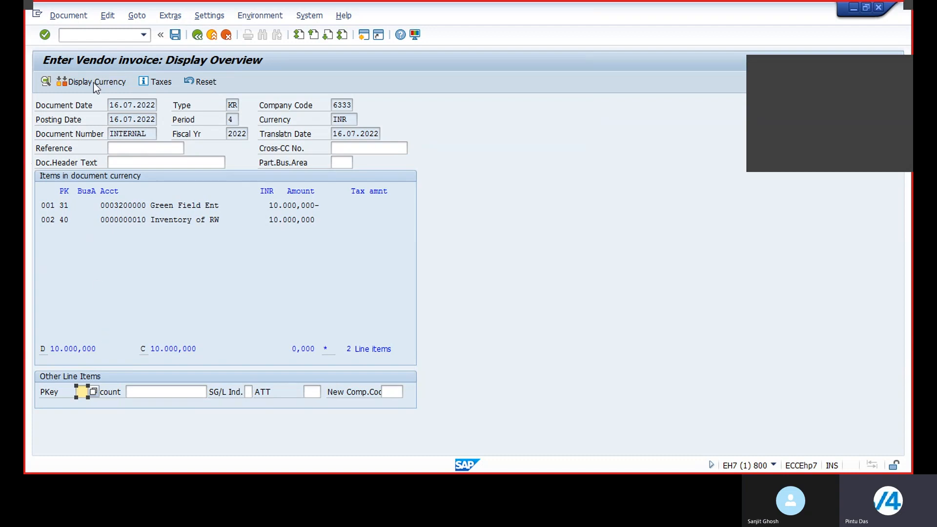
click(68, 15)
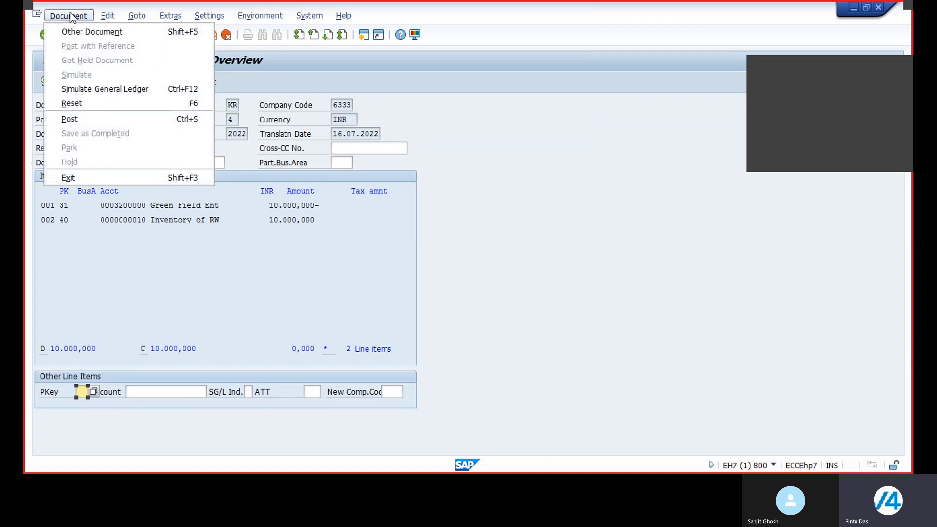
click(66, 119)
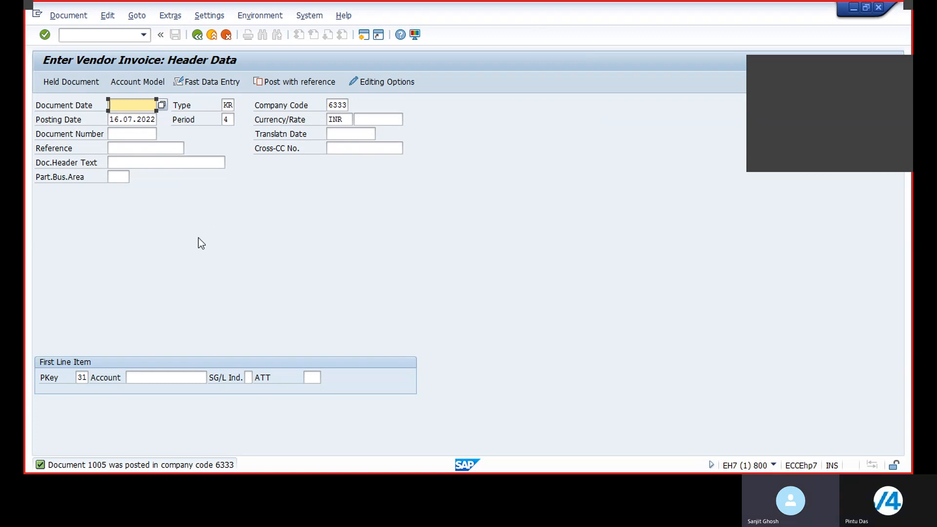
Display the open line items of vendor 3200000 in company code 6333 with FBL1.
click(77, 39)
text(/nfbl1n)
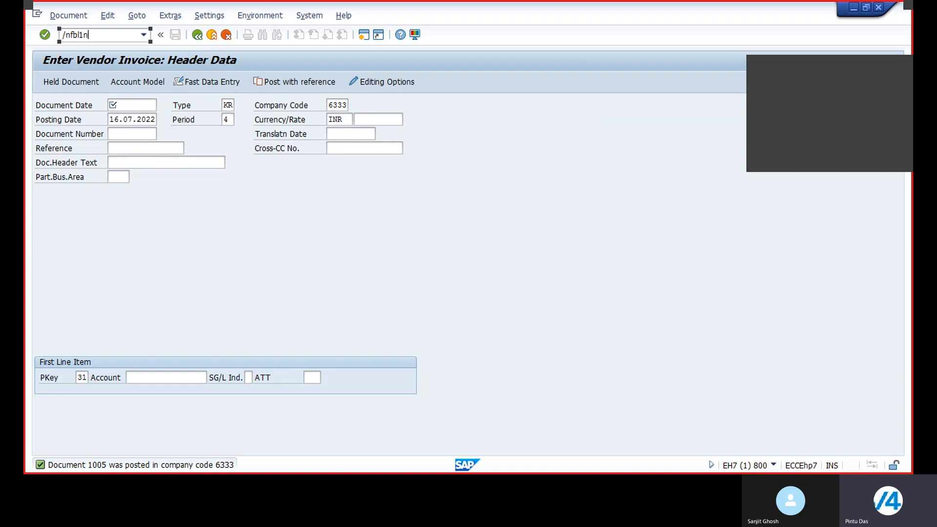
key(Return)
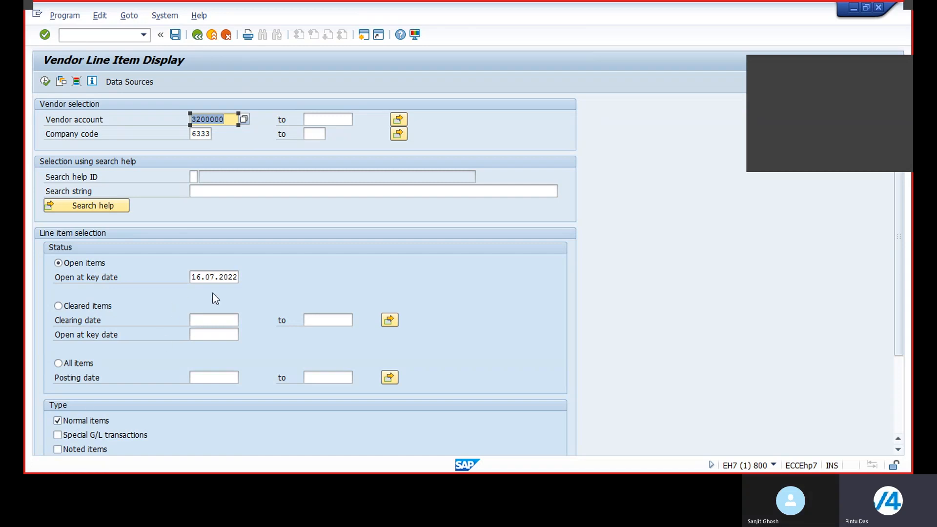
click(45, 81)
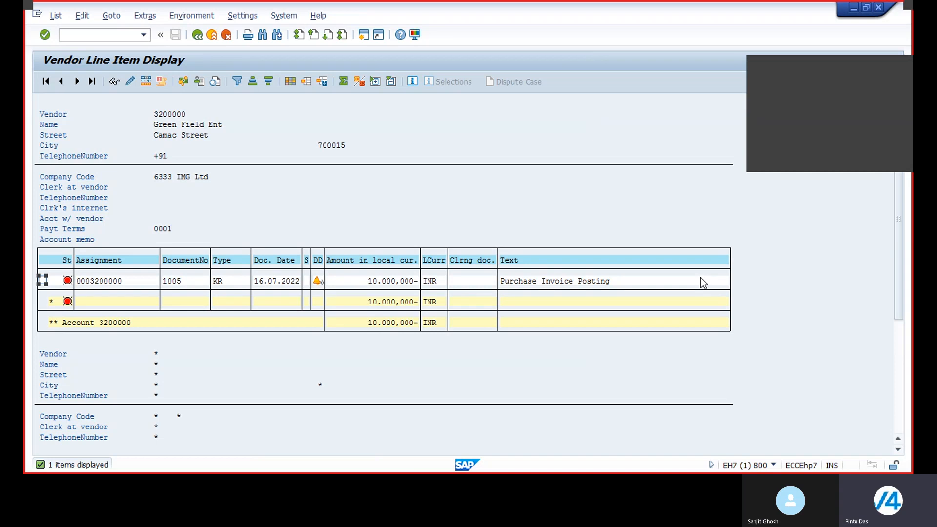
Display the open line items of G/L account 10 in company code 6333 with FBL3.
click(88, 35)
text(/nfbl3n)
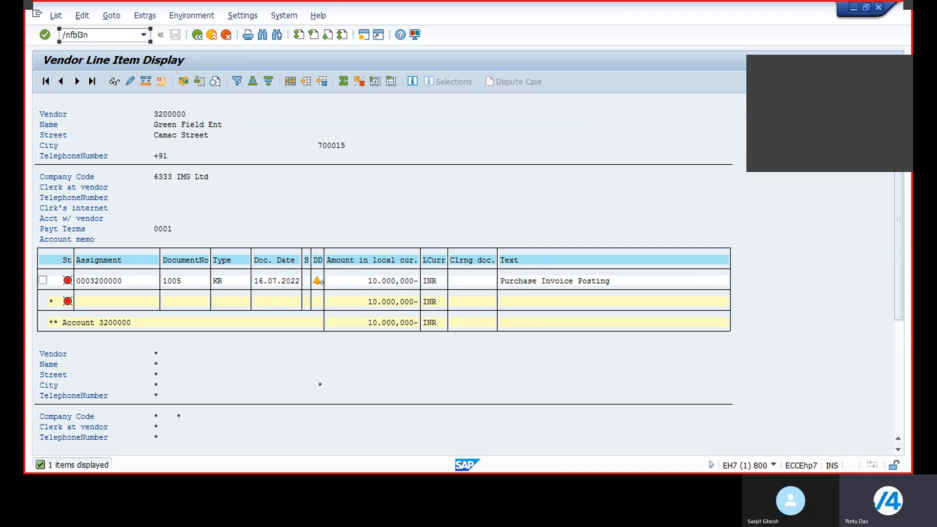
key(Return)
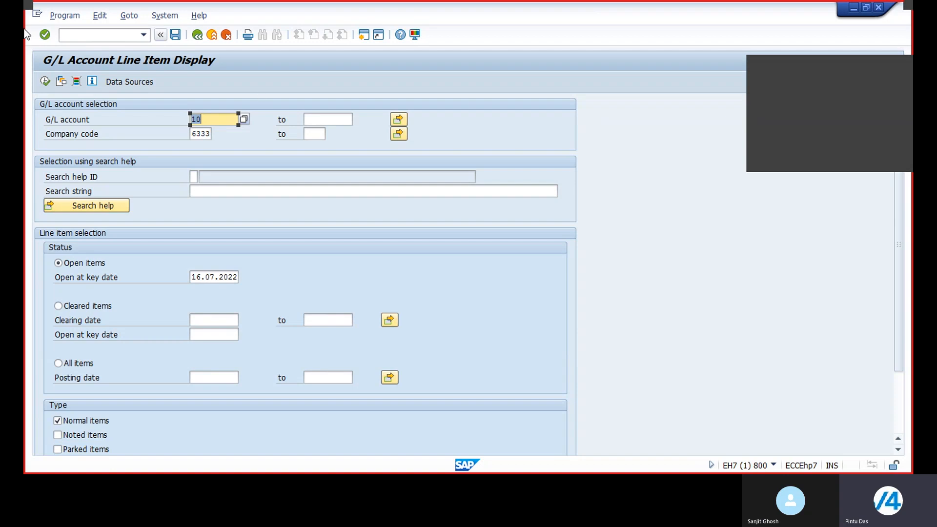
click(45, 81)
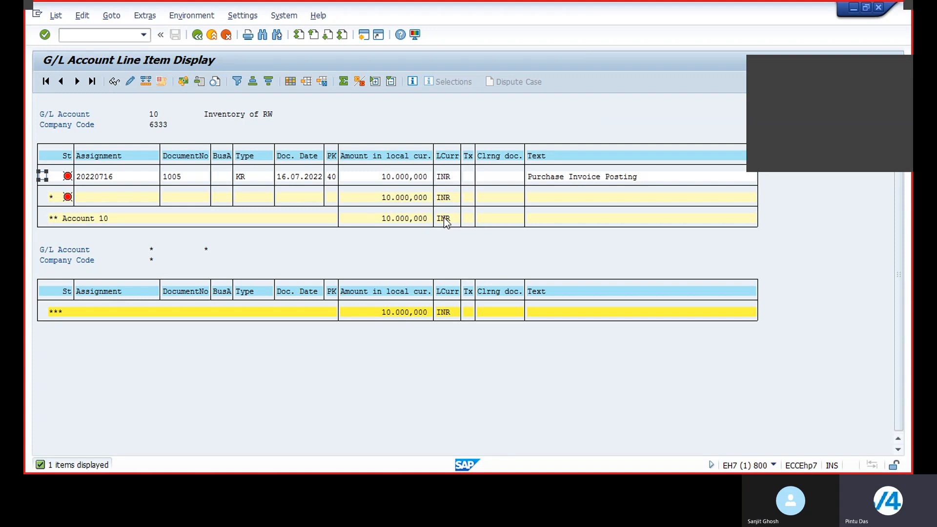
Open outgoing payment entry with F-53 and set the document date to today, 16.07.2022.
click(79, 34)
text(/nf-)
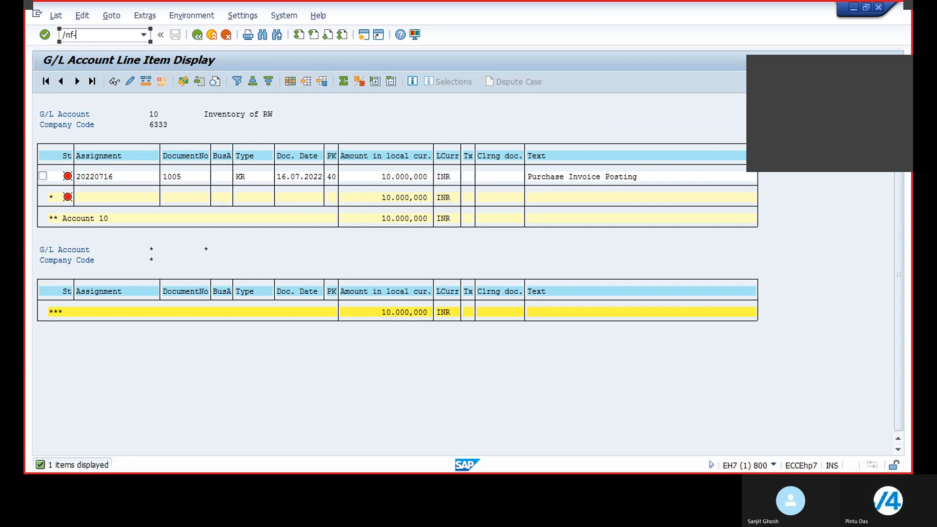
text(53)
key(Return)
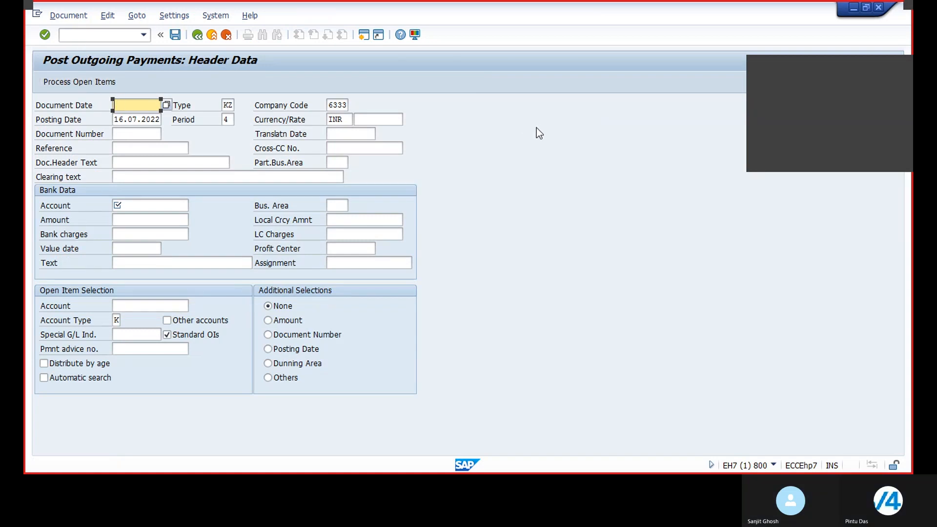
key(F4)
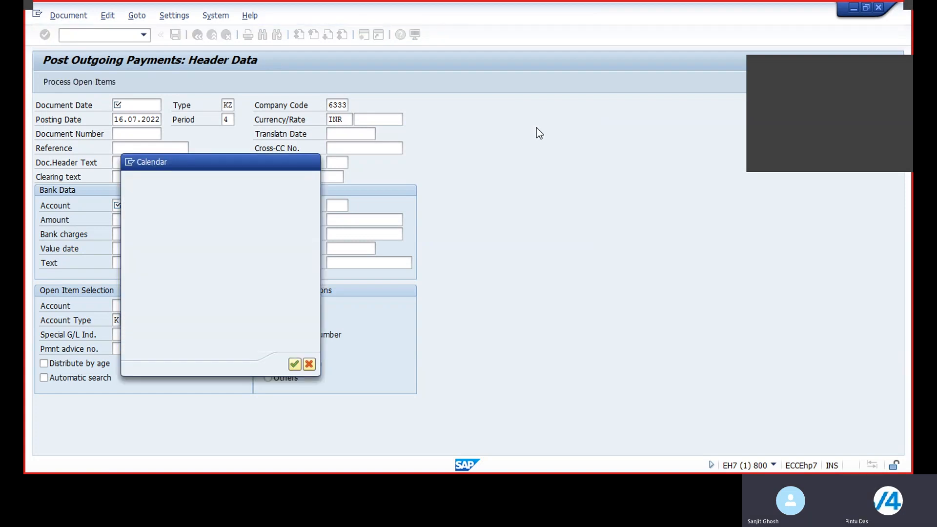
key(Return)
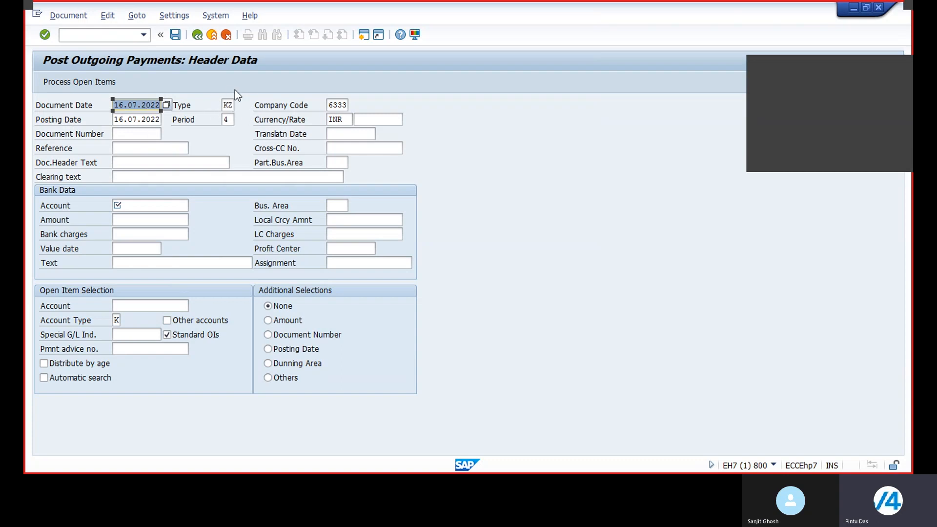
Enter the clearing text "Outgoing Payment" and choose bank G/L account 6 (Bank A/c).
click(146, 176)
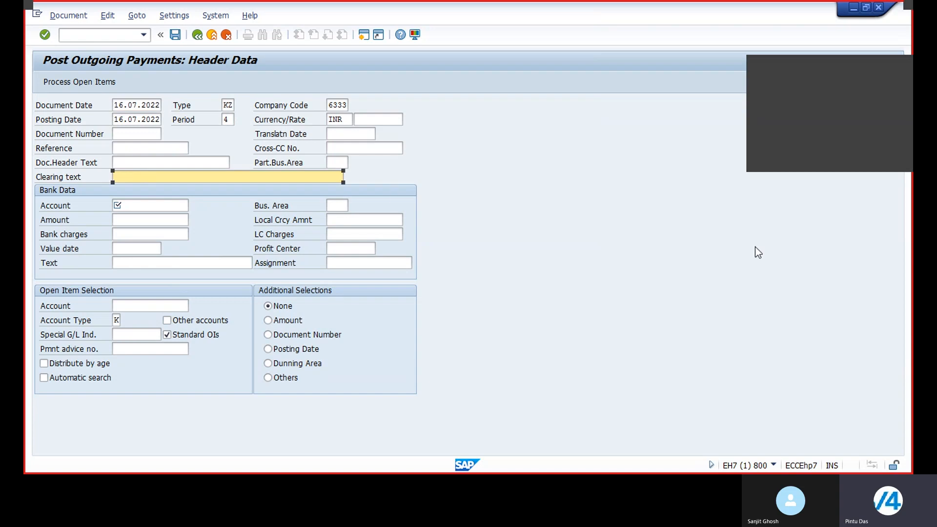
text(Out)
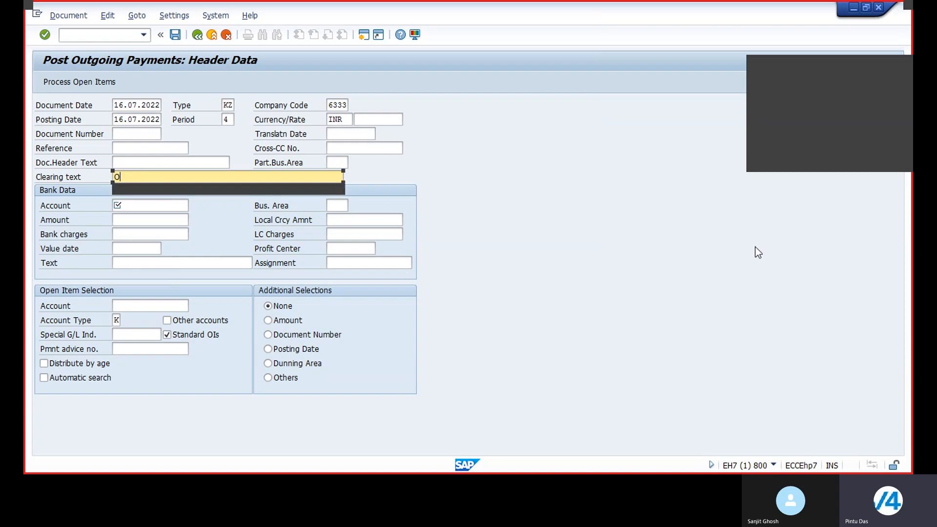
click(161, 189)
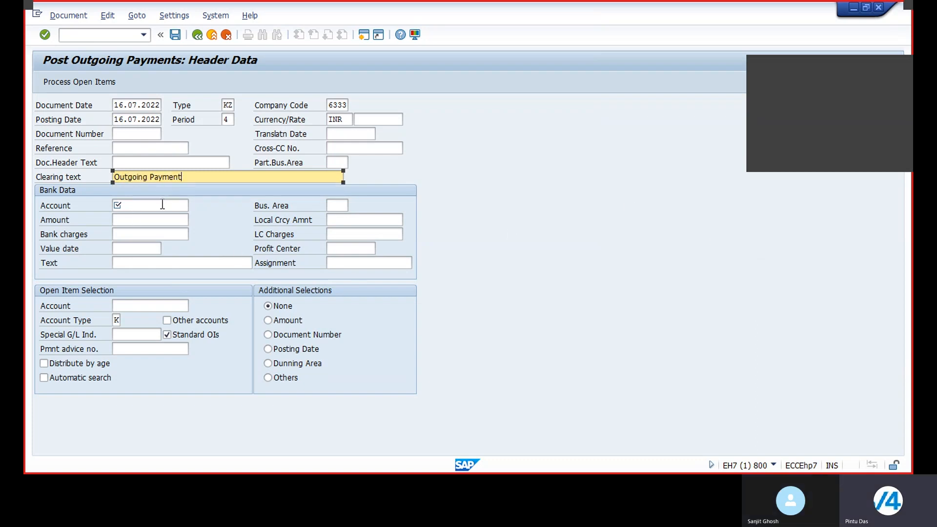
click(171, 206)
click(193, 205)
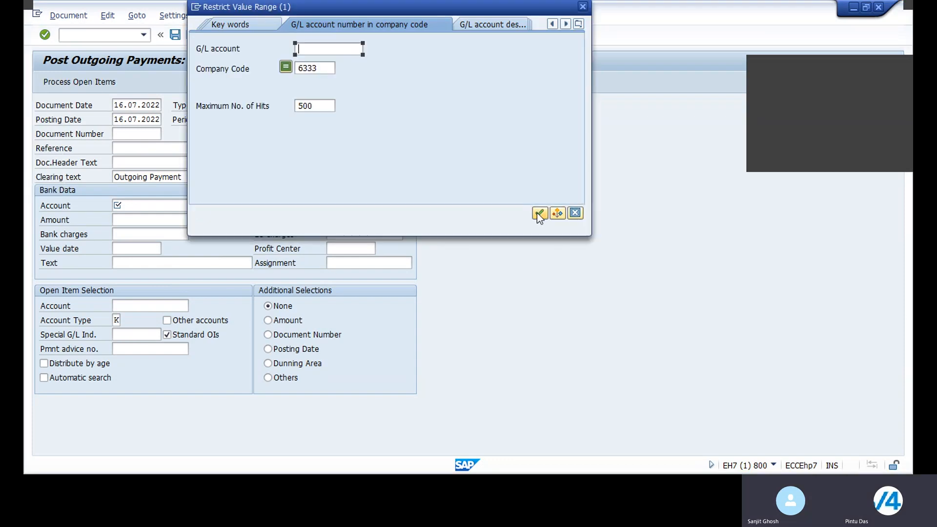
click(539, 213)
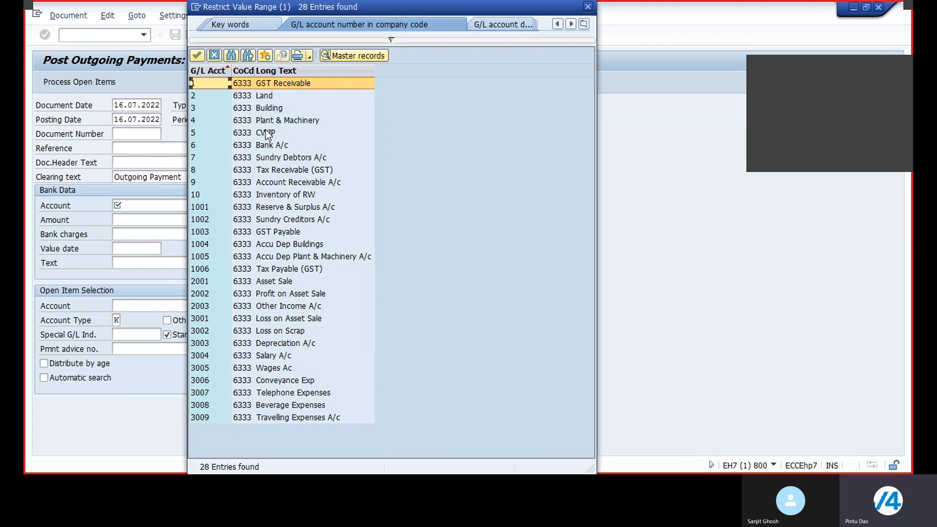
double_click(265, 145)
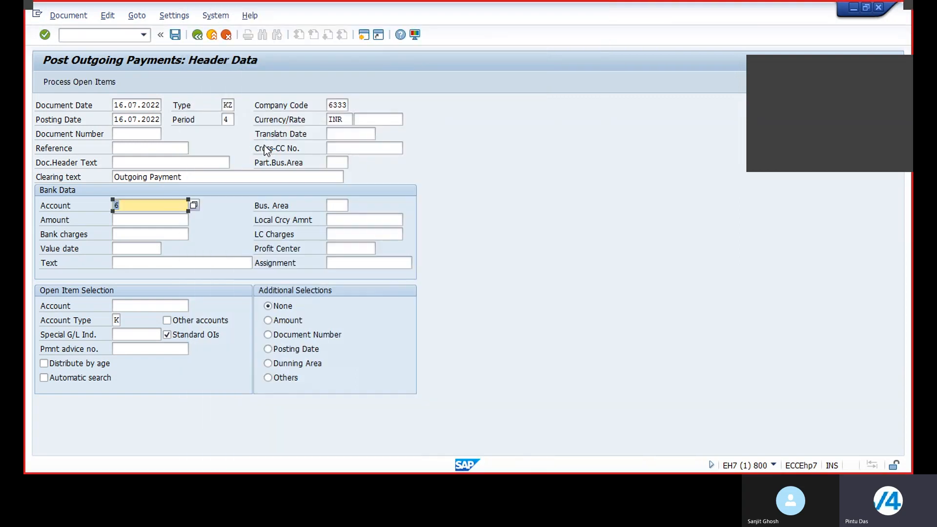
Enter a bank payment amount of 10000.
key(Tab)
text(1)
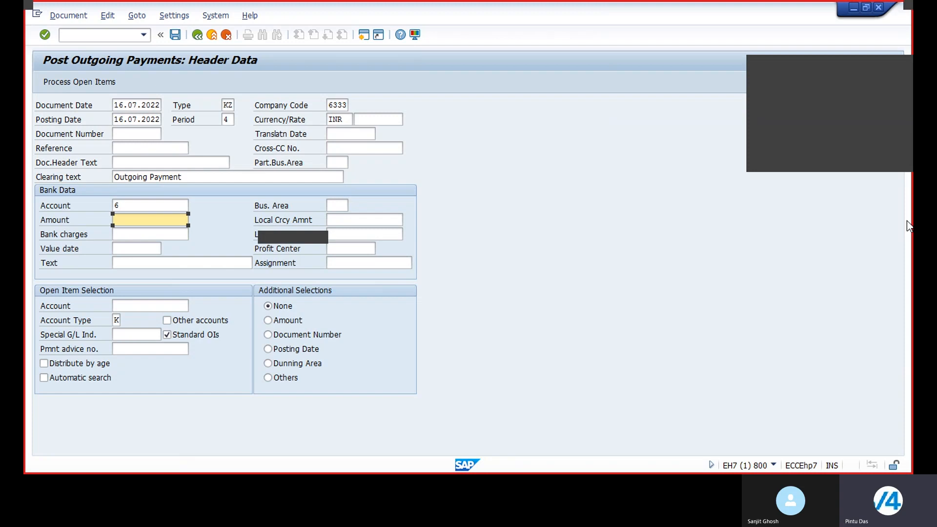
text(0000)
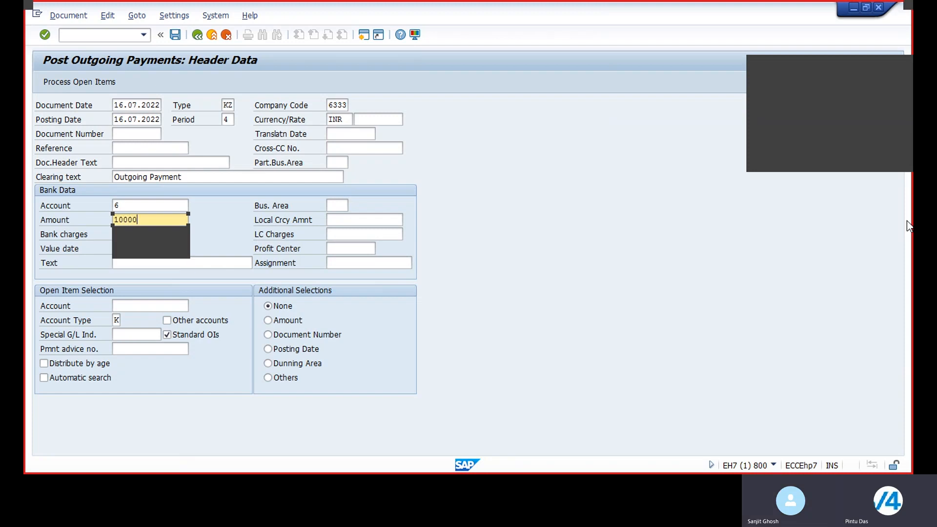
click(579, 306)
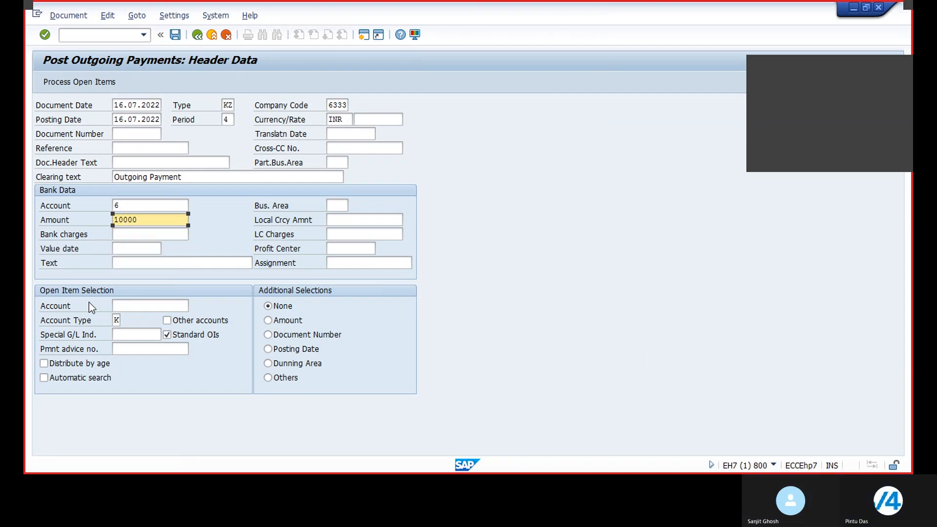
click(122, 234)
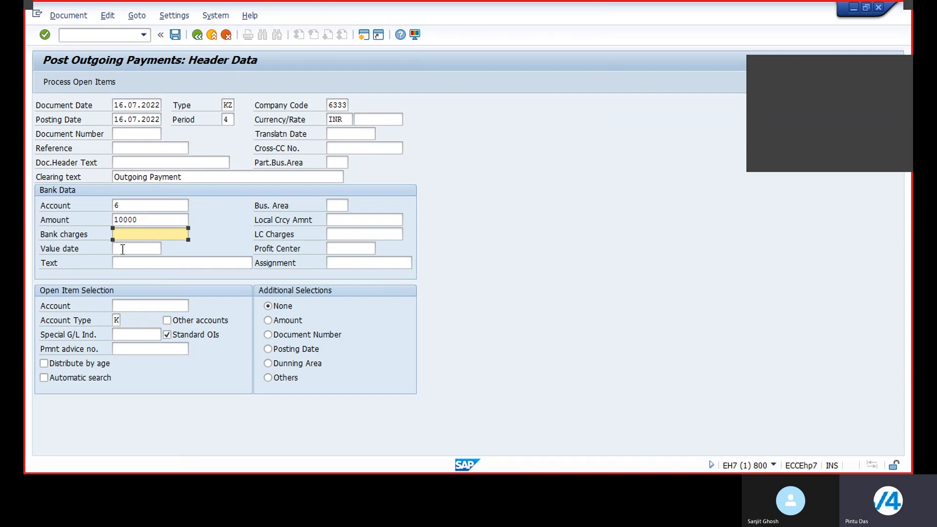
Set the value date to 16.07.2022 and the line text to "Outgoing Payment".
click(123, 249)
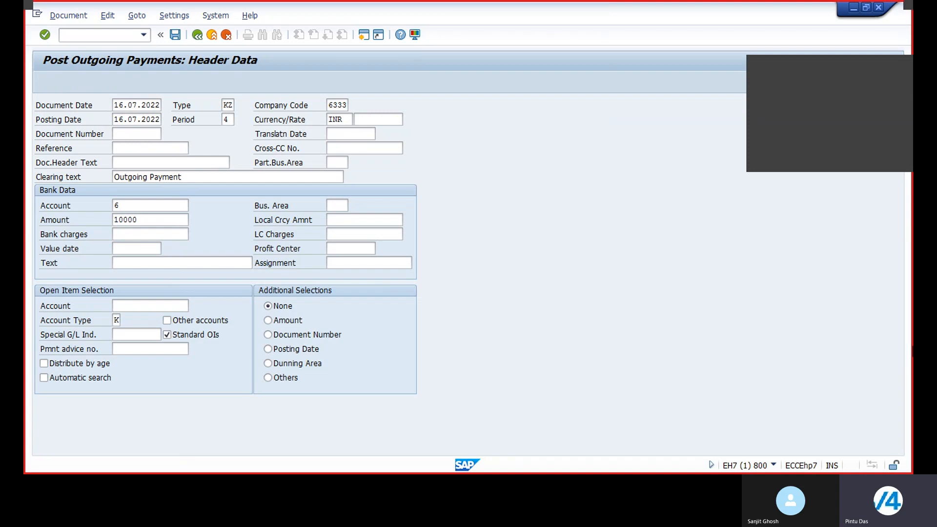
key(F4)
key(Return)
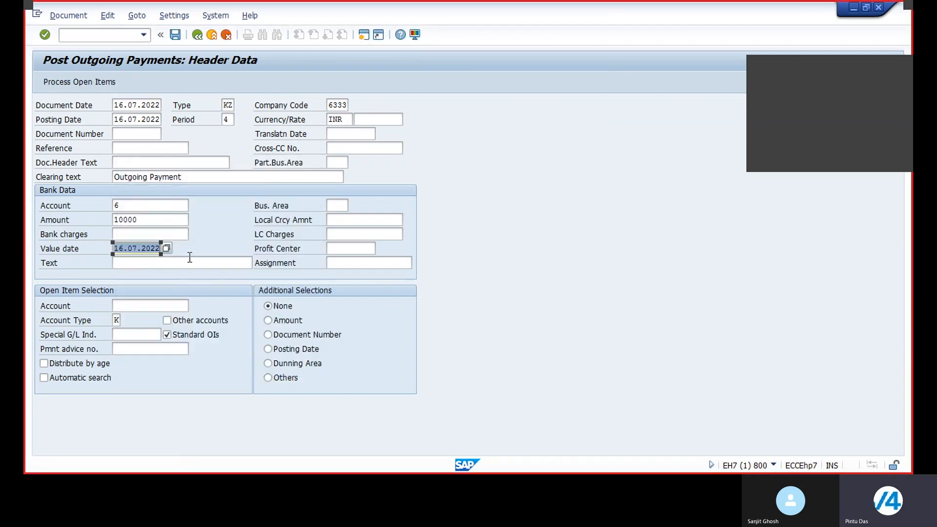
click(190, 261)
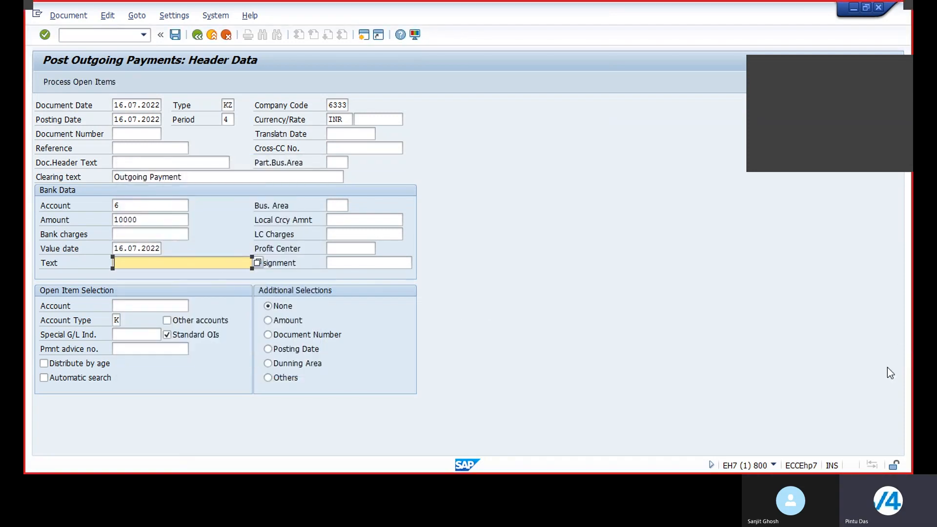
text(Out)
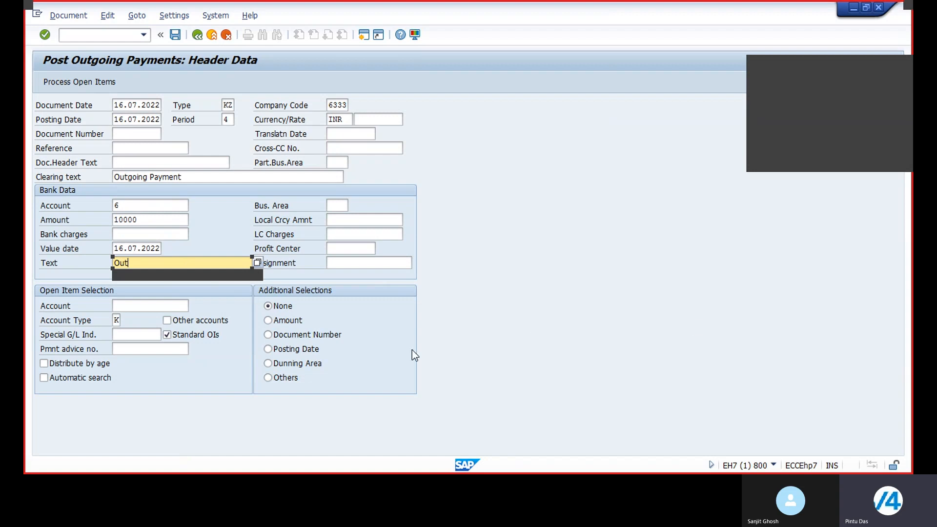
click(175, 275)
Select vendor 3200000 (Green Field Ent) for open item selection and choose Amount as the additional selection.
click(144, 305)
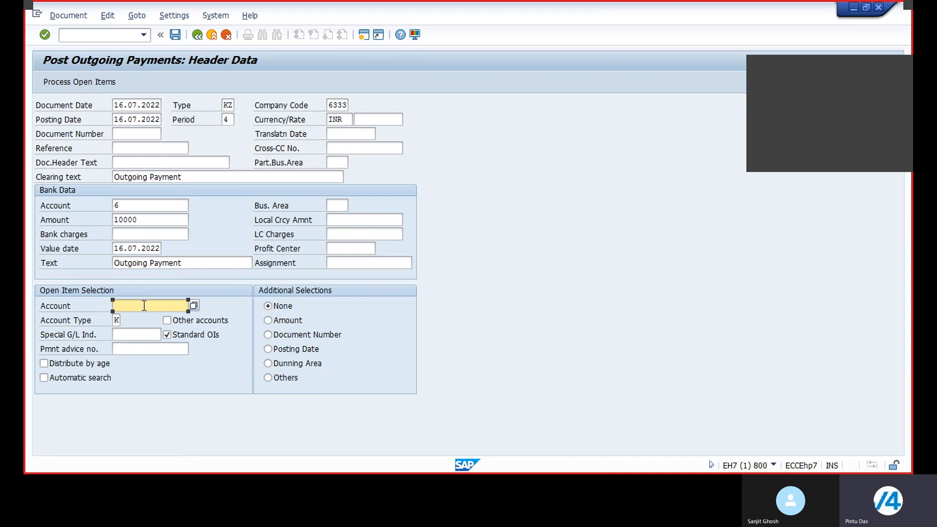
click(193, 305)
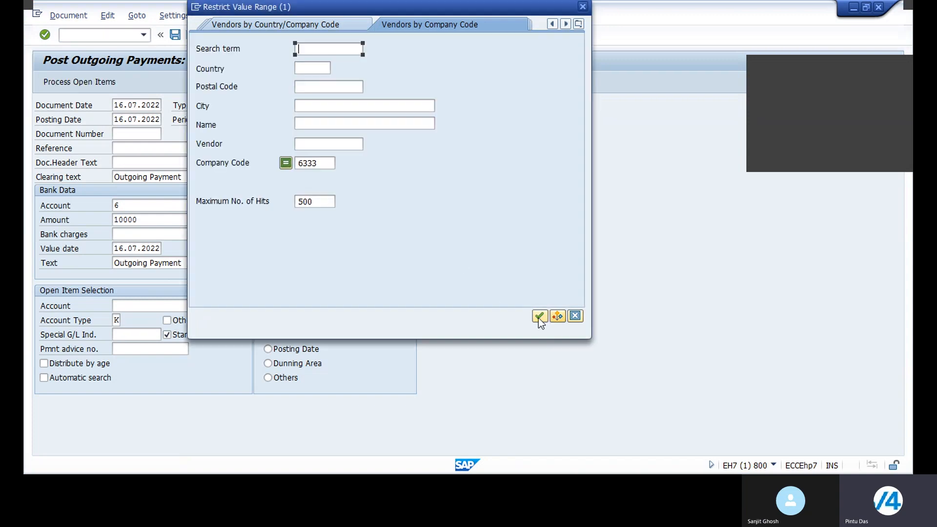
click(538, 316)
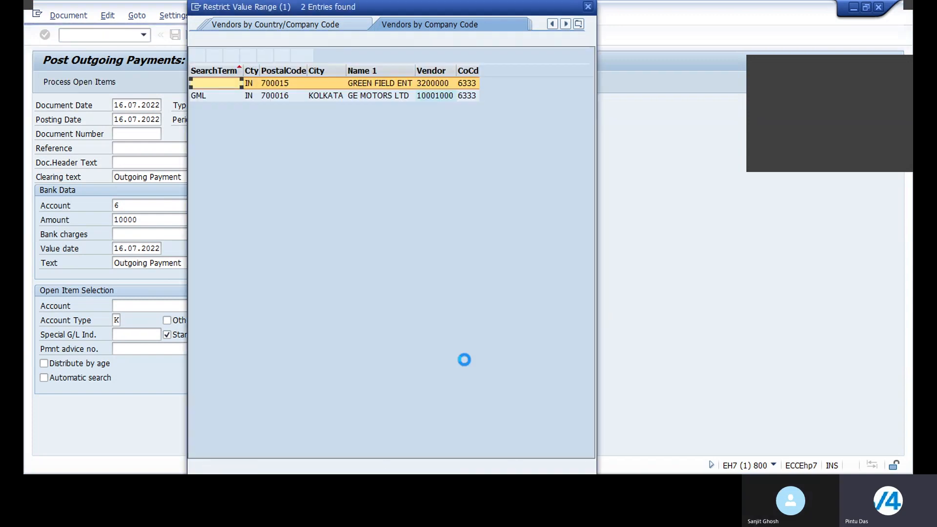
click(385, 83)
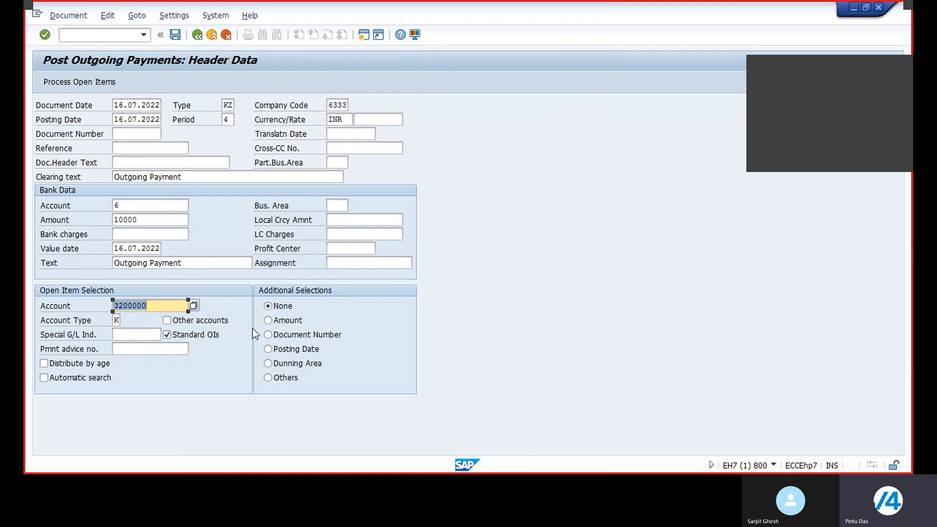
click(270, 320)
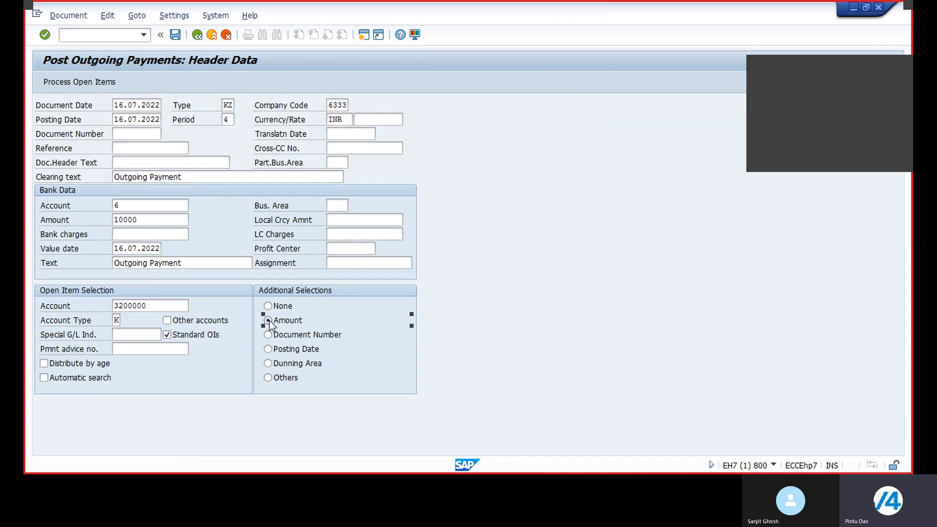
Set the bank line's business area to 6334 (Kolkata Office of IMG Ltd).
click(63, 81)
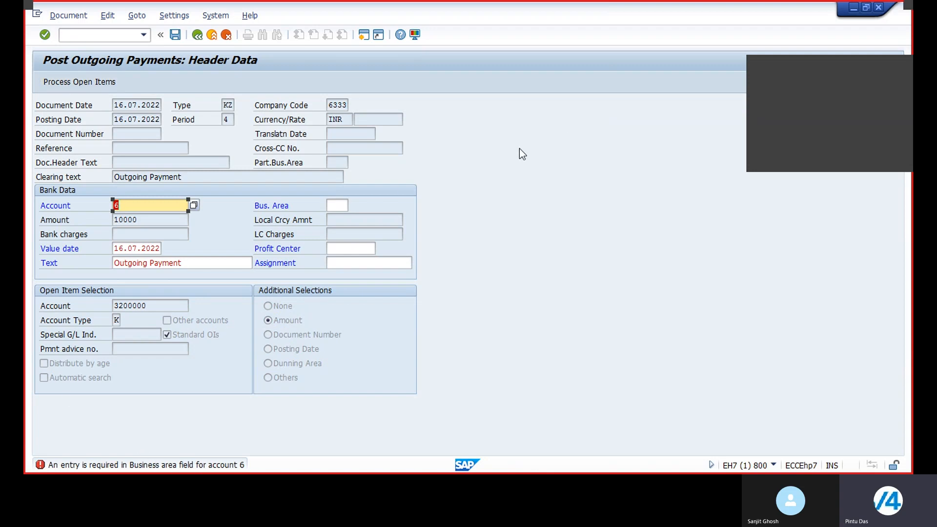
click(345, 206)
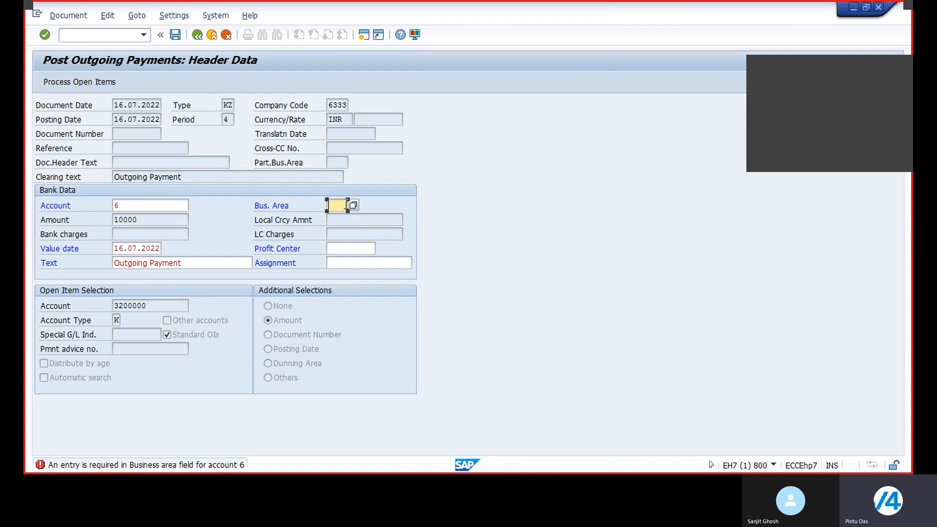
click(356, 205)
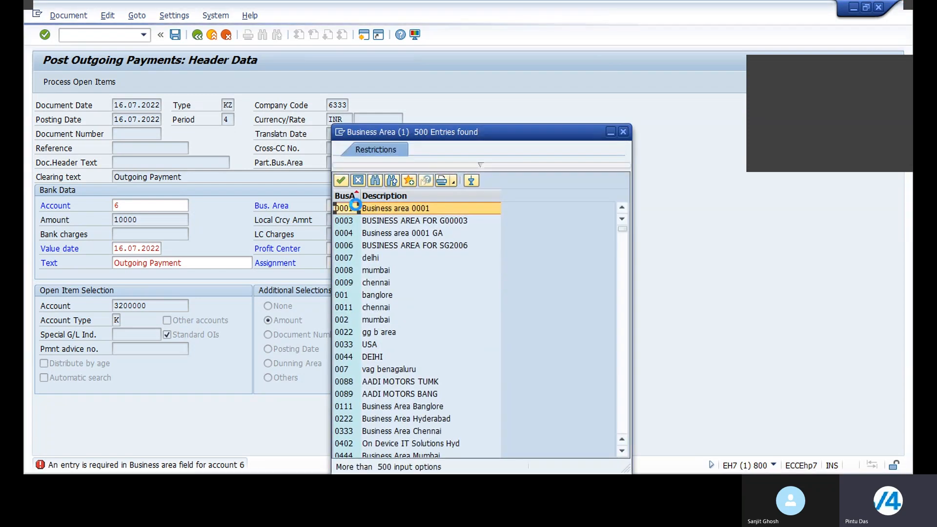
scroll(403, 293, down, 20)
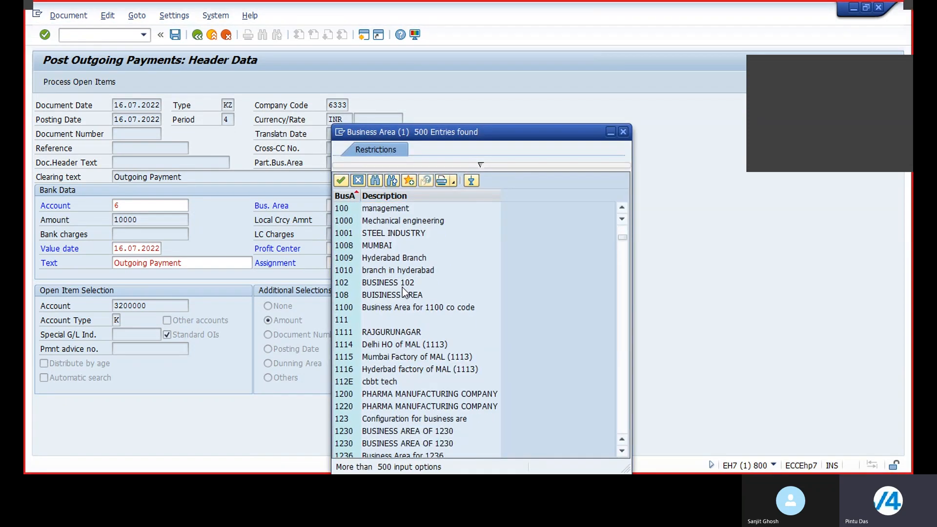
scroll(403, 292, down, 5)
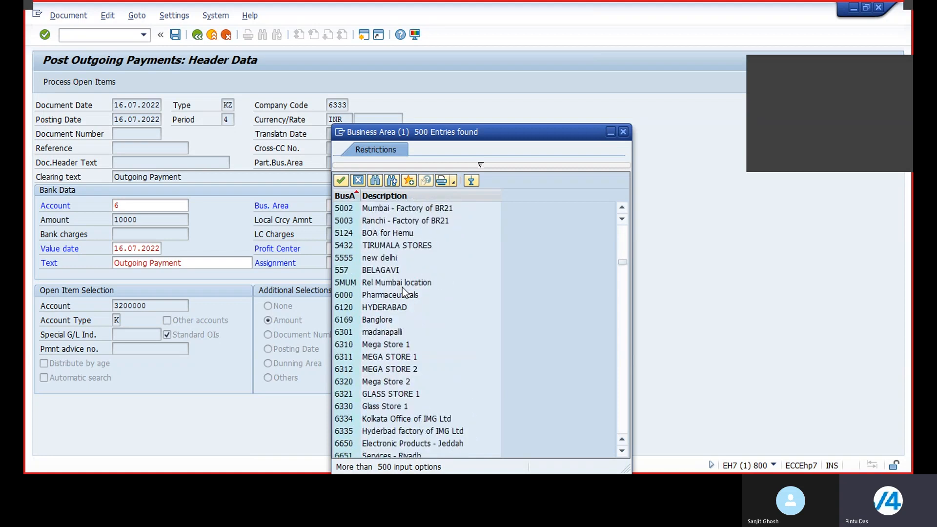
scroll(403, 292, down, 2)
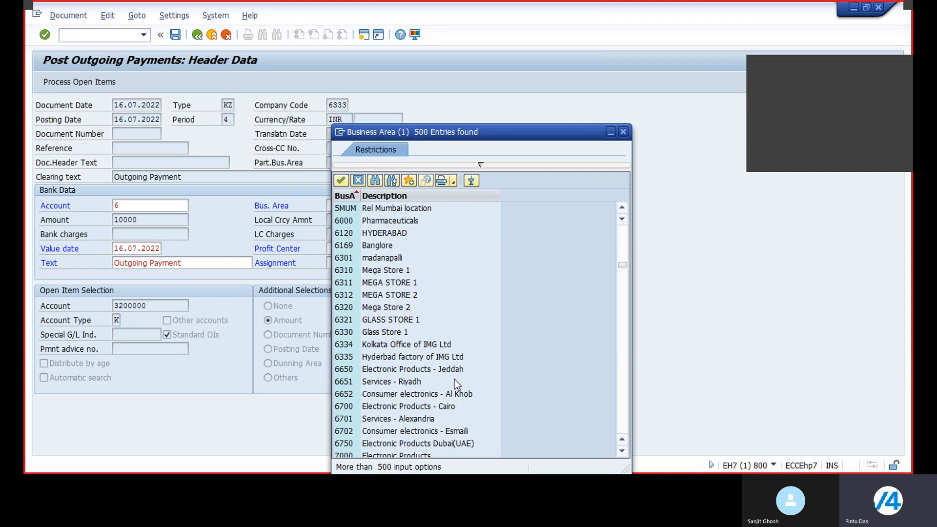
double_click(398, 344)
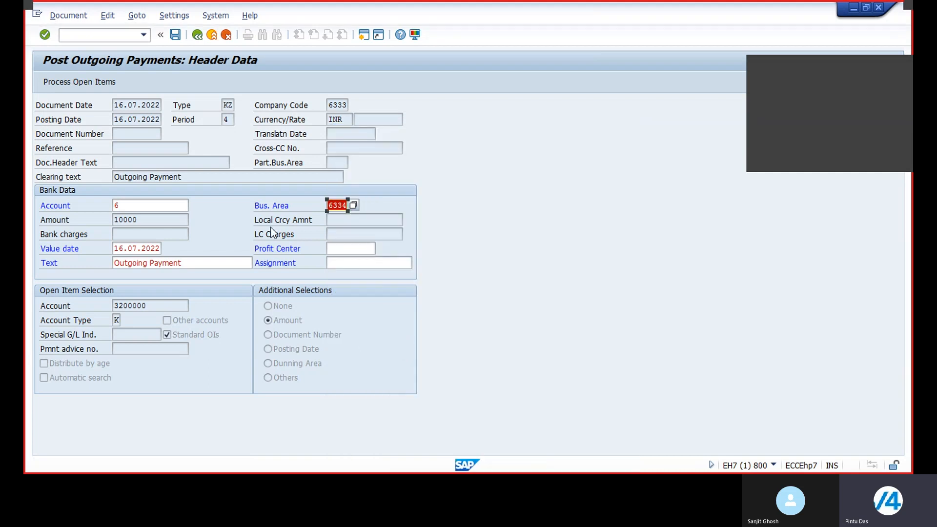
Restrict the open items to amounts from 10000 to 10000 and process them.
click(89, 82)
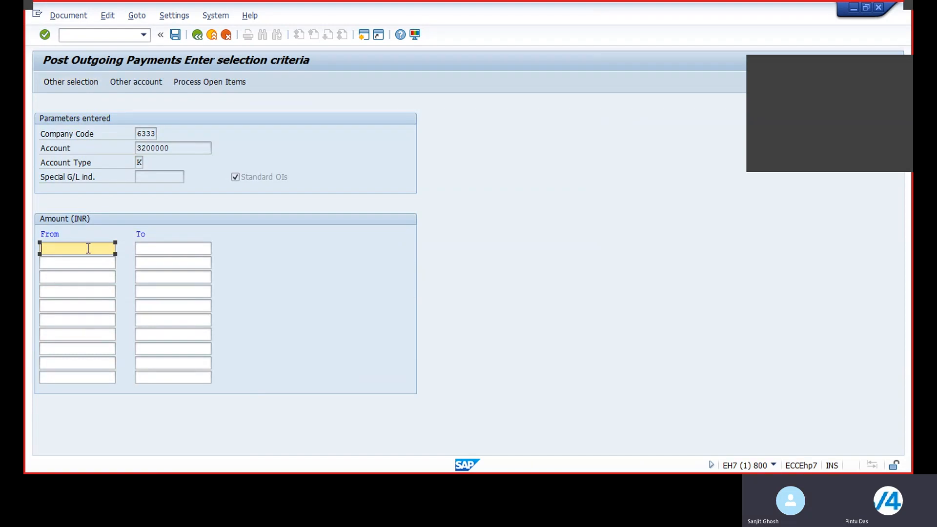
text(10000)
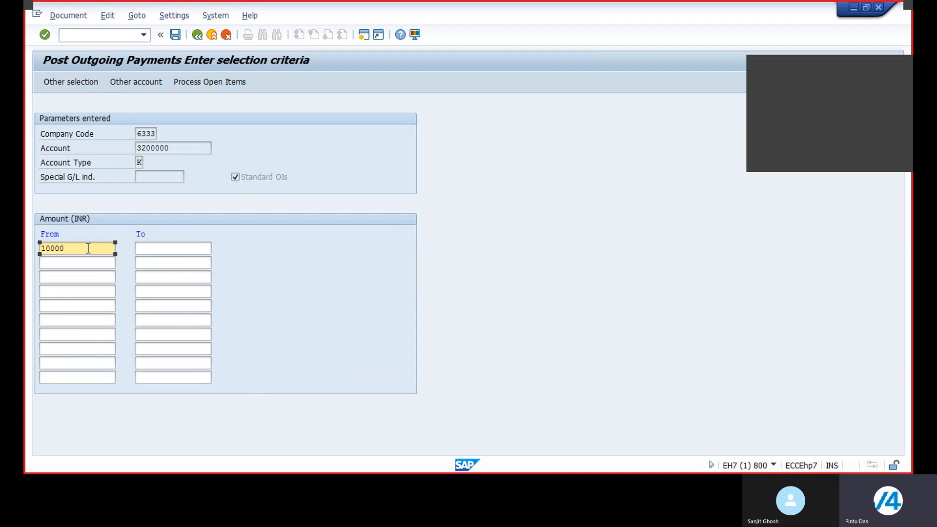
click(175, 250)
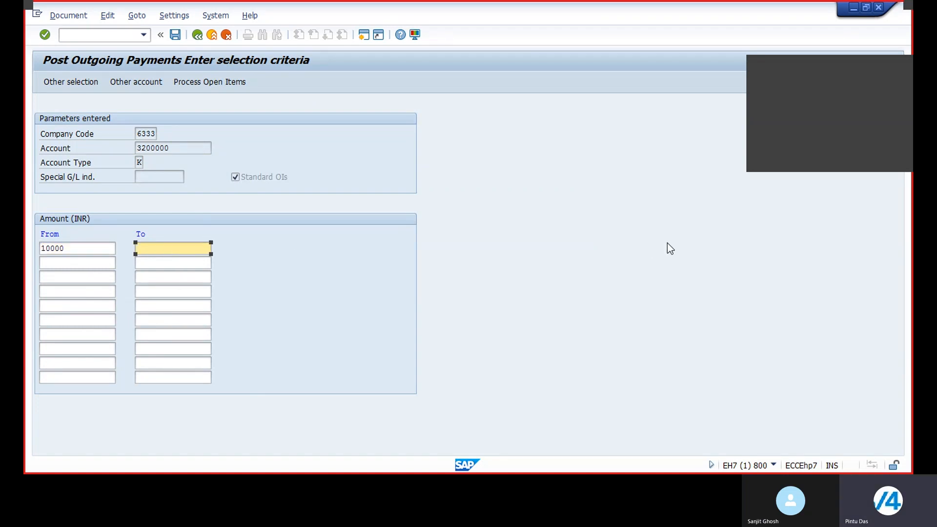
text(10000)
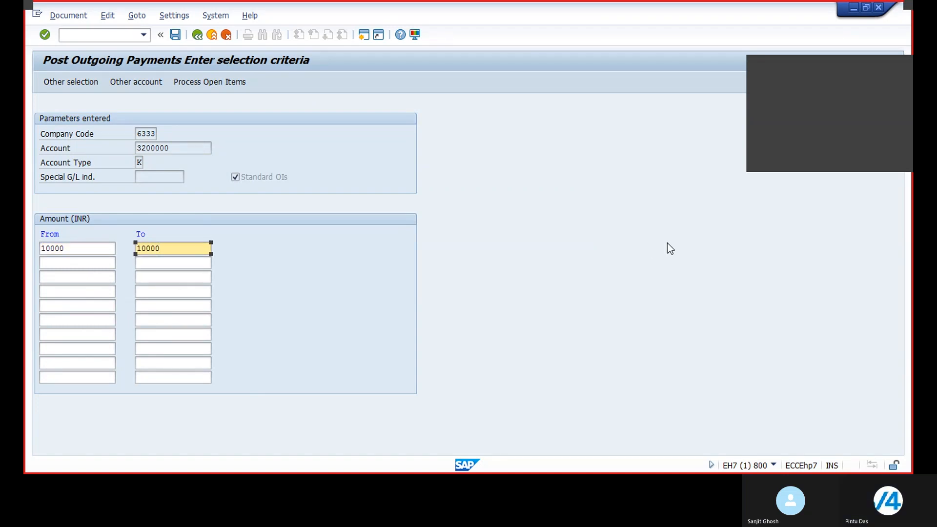
click(222, 83)
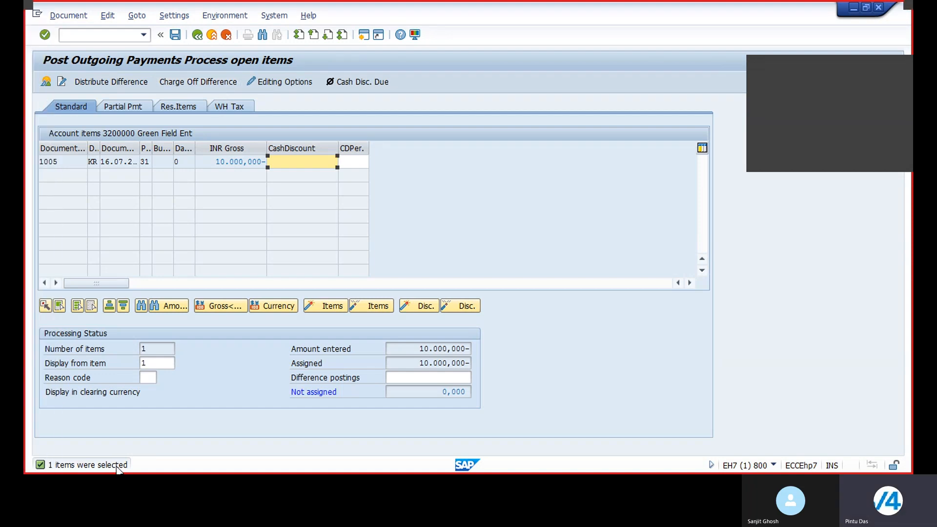
Simulate the outgoing payment document and post it.
click(250, 163)
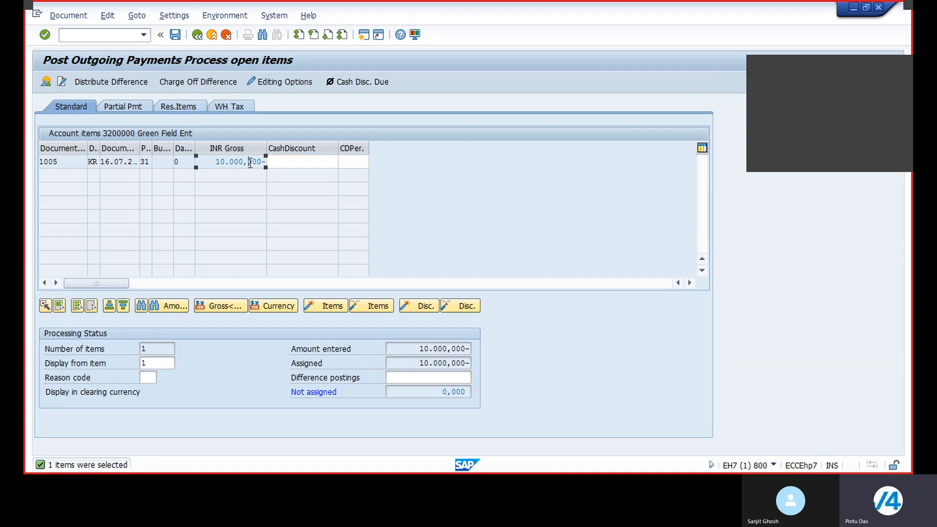
click(72, 18)
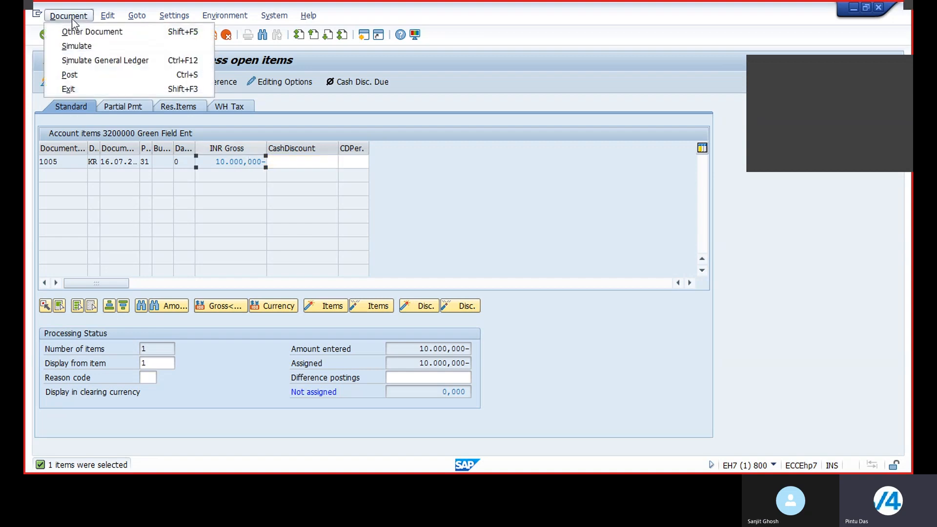
click(74, 46)
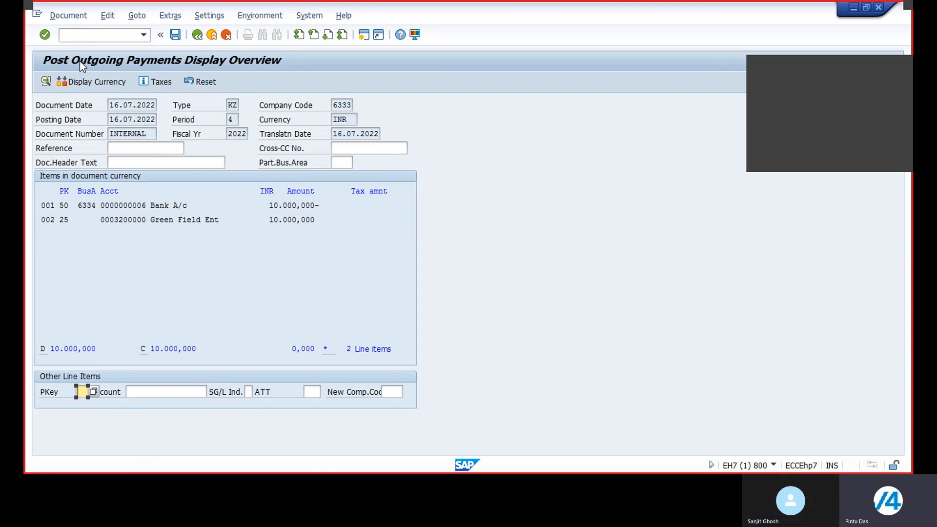
click(68, 16)
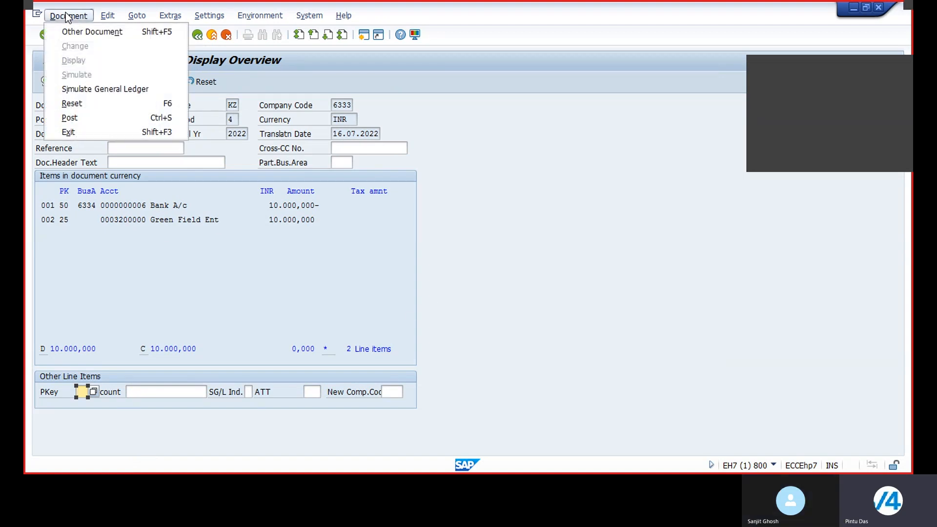
click(76, 118)
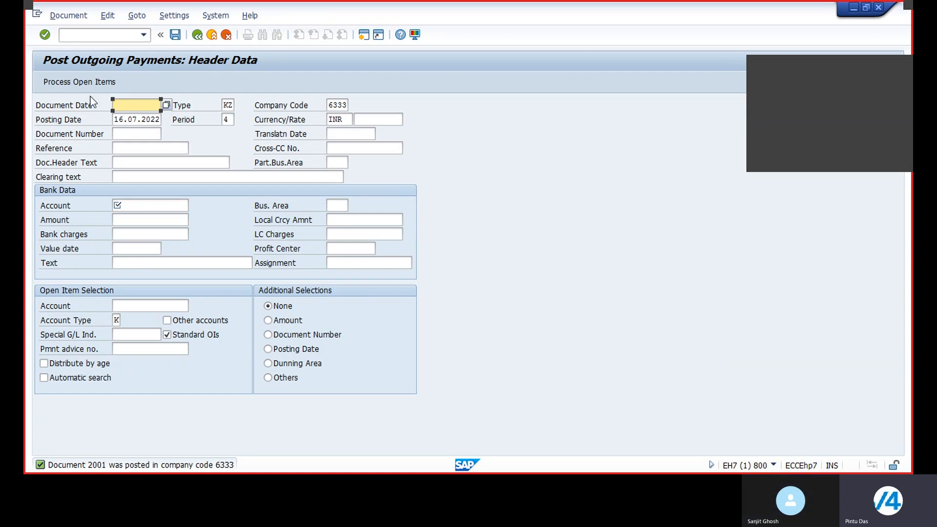
Display the cleared line items of vendor 3200000 in company code 6333 with FBL1N.
click(86, 34)
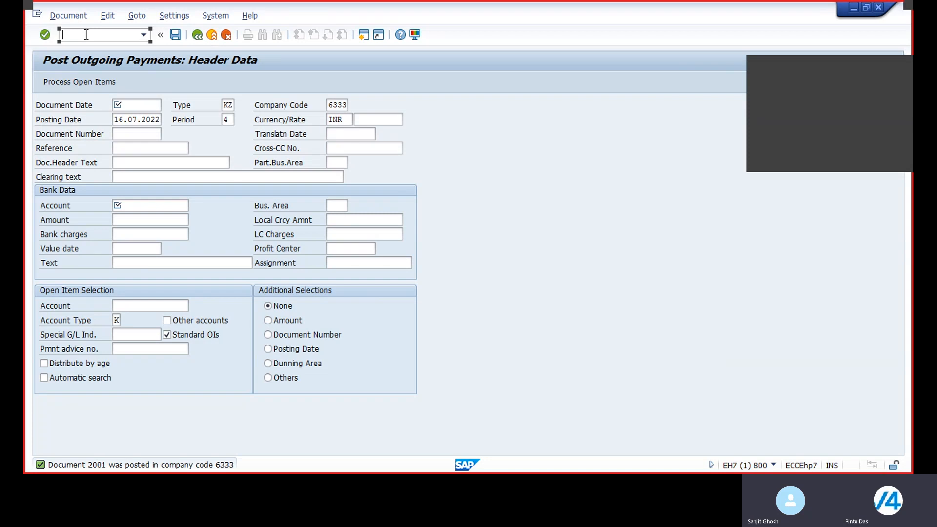
text(/nfbl1n)
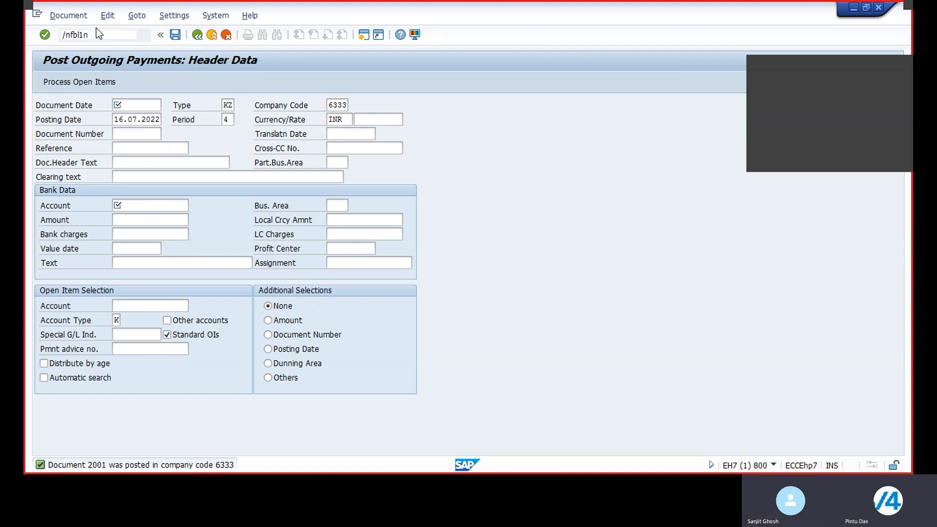
key(Return)
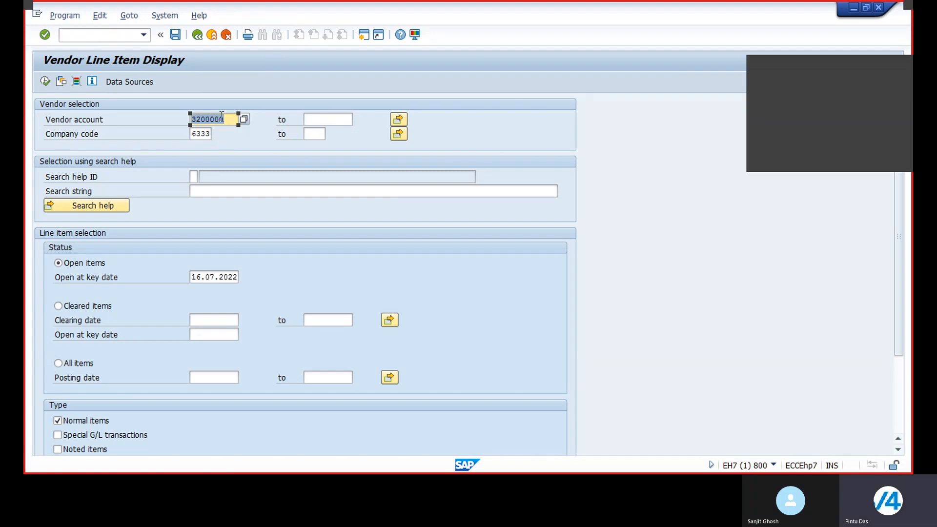
click(45, 80)
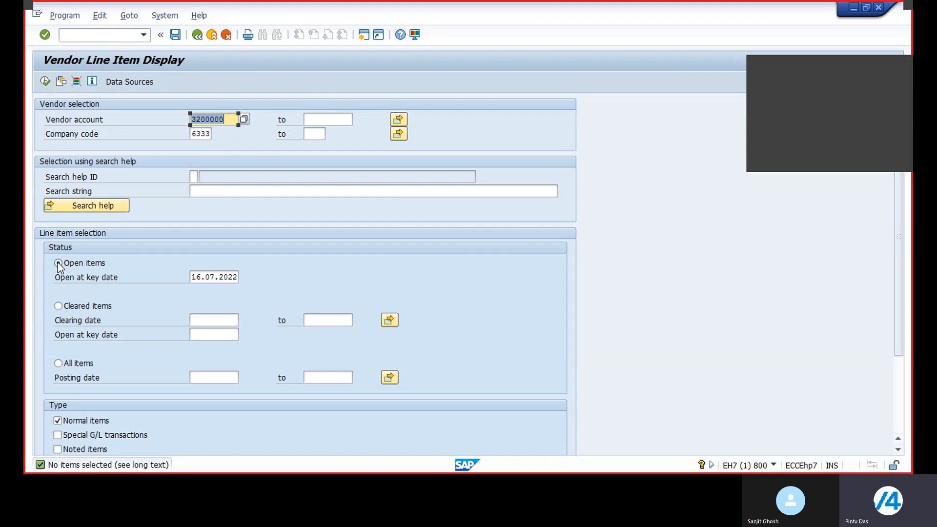
click(58, 307)
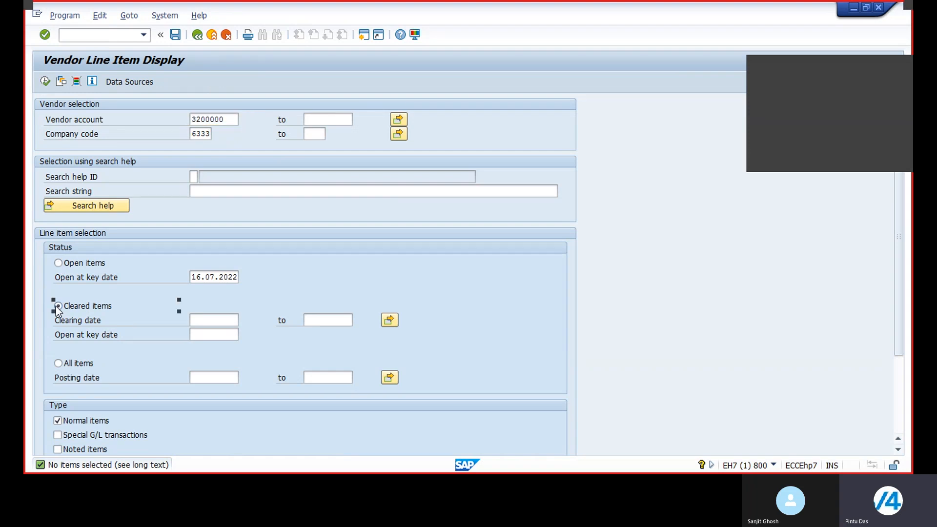
click(45, 81)
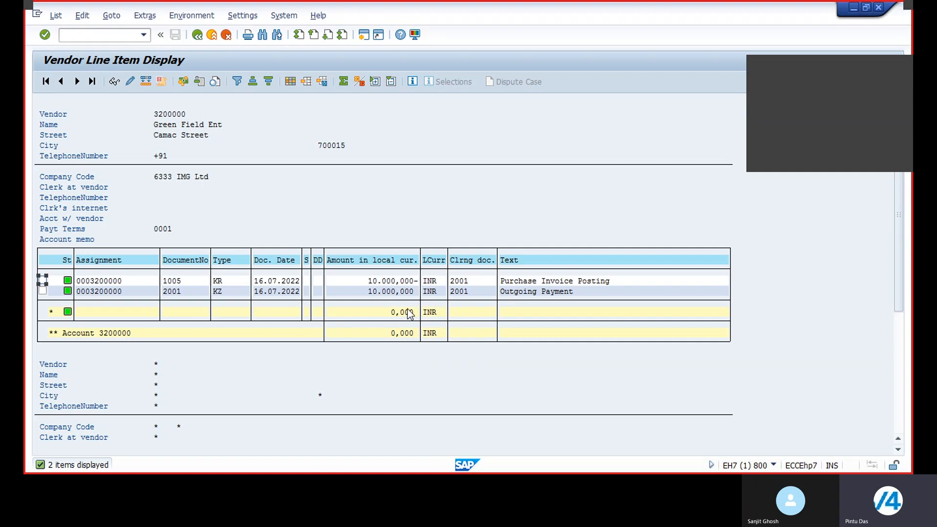
Start transaction FBL3N and display the open line items of G/L account 10 in company code 6333.
click(97, 35)
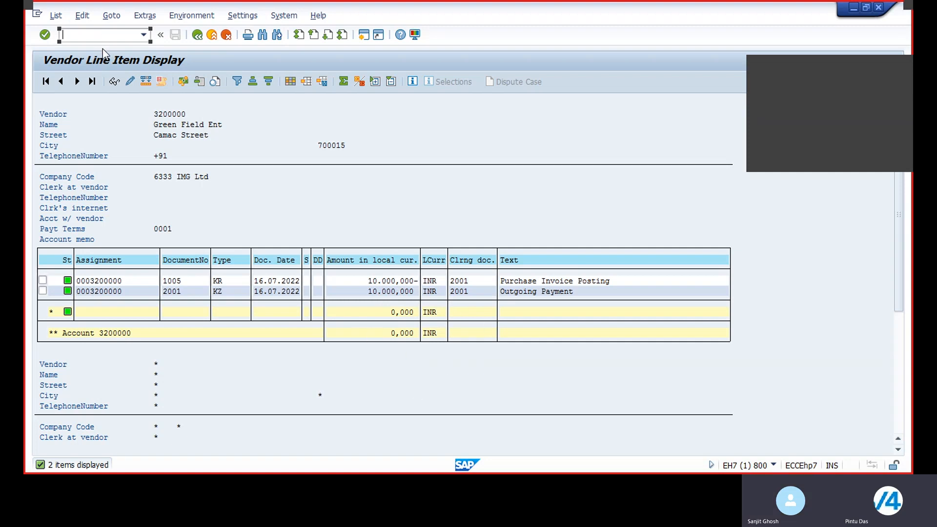
text(/nfbl3)
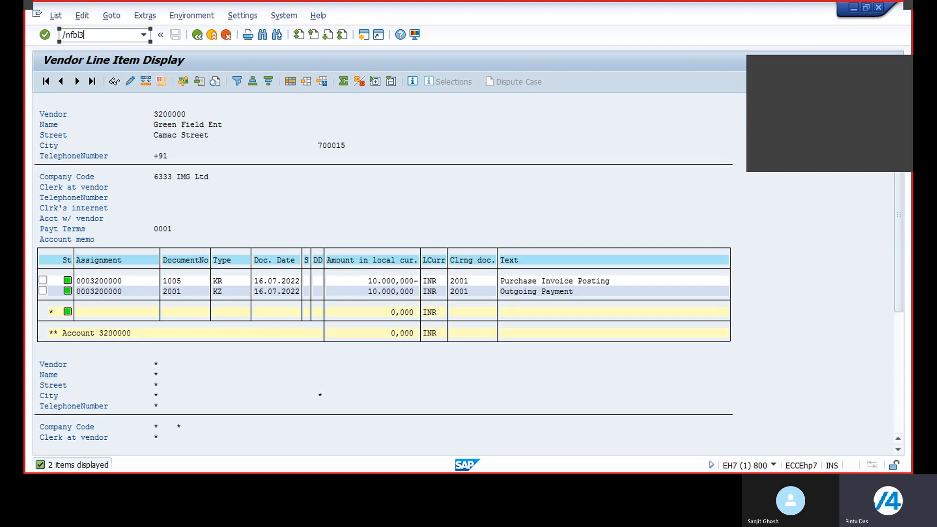
text(n)
key(Return)
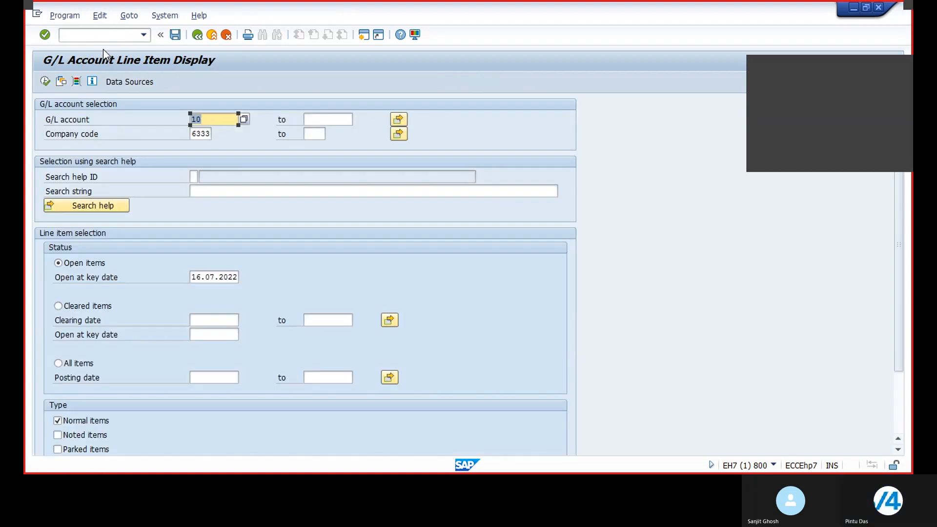
click(46, 81)
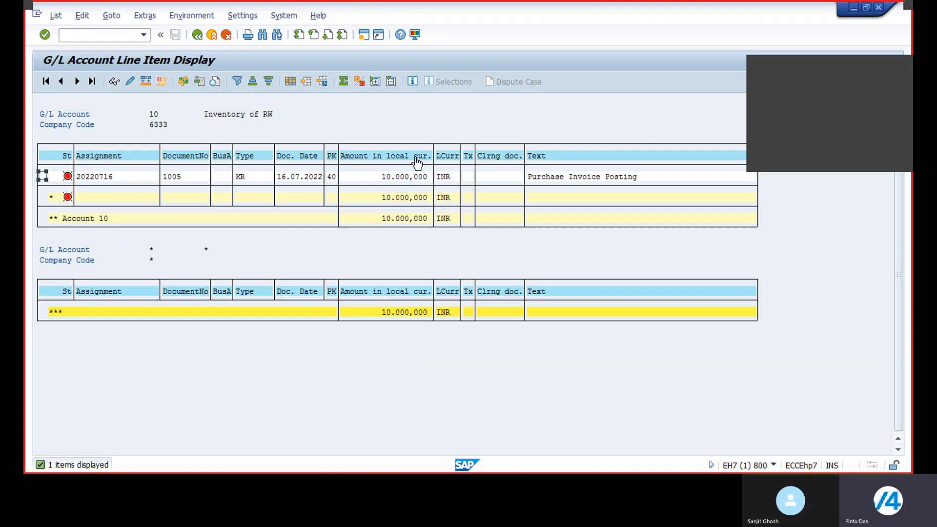
Return to the selection screen, clear the G/L account, and pick account 9 from the account search help.
click(196, 36)
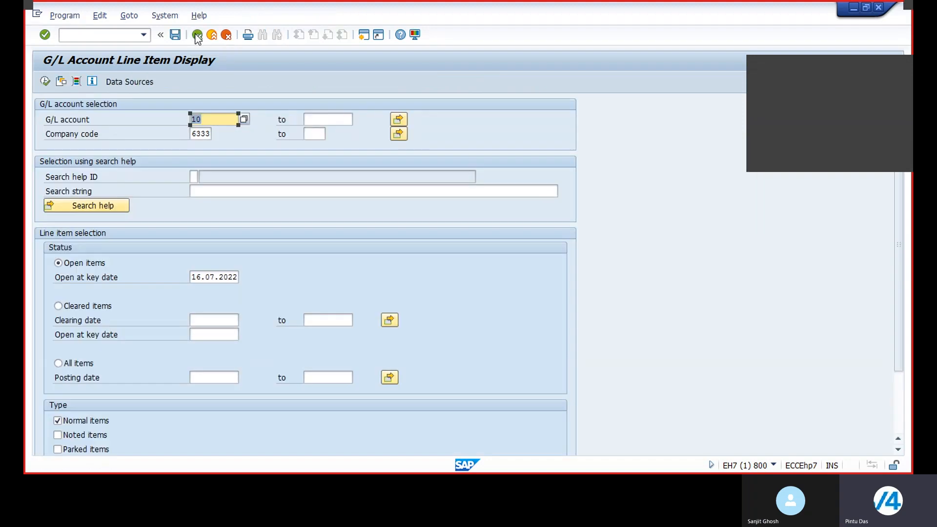
click(215, 120)
key(BackSpace)
key(BackSpace)
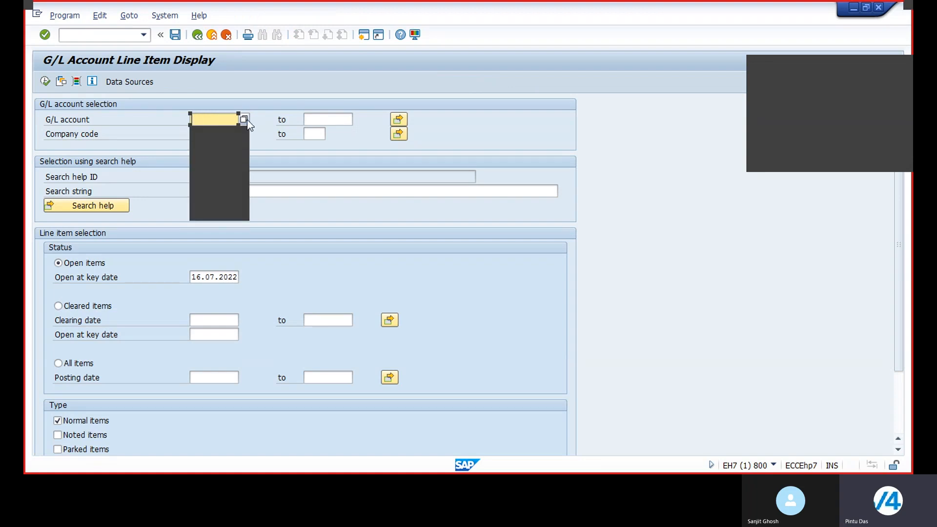
click(245, 119)
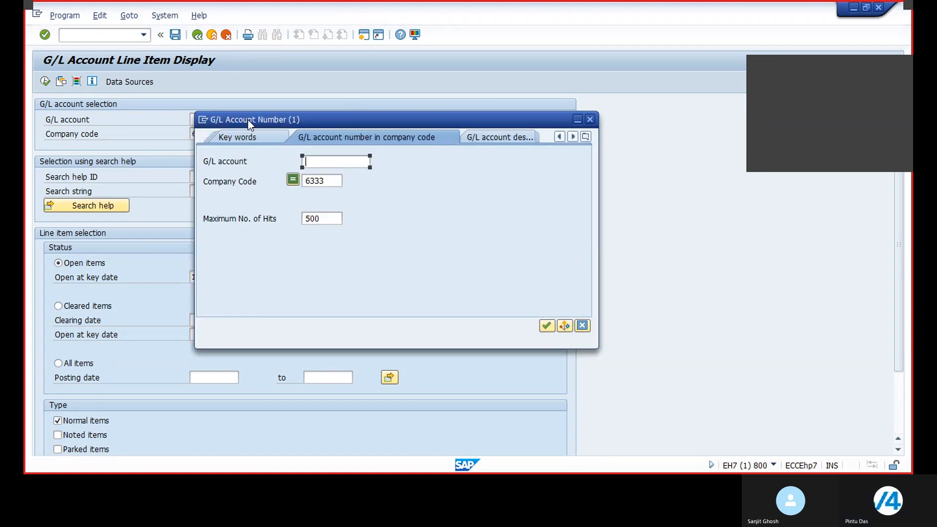
click(547, 325)
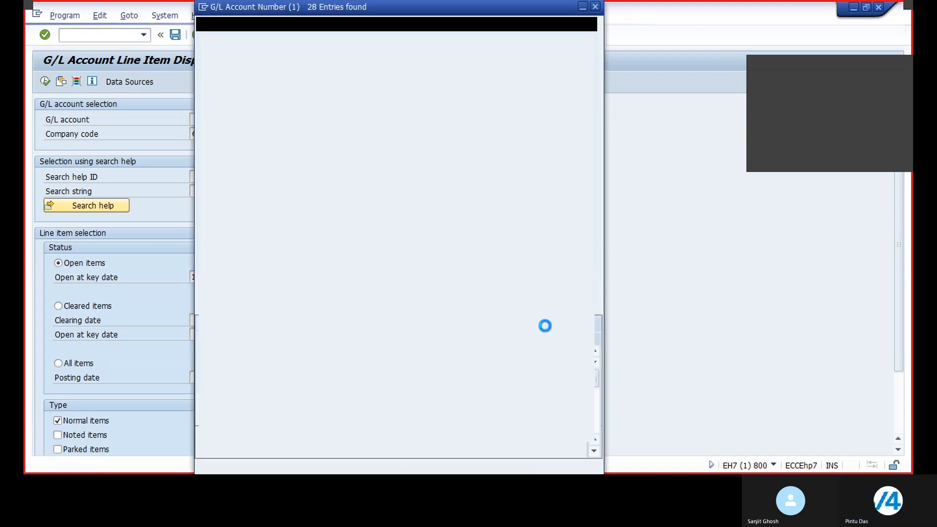
click(279, 184)
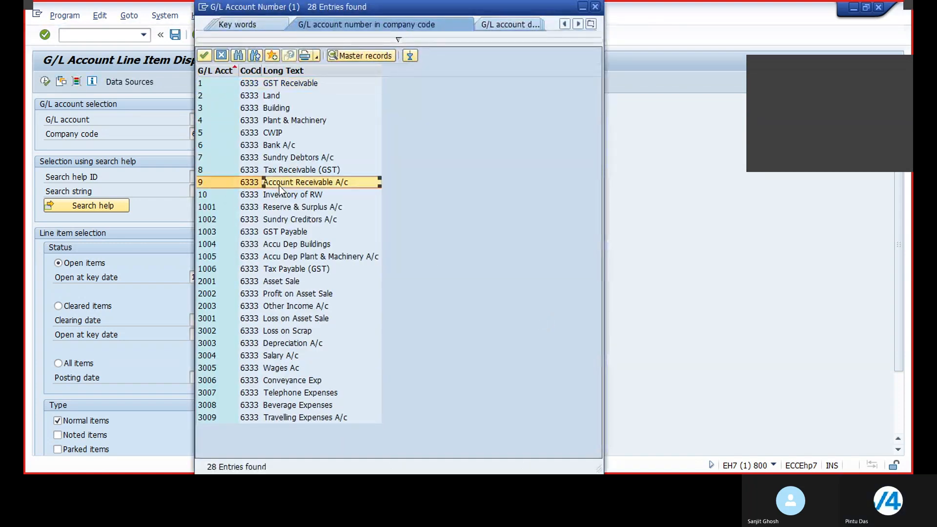
click(279, 186)
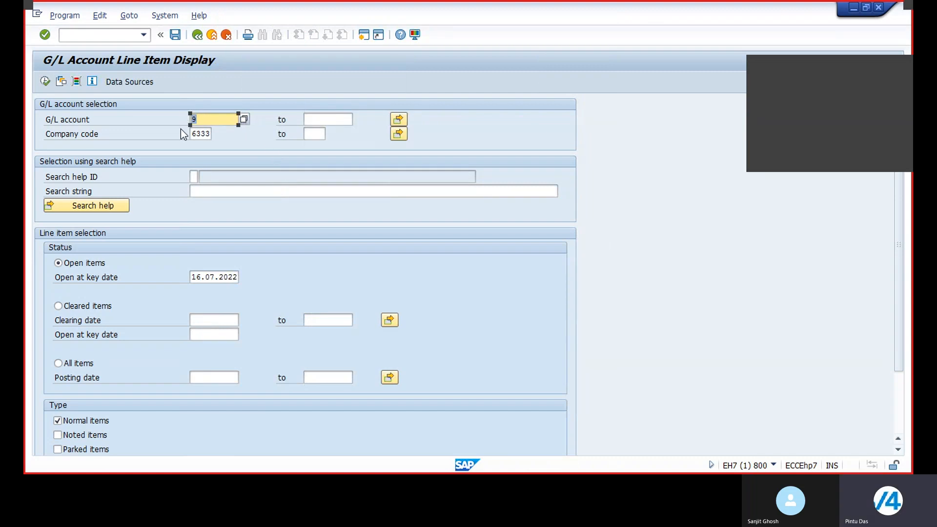
Pick G/L account 1002 (Sundry Creditors A/c) from the search help and display its open line items.
click(243, 119)
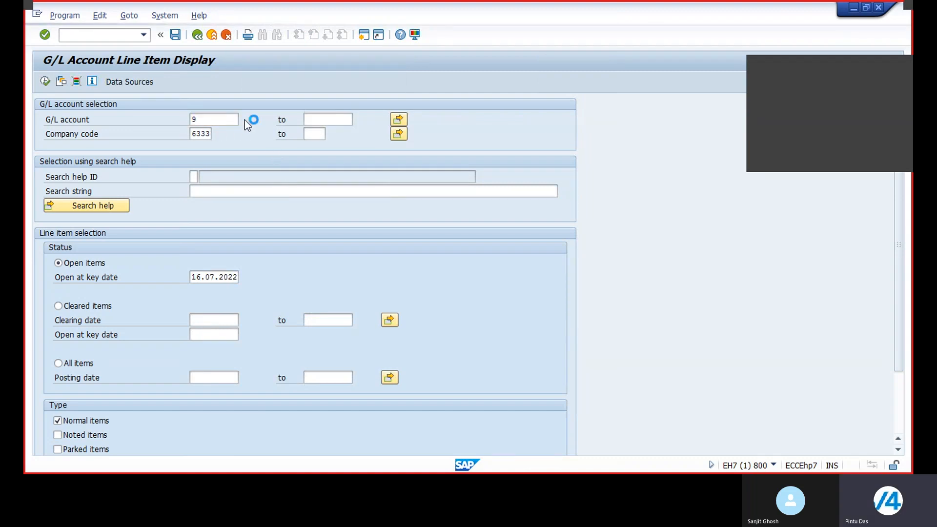
click(546, 326)
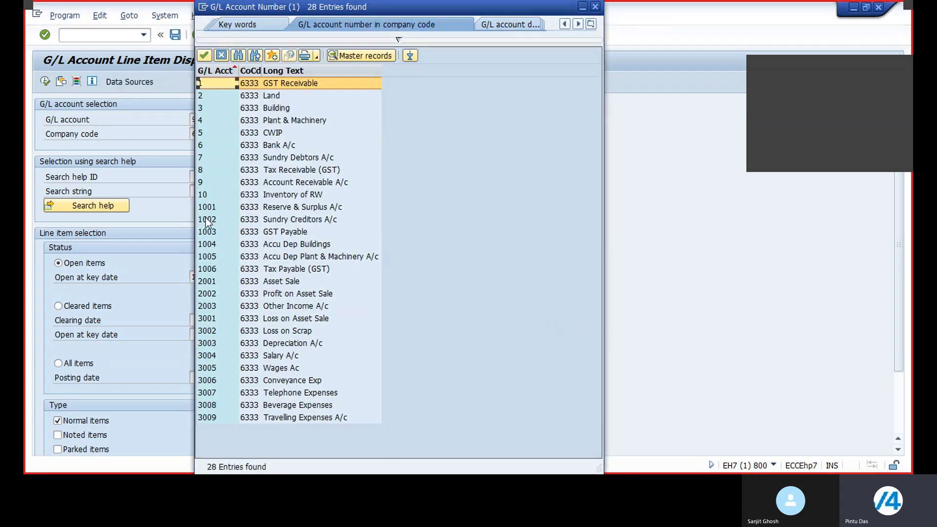
click(277, 219)
double_click(277, 219)
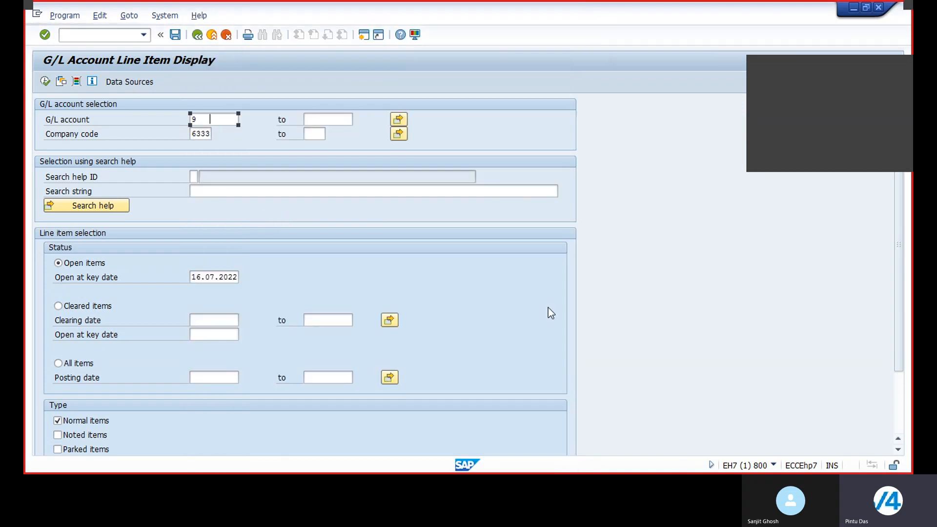
click(45, 82)
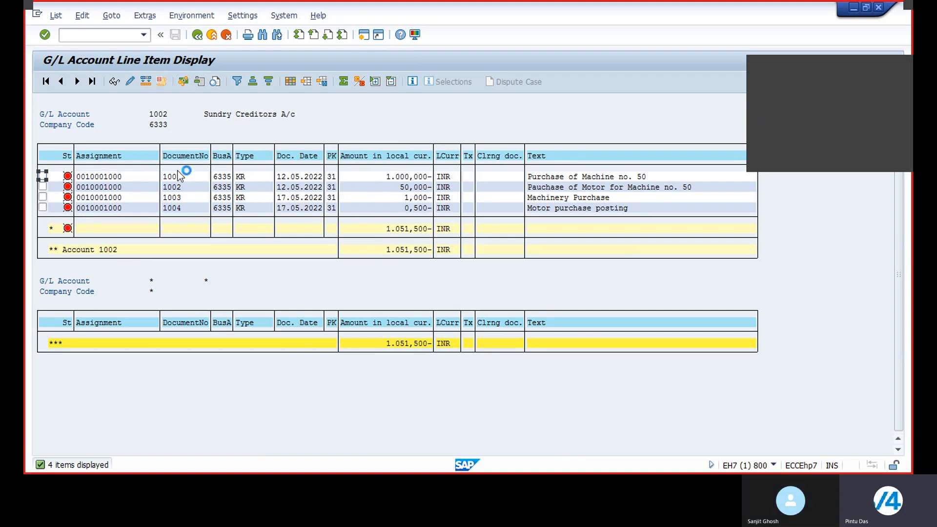
Go back, pick G/L account 6 (Bank A/c) from the search help, and display its open line items.
click(196, 36)
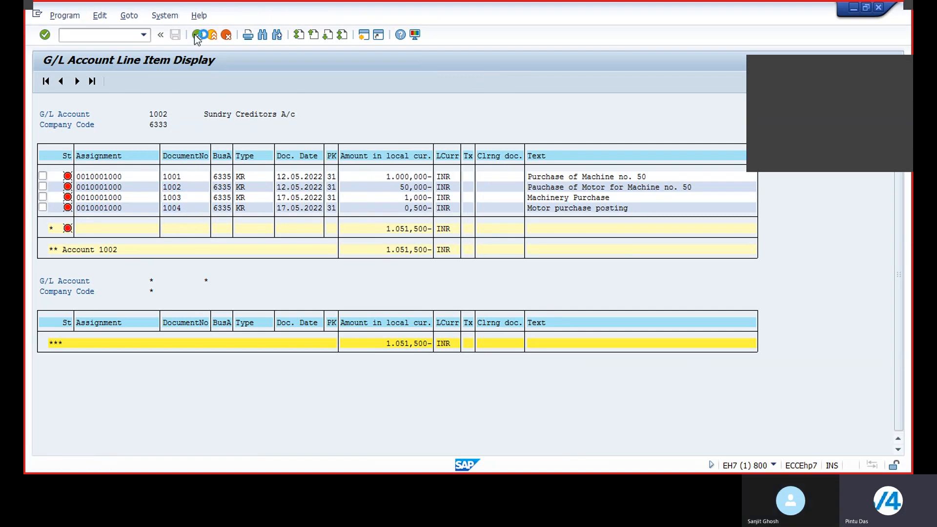
click(244, 118)
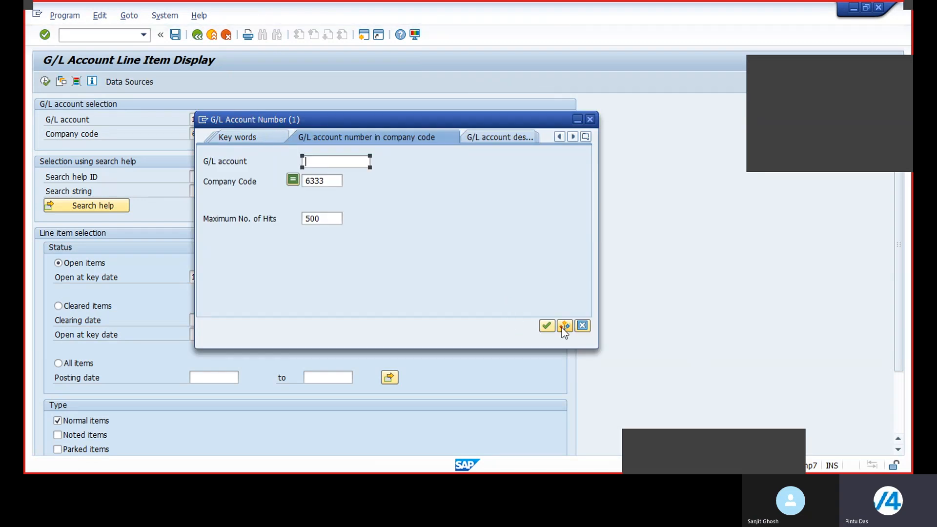
click(546, 326)
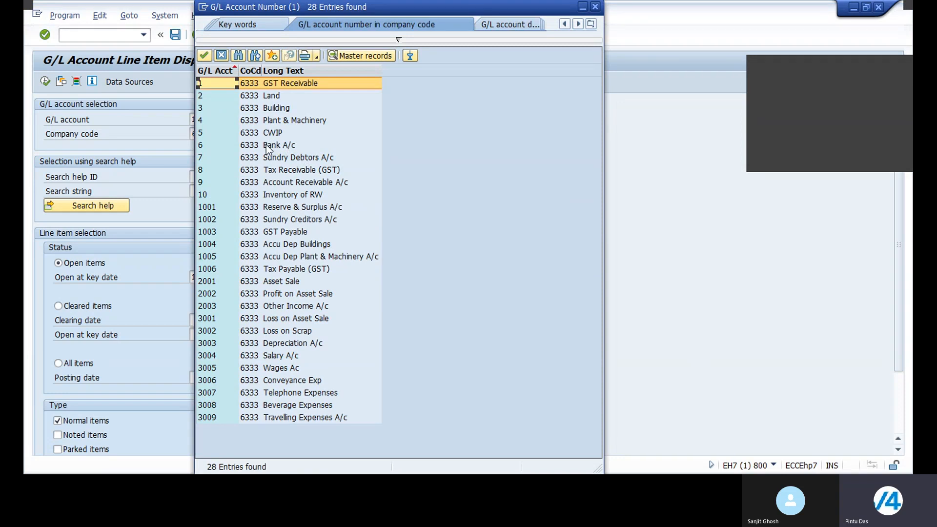
double_click(266, 145)
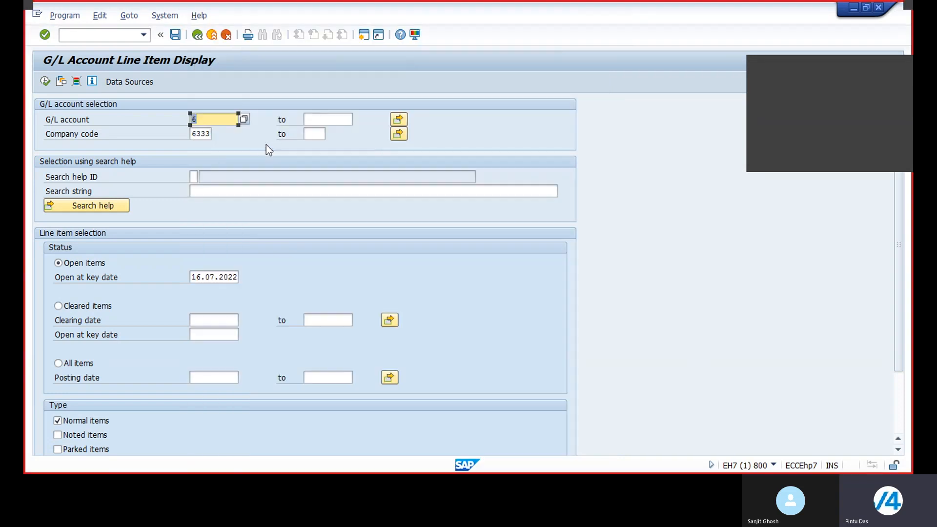
click(44, 80)
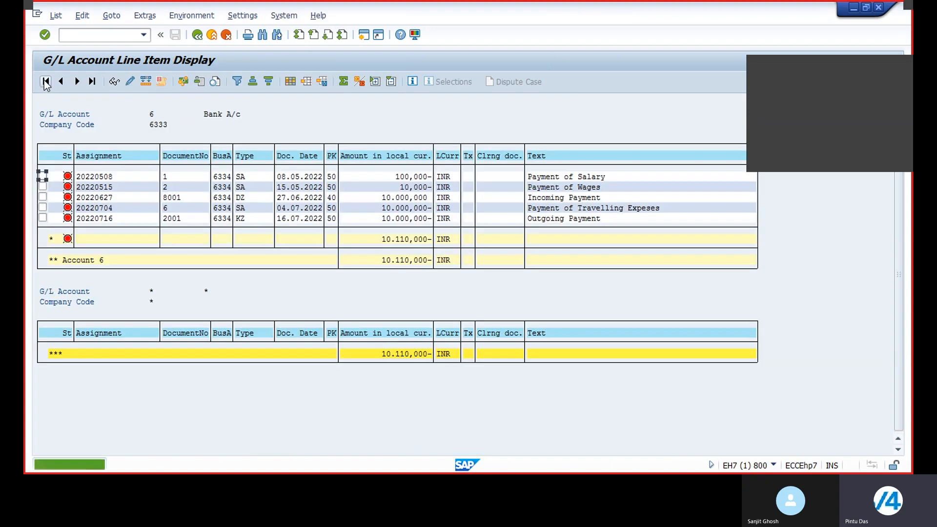
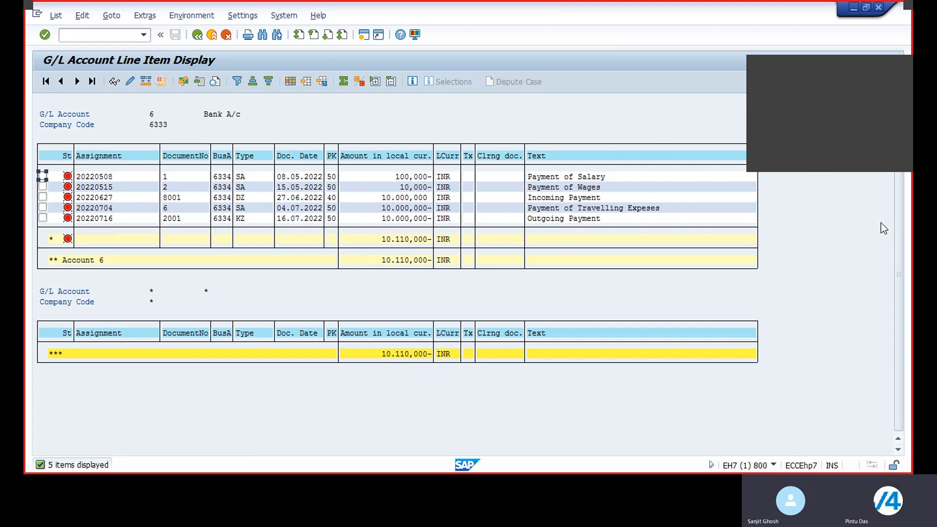
click(867, 158)
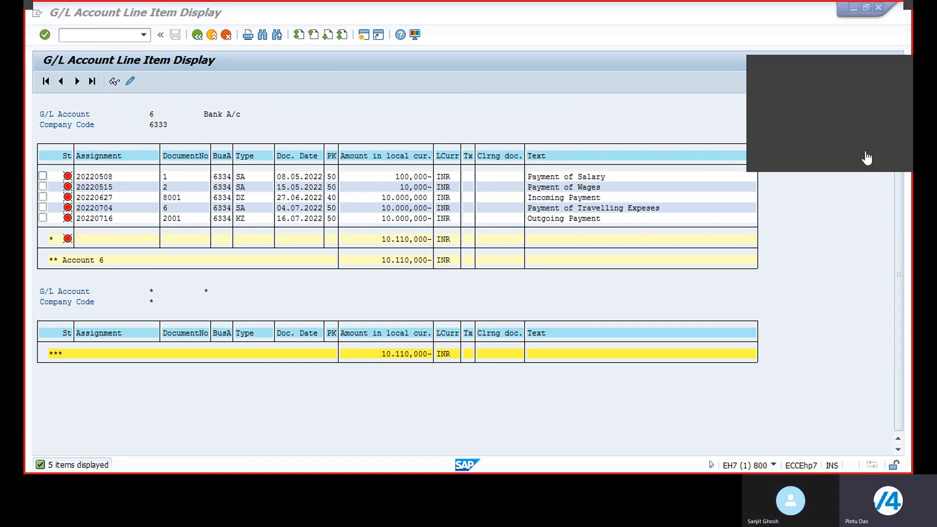